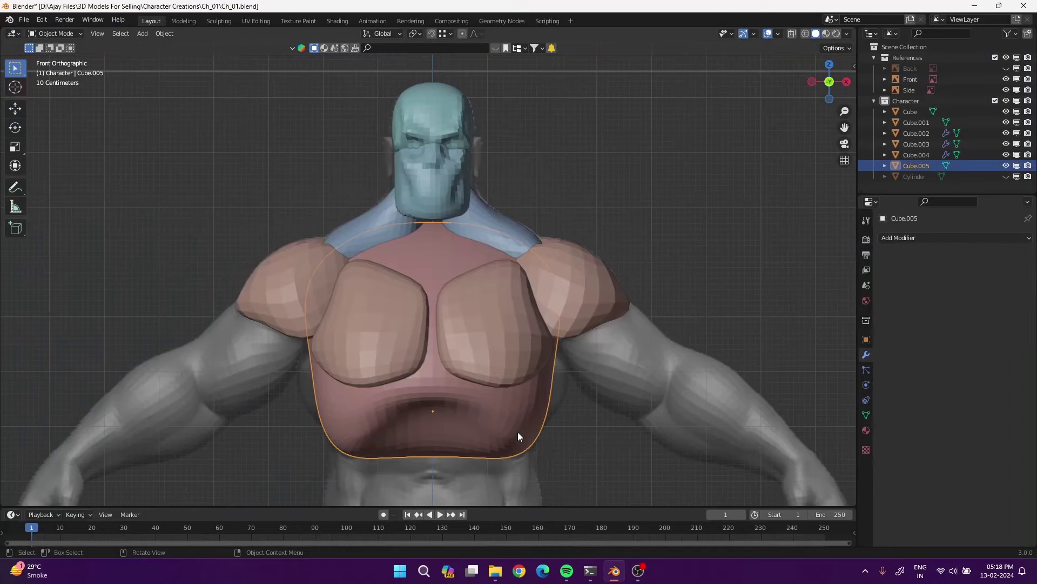
Duplicate the chest block Cube.005 and move the copy down over the belly
key("shift+d")
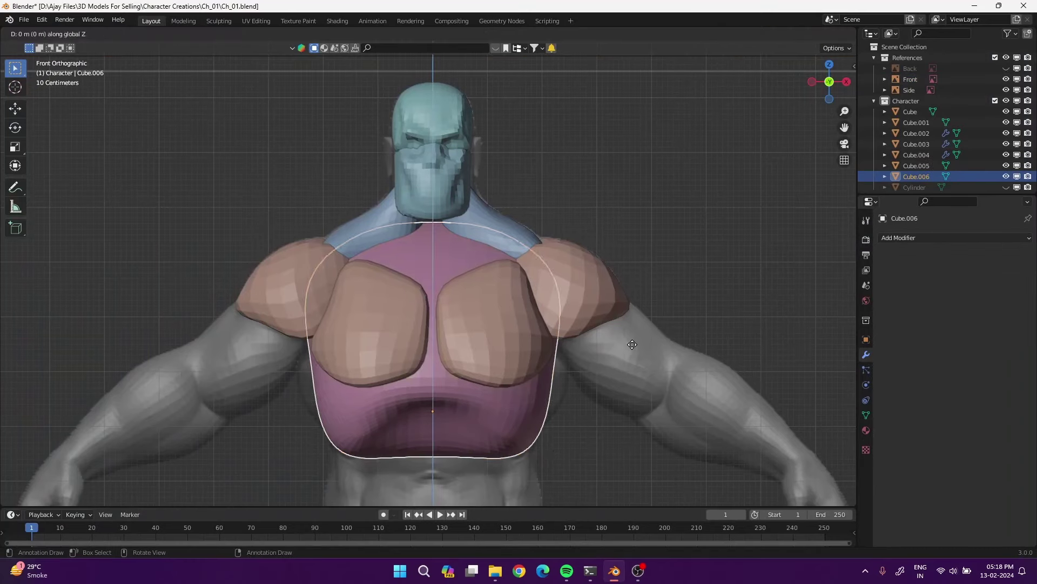
left_click(613, 486)
mouse_move(581, 411)
middle_mouse_down("shift")
mouse_move(567, 309)
mouse_move(543, 300)
middle_mouse_up("shift")
Sculpt the copy with a 153 px Elastic Deform brush into a rounded, tapered belly
key("ctrl+Tab")
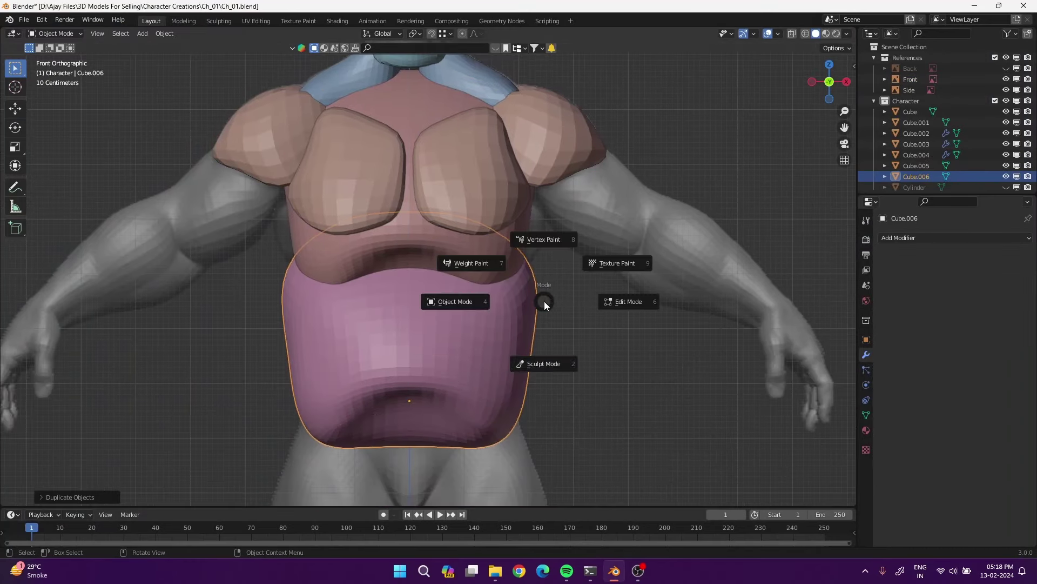
left_click(540, 365)
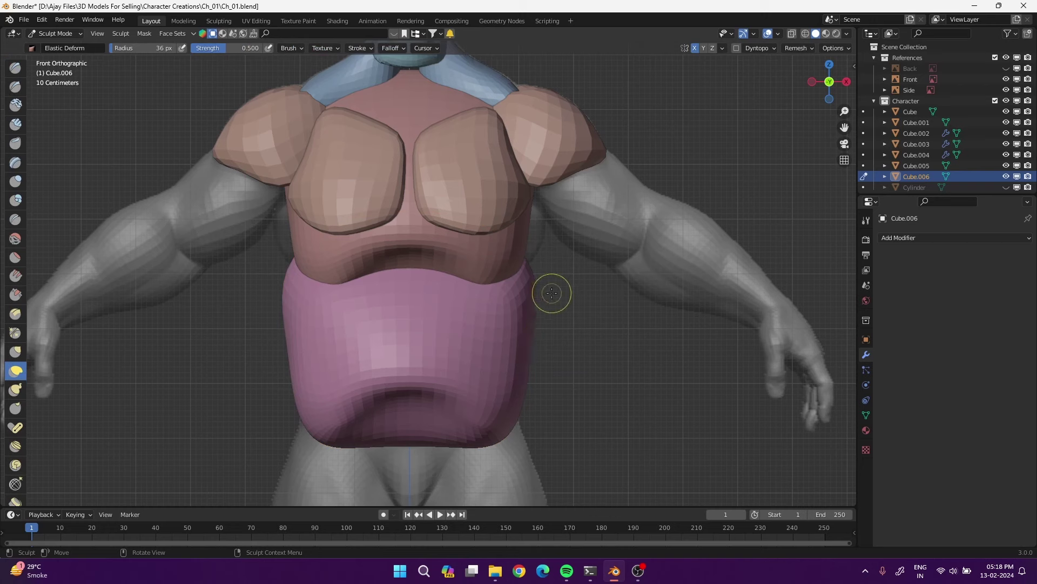
key("f")
left_click(532, 302)
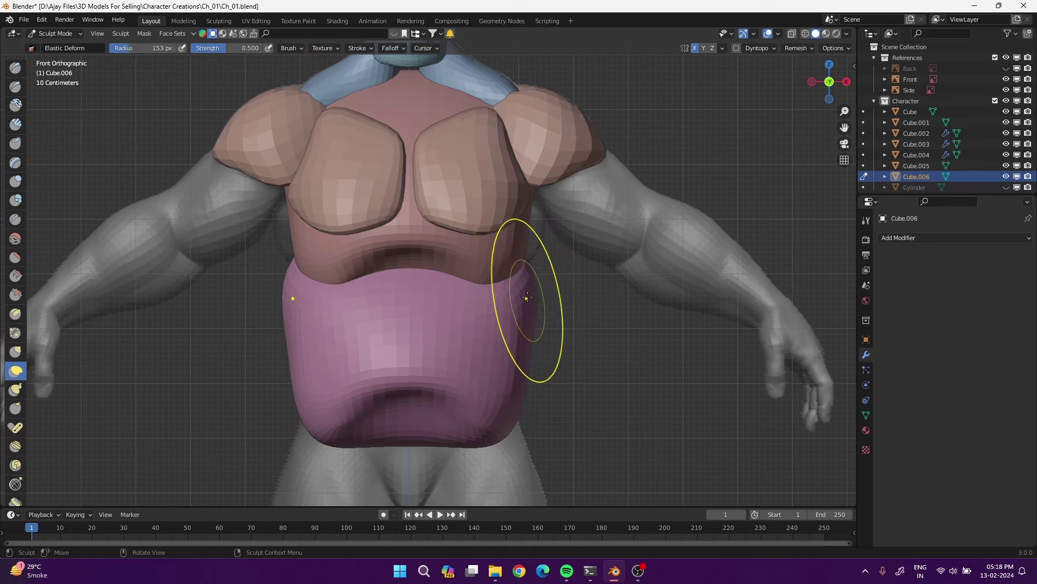
left_click_drag(522, 265, 525, 277)
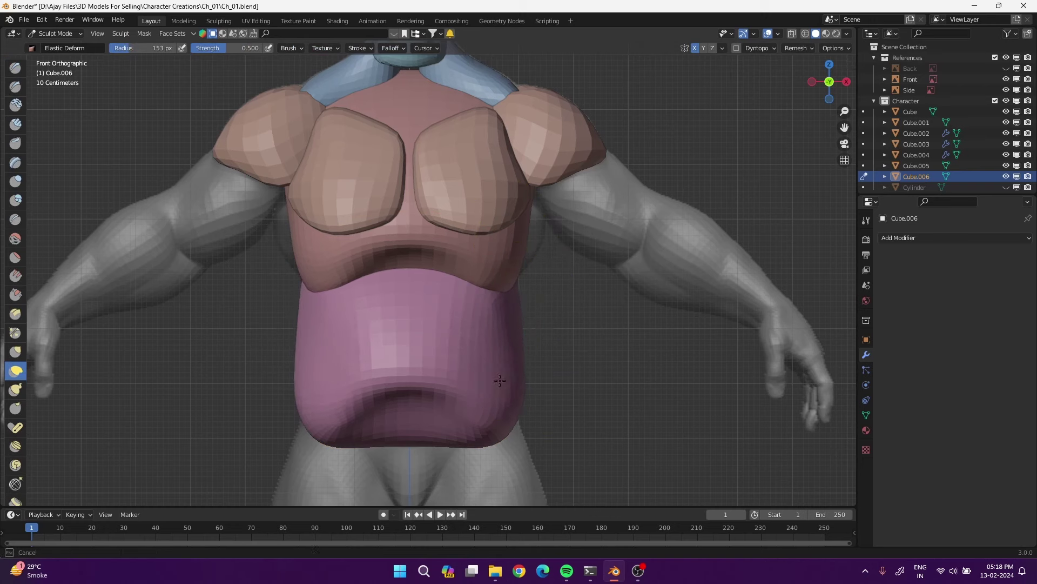
left_click_drag(510, 395, 318, 395)
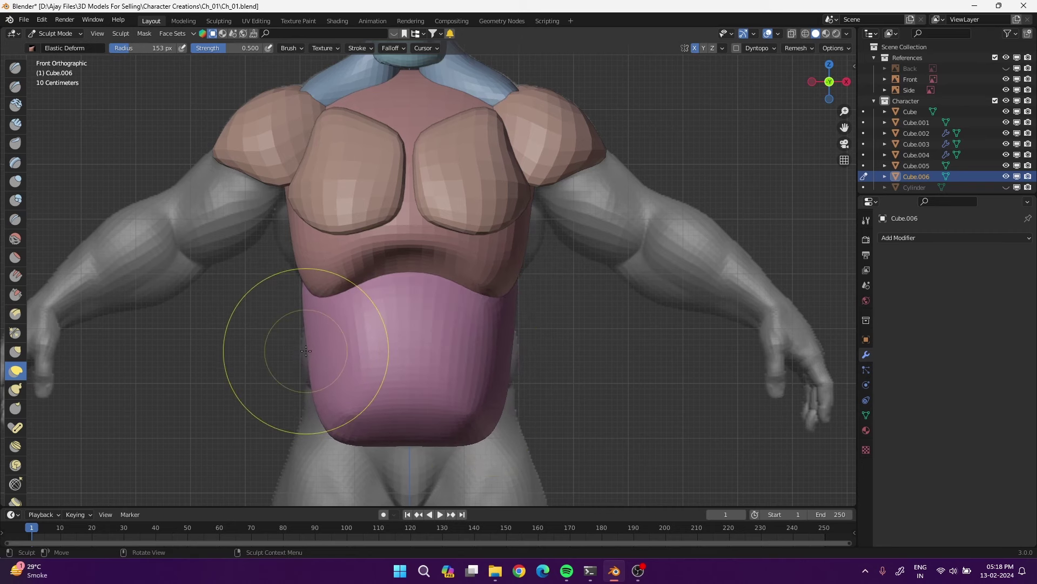
left_click_drag(282, 347, 321, 340)
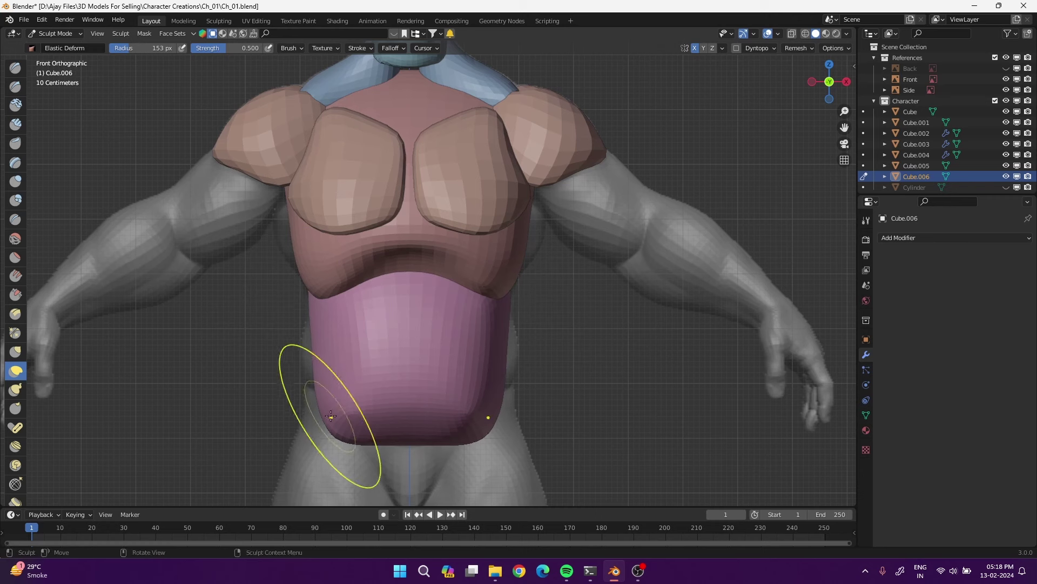
mouse_move(323, 415)
left_mouse_down()
mouse_move(340, 389)
mouse_move(416, 418)
mouse_move(417, 437)
left_mouse_up()
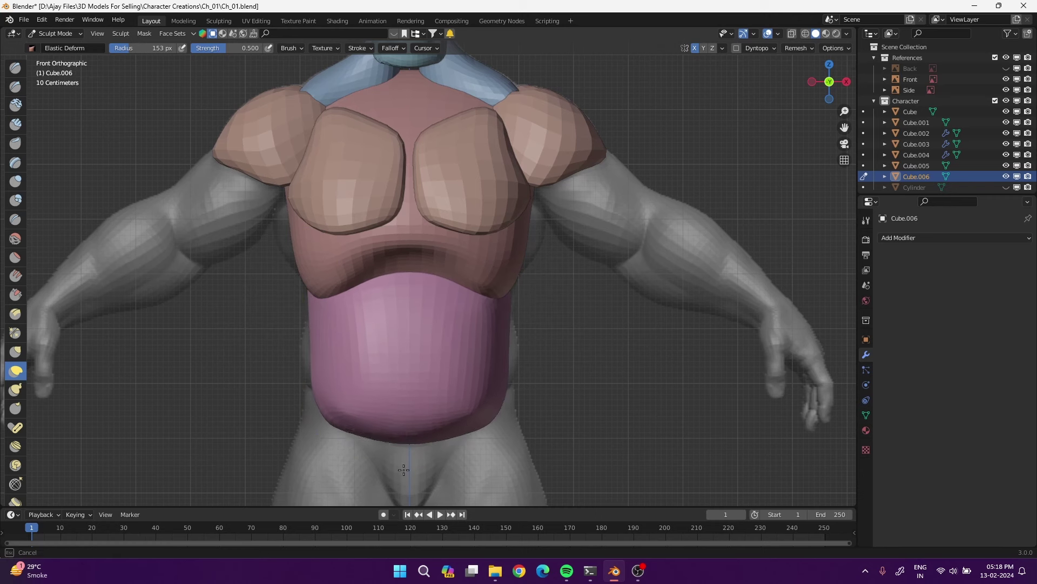
mouse_move(488, 427)
left_mouse_down()
mouse_move(489, 357)
mouse_move(456, 414)
mouse_move(480, 400)
mouse_move(501, 304)
mouse_move(474, 323)
mouse_move(377, 326)
left_mouse_up()
In Right view, bulge the abdomen's front outward and round its rear and bottom edges
key("KP_3")
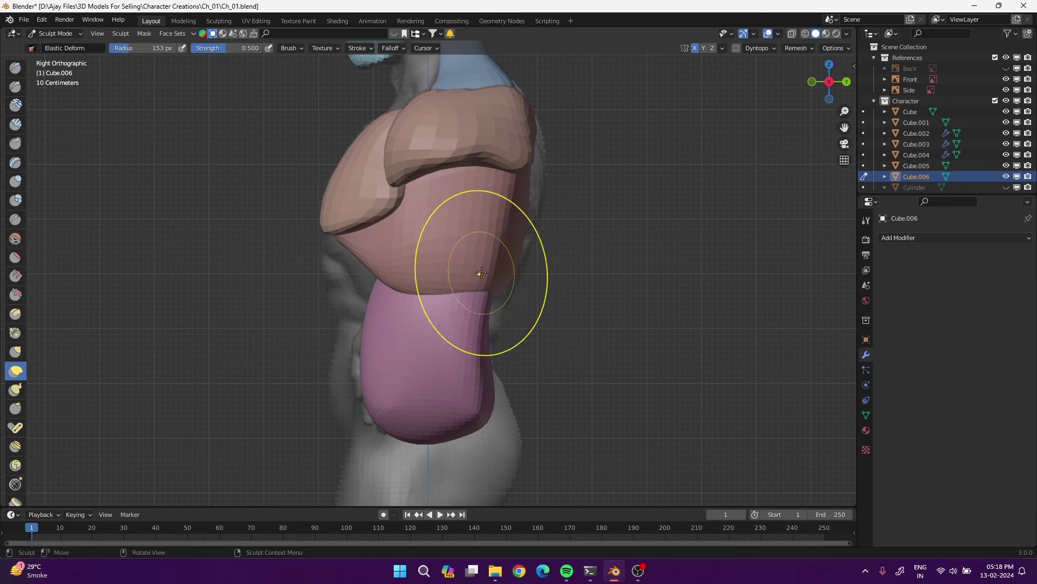
left_click_drag(475, 267, 471, 277)
left_click_drag(476, 428, 500, 316)
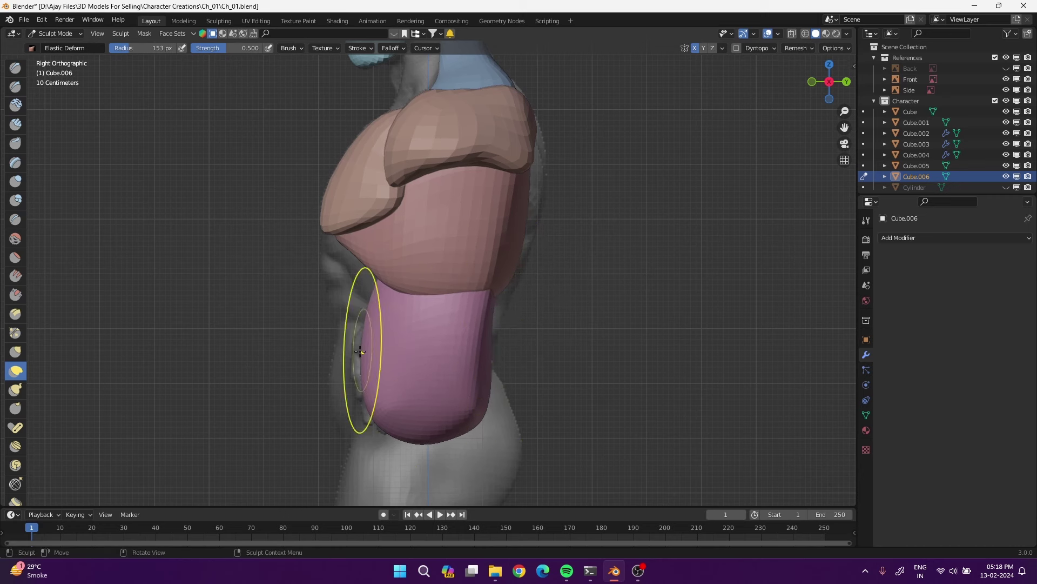
left_click_drag(382, 301, 372, 276)
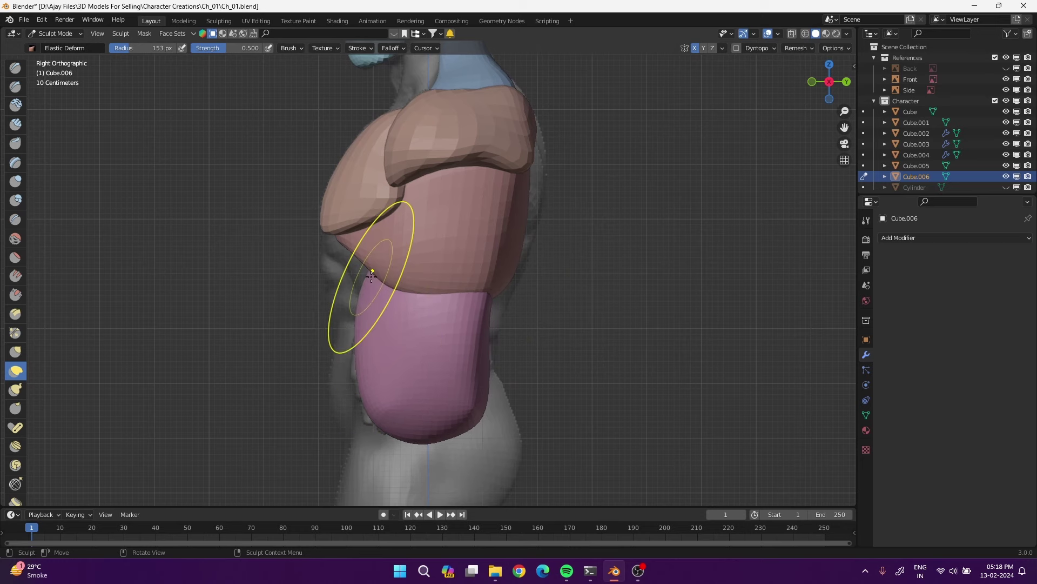
left_click_drag(348, 394, 348, 324)
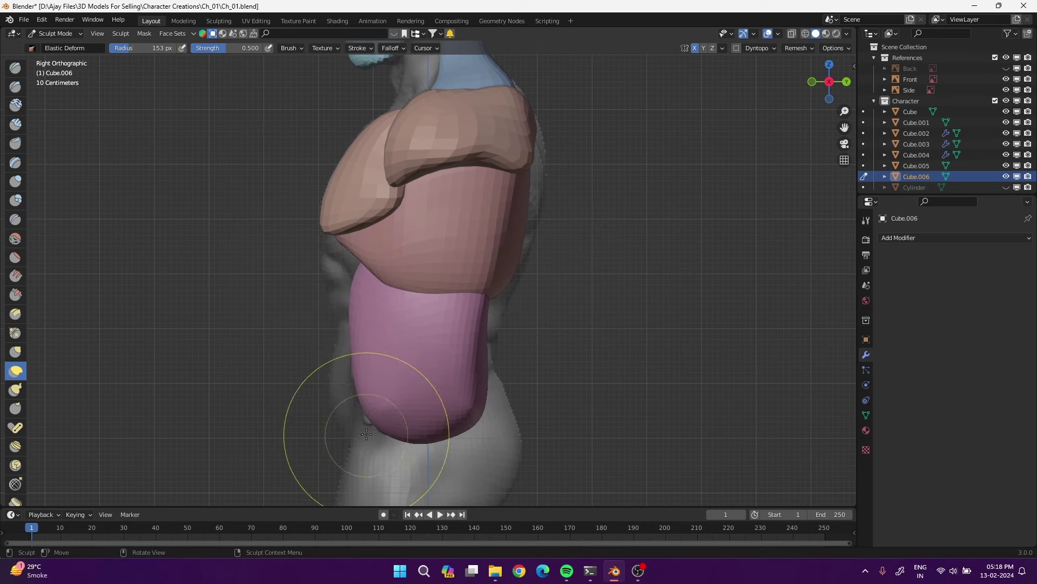
left_click_drag(367, 434, 348, 416)
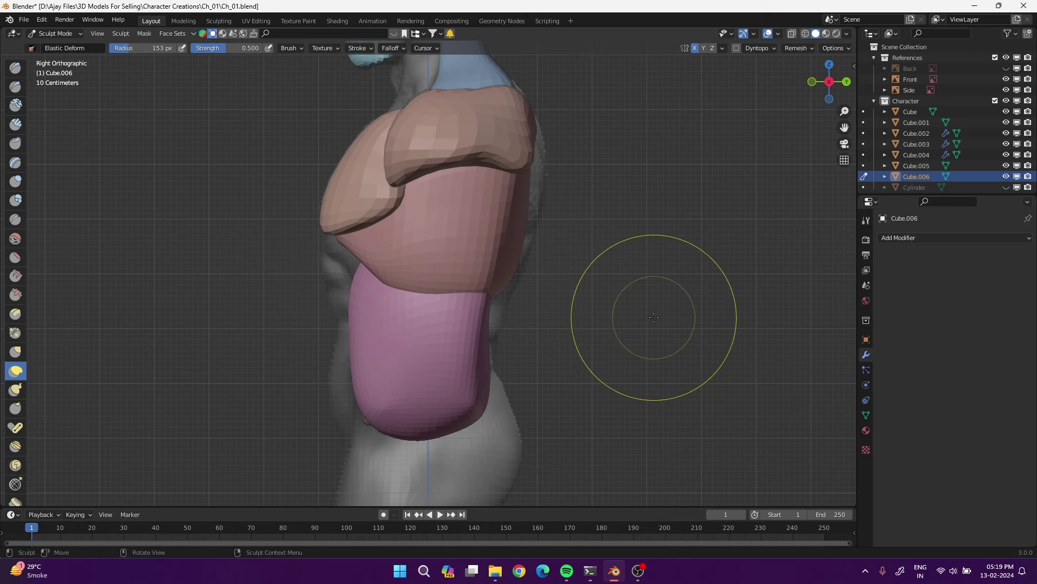
Reshape the chest block Cube.005's upper back, then return to Object Mode
key("ctrl+Tab")
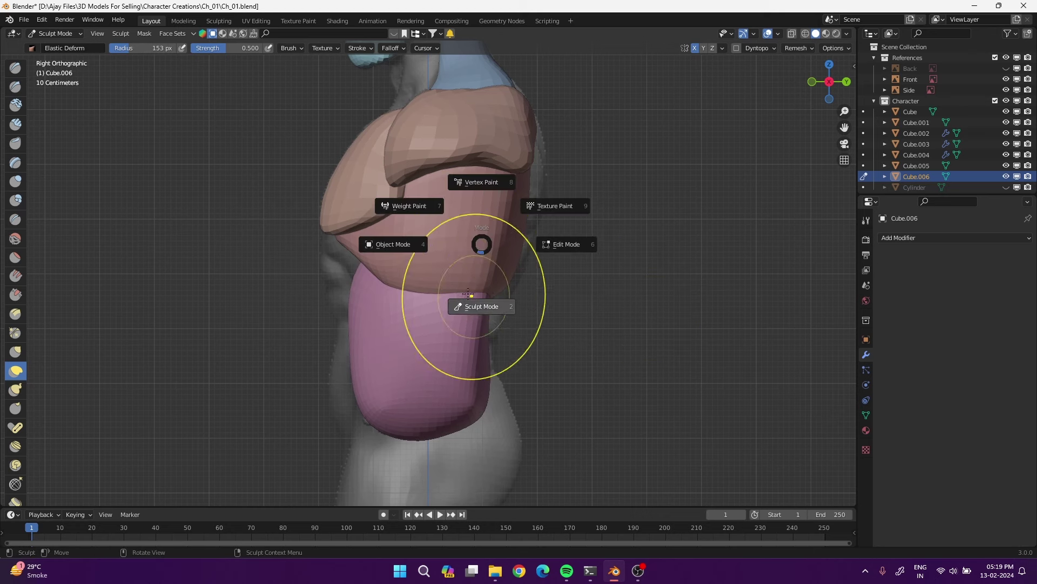
key("4")
left_click(513, 254)
key("ctrl+Tab")
left_click(515, 295)
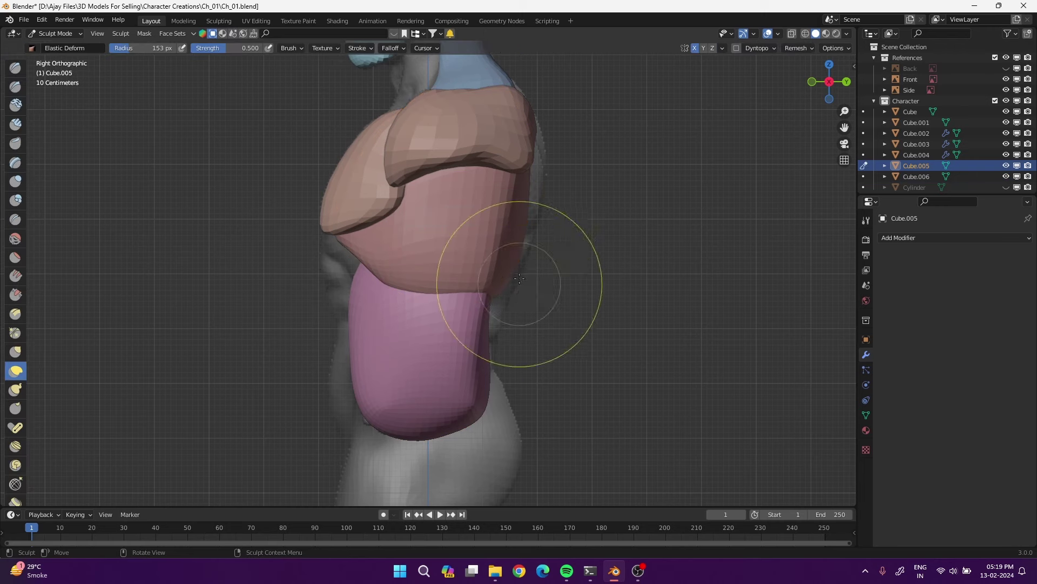
mouse_move(511, 250)
left_mouse_down()
mouse_move(521, 176)
mouse_move(527, 227)
left_mouse_up()
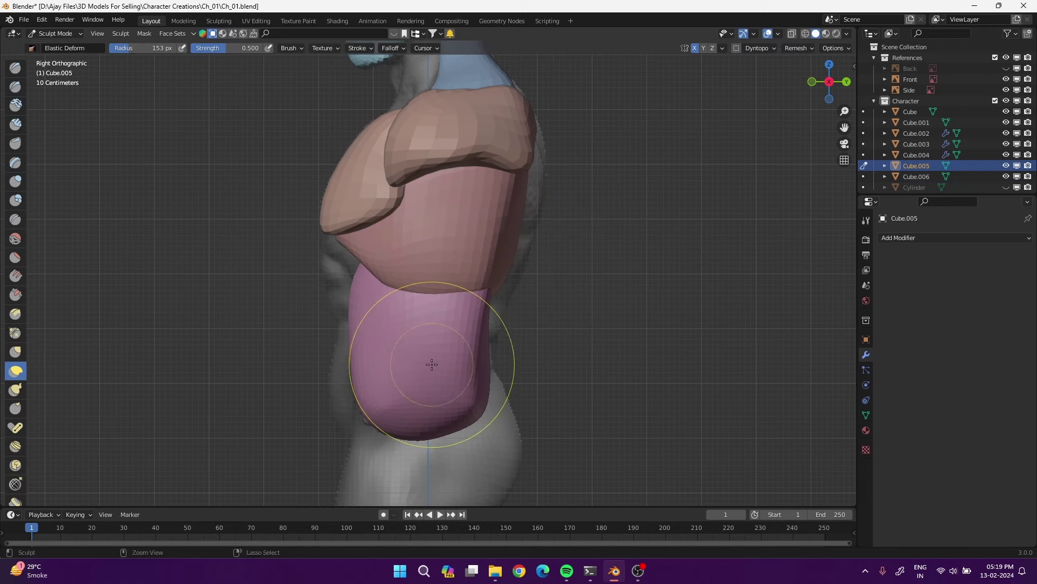
key("ctrl+Tab")
left_click(406, 371)
left_click(407, 371)
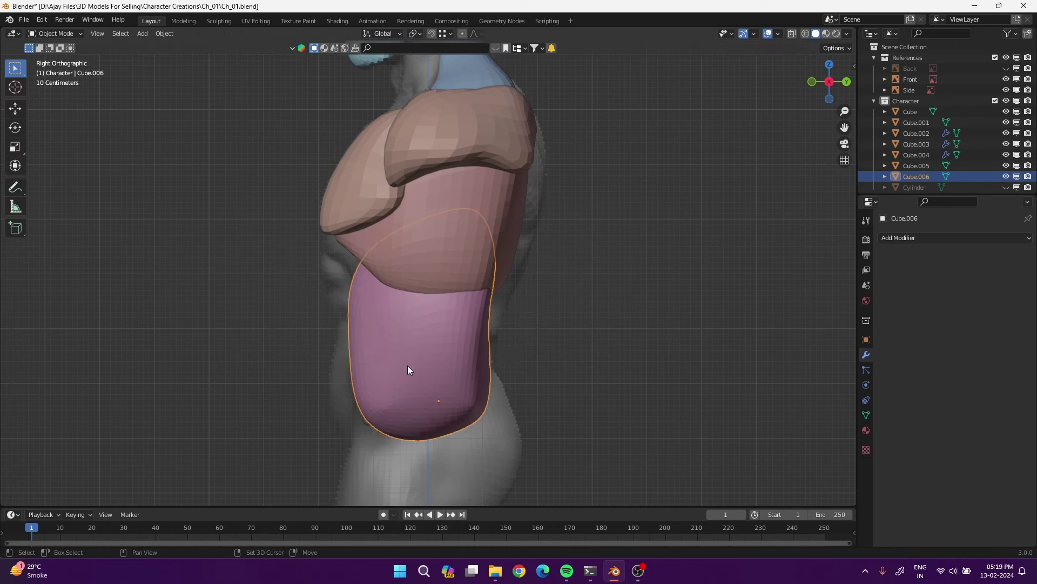
Duplicate the abdomen piece and slide the copy forward along Y in front of it
key("shift+d")
key("x")
key("y")
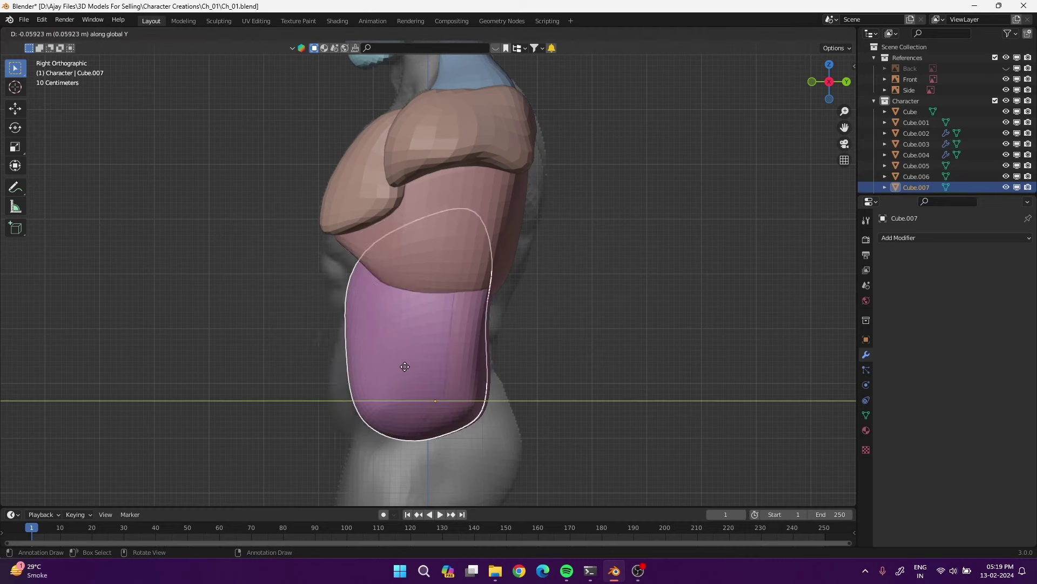
left_click(353, 367)
Sculpt the copy Cube.007 into a rounded belly mass, checked in X-ray Front view
key("ctrl+Tab")
left_click(354, 429)
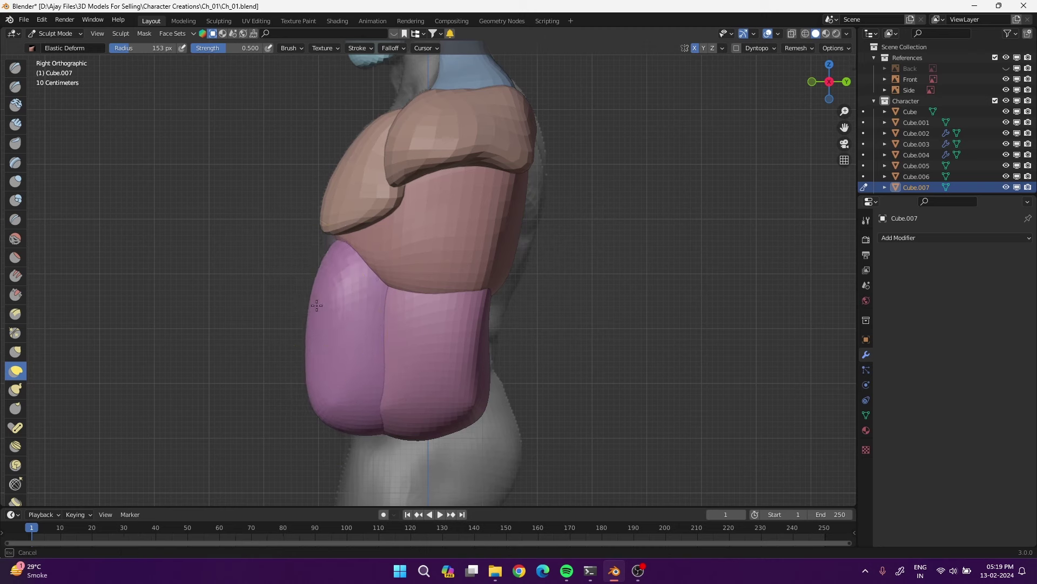
mouse_move(318, 382)
left_mouse_down()
mouse_move(330, 346)
mouse_move(341, 416)
left_mouse_up()
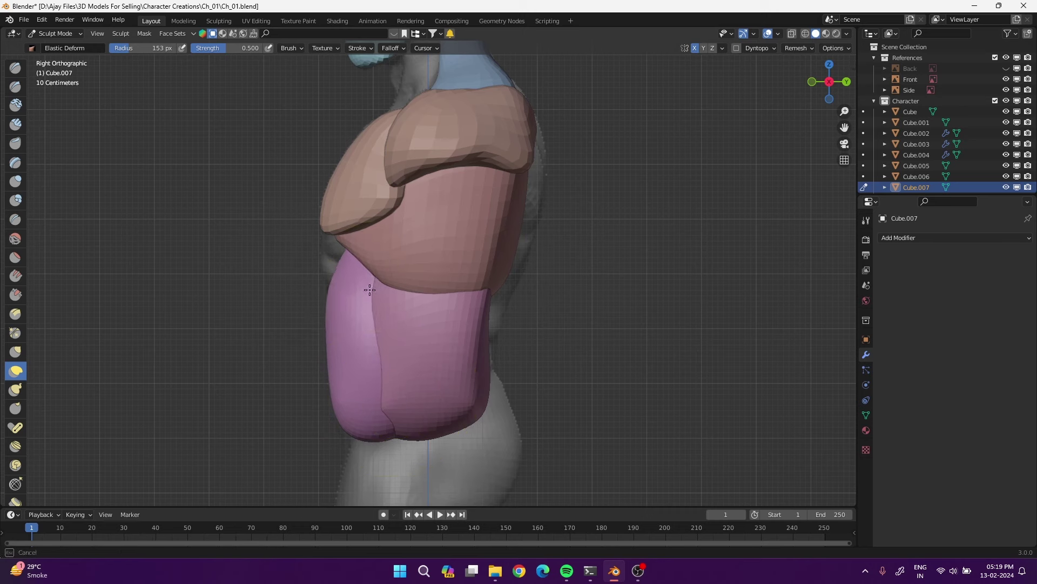
key("KP_1")
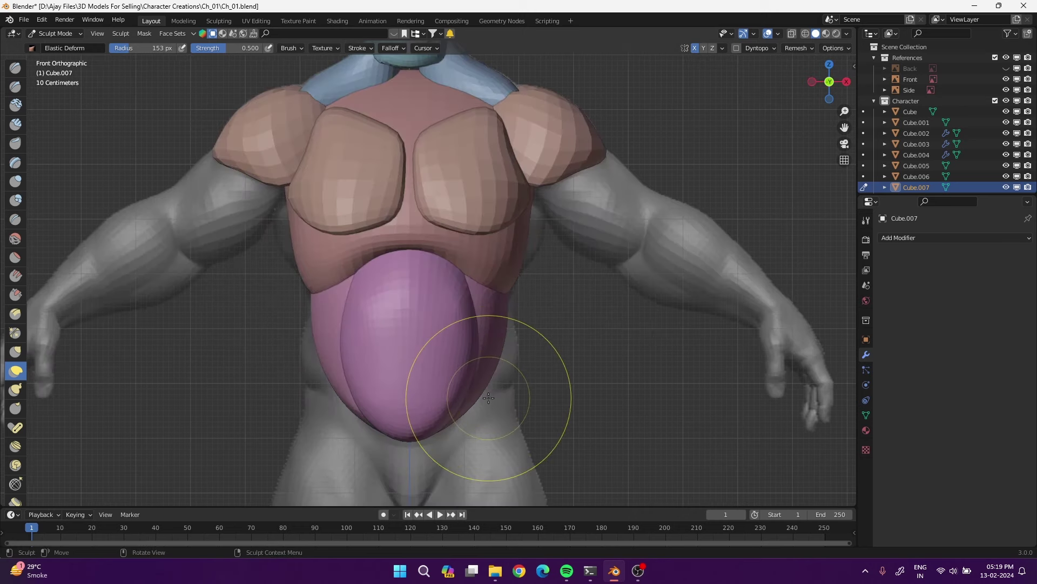
key("alt+z")
left_click_drag(463, 290, 476, 259)
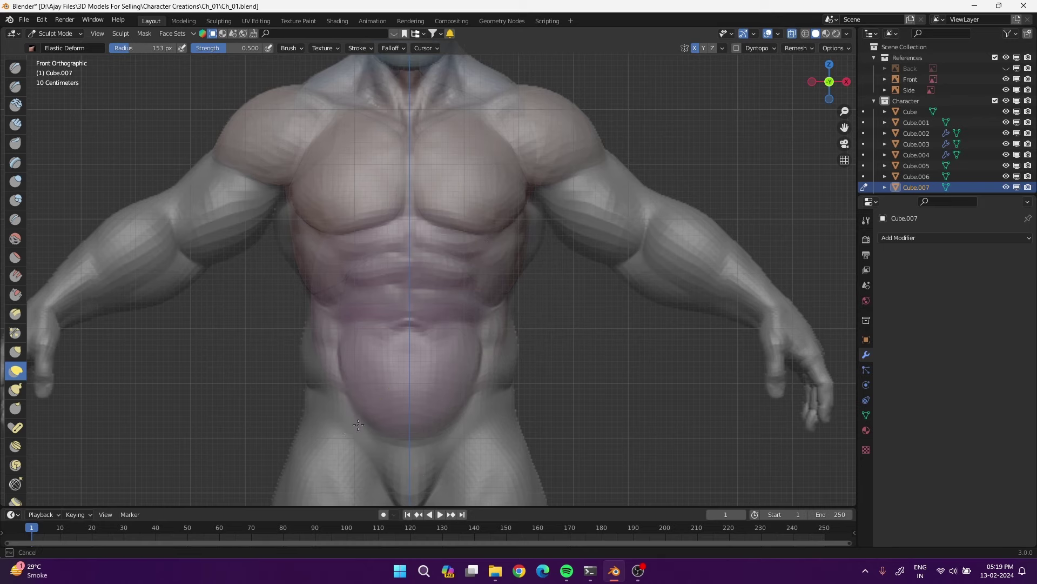
key("alt+z")
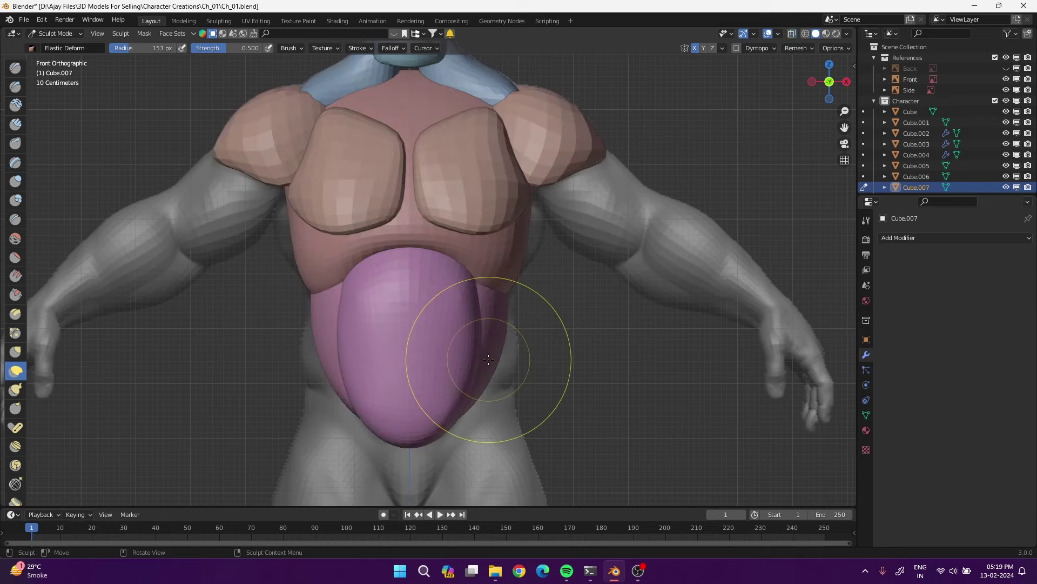
middle_click_drag(574, 377, 516, 378)
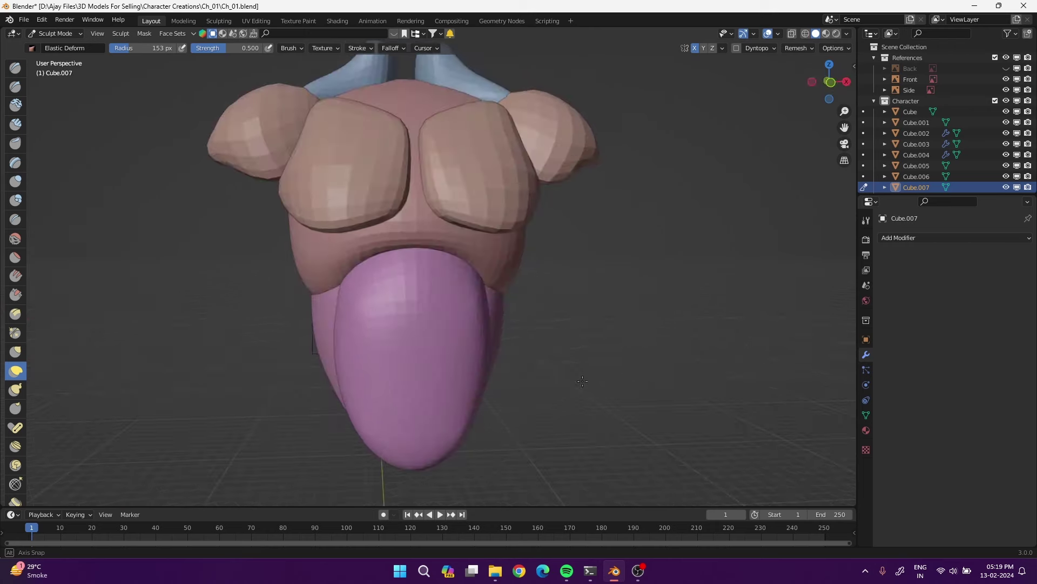
Select the chest block Cube.005 and resume sculpting on it
key("ctrl+Tab")
key("4")
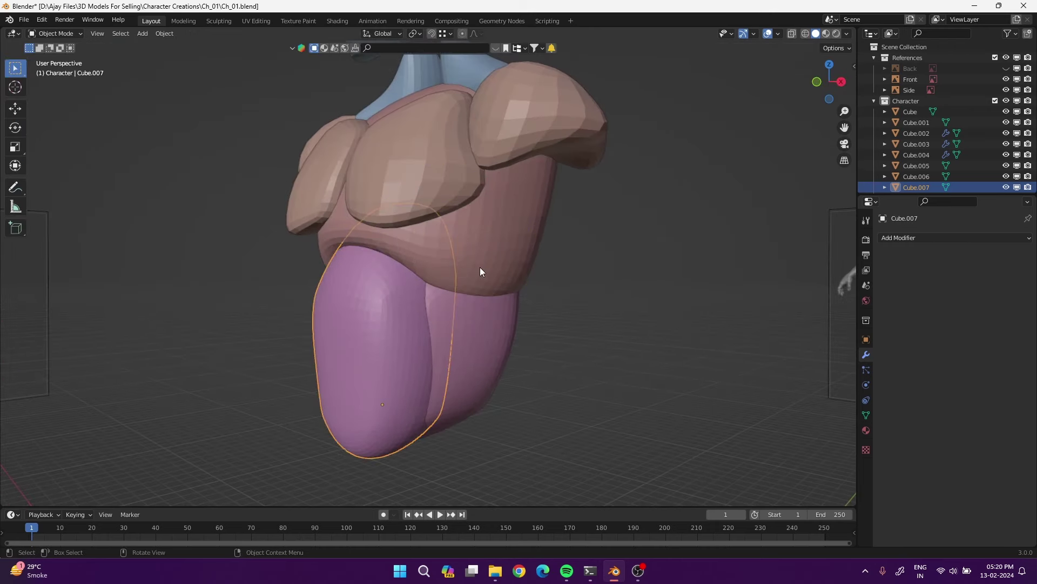
left_click(480, 267)
key("ctrl+Tab")
left_click(479, 292)
With X-ray and an 80 px brush, reshape the ribcage side beneath the arm
middle_click_drag(463, 312, 382, 255, "alt")
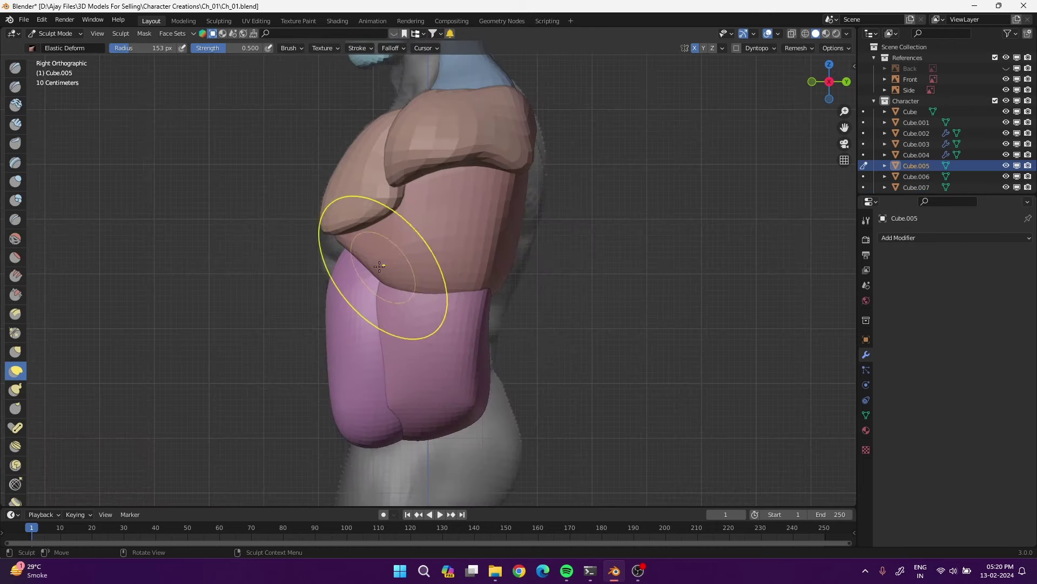
key("alt+z")
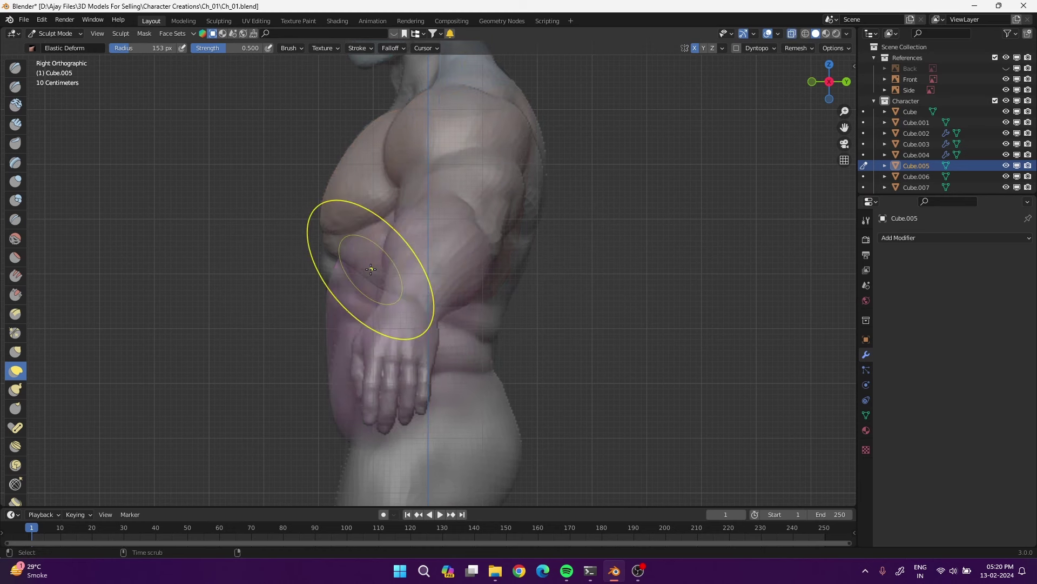
key("f")
left_click(369, 270)
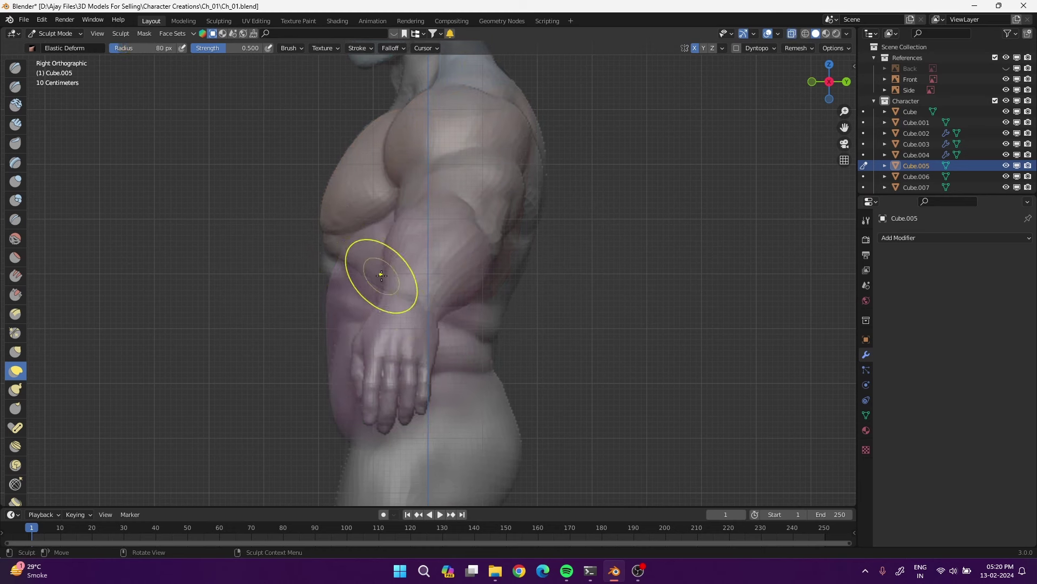
left_click_drag(368, 314, 503, 280)
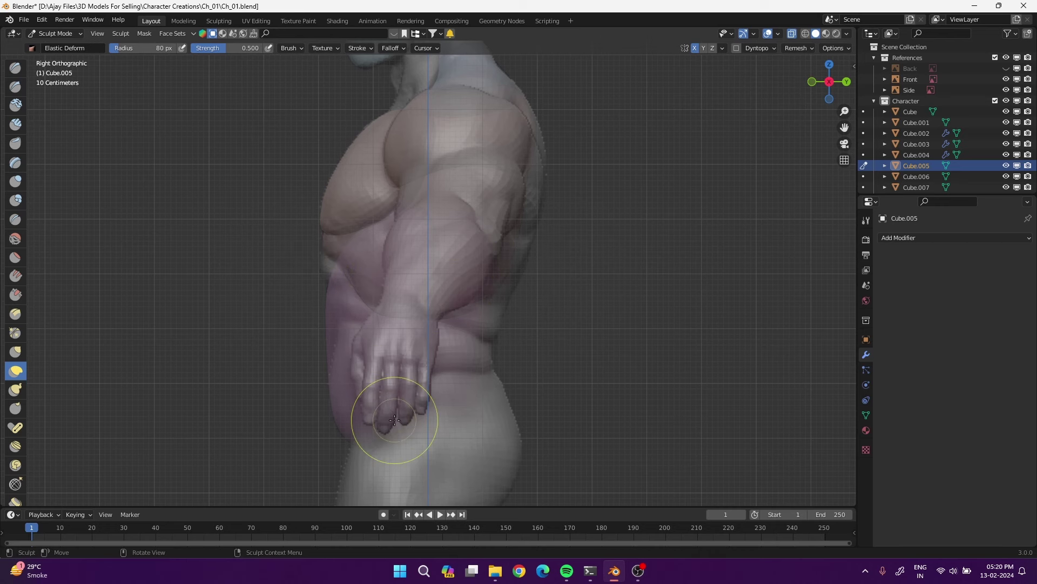
key("ctrl+Tab")
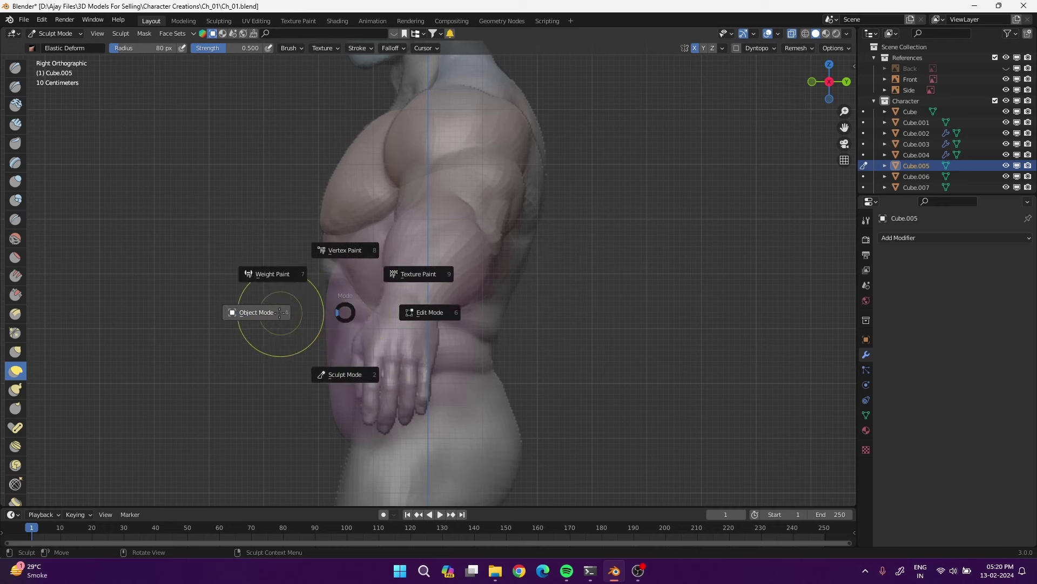
left_click(262, 311)
middle_click_drag(280, 319, 413, 322)
In Front view, reshape Cube.005's lower edge over the belly, undoing unwanted strokes
key("KP_1")
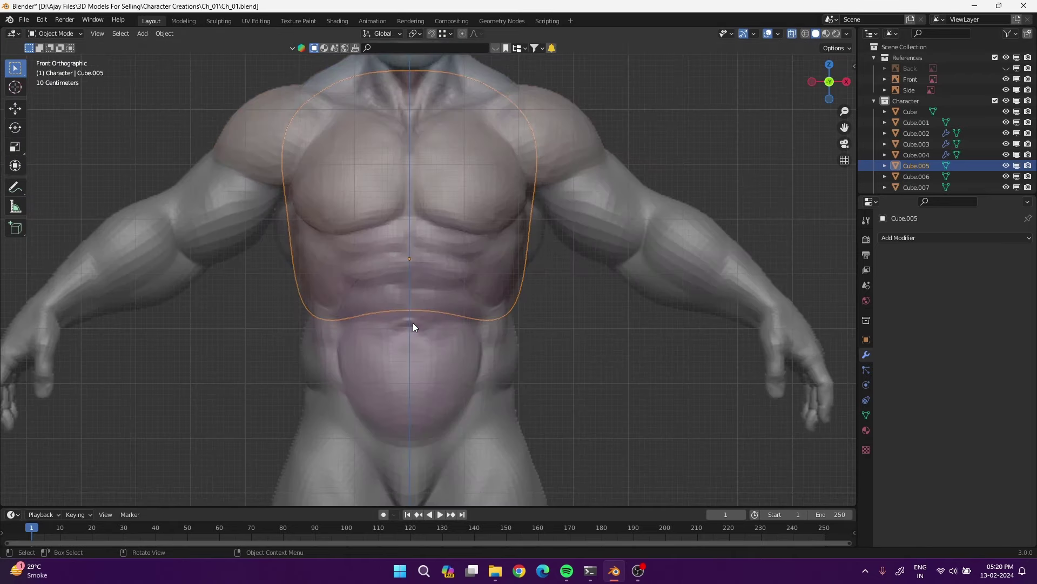
key("ctrl+Tab")
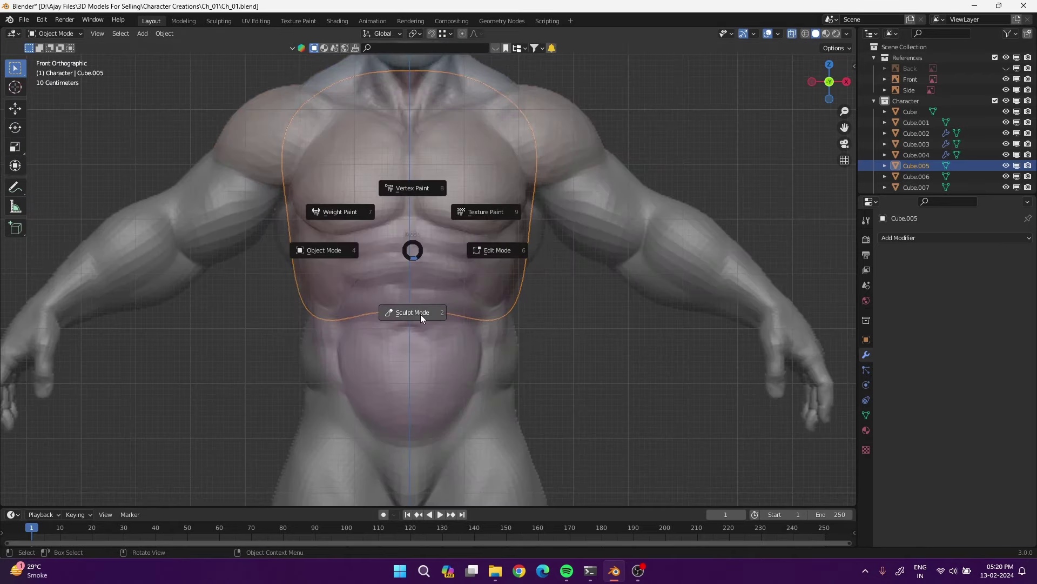
left_click(420, 313)
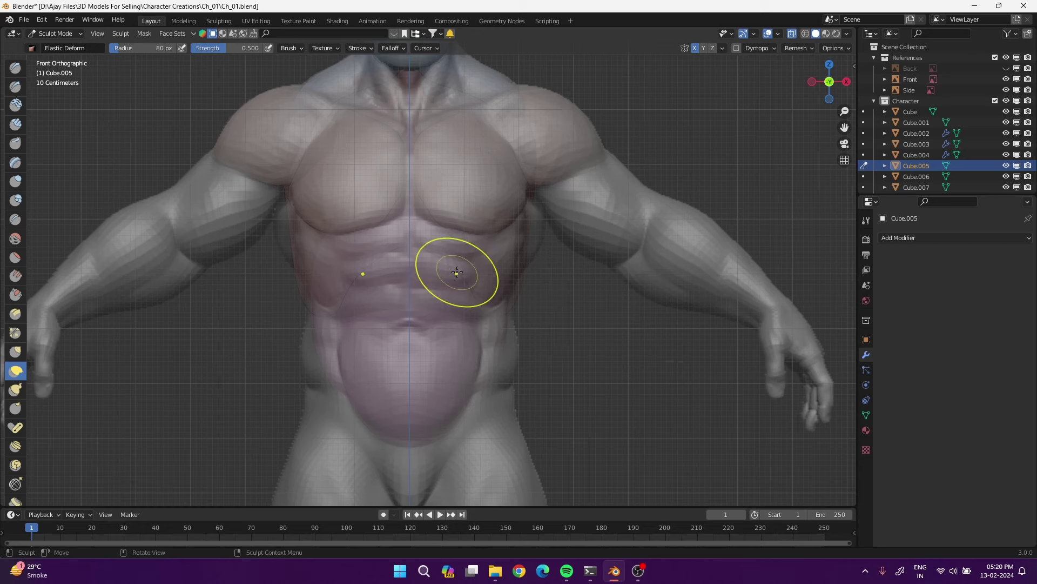
mouse_move(464, 266)
left_mouse_down()
mouse_move(522, 264)
mouse_move(503, 290)
left_mouse_up()
key("ctrl+z")
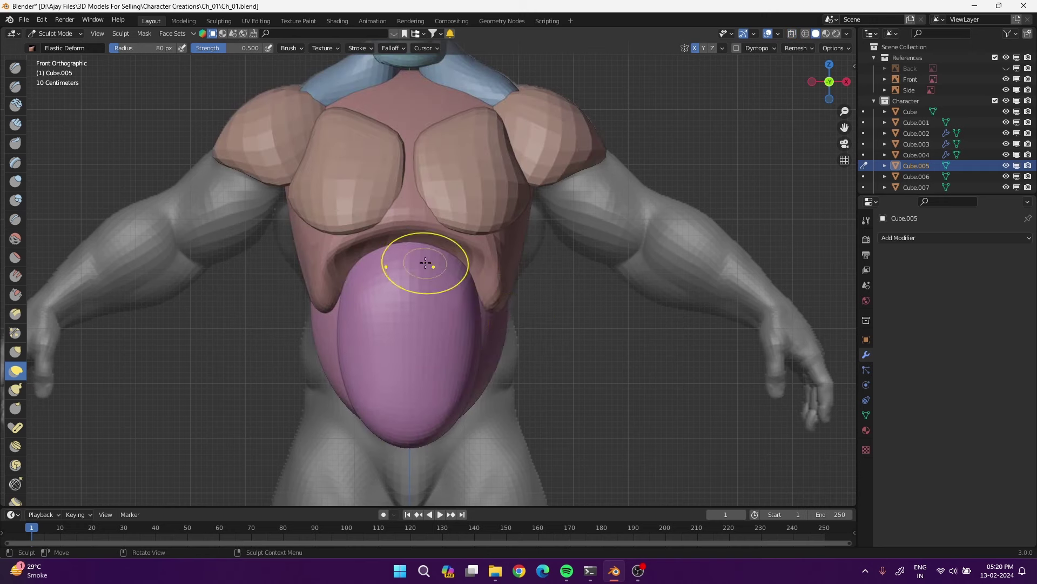
key("ctrl+z")
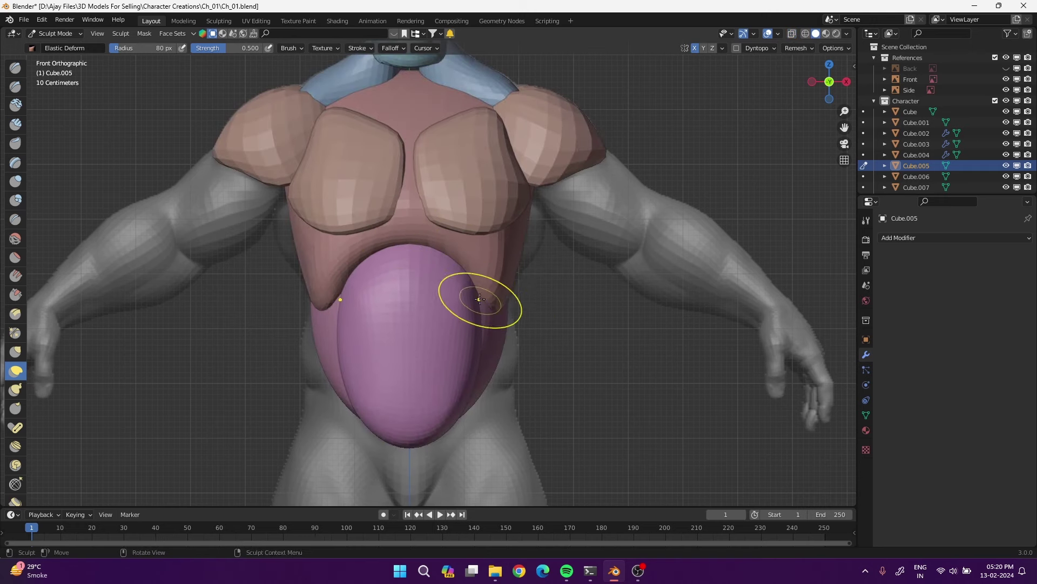
key("ctrl+z")
key("ctrl+z")
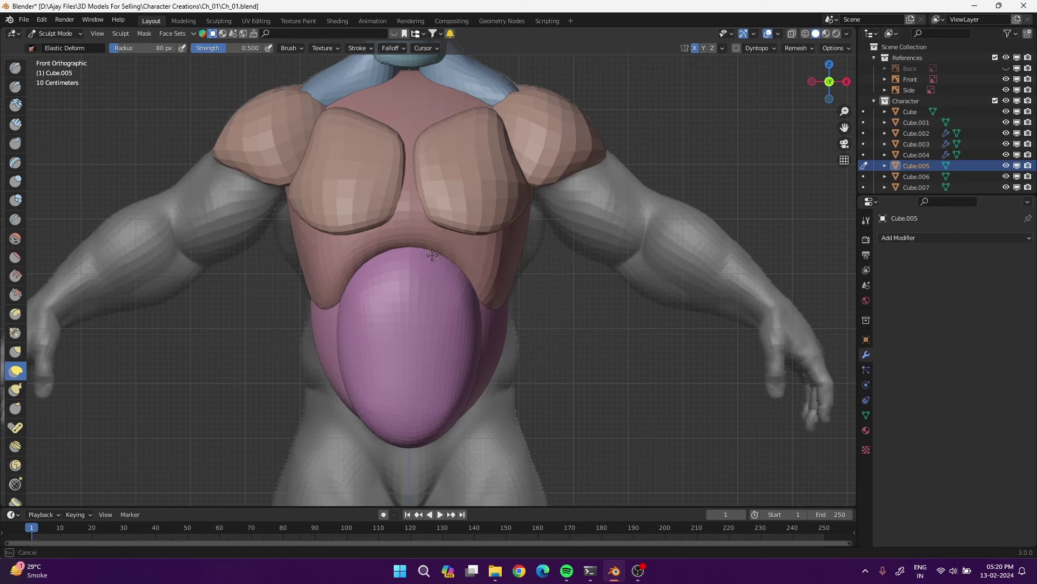
Smooth the under-chest edge over the belly top and orbit to check the torso
left_click_drag(399, 212, 402, 215)
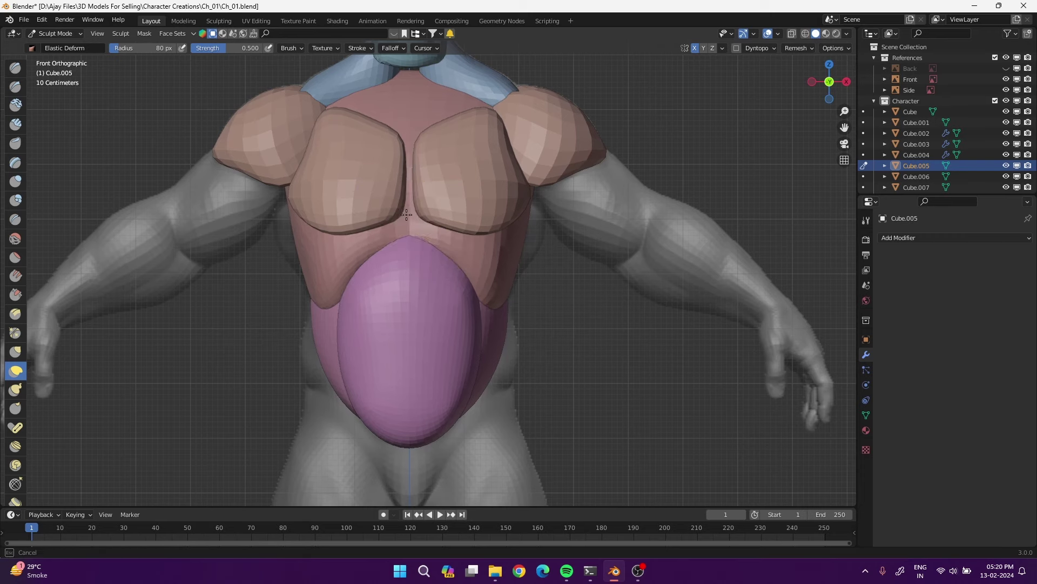
middle_click_drag(401, 215, 391, 323)
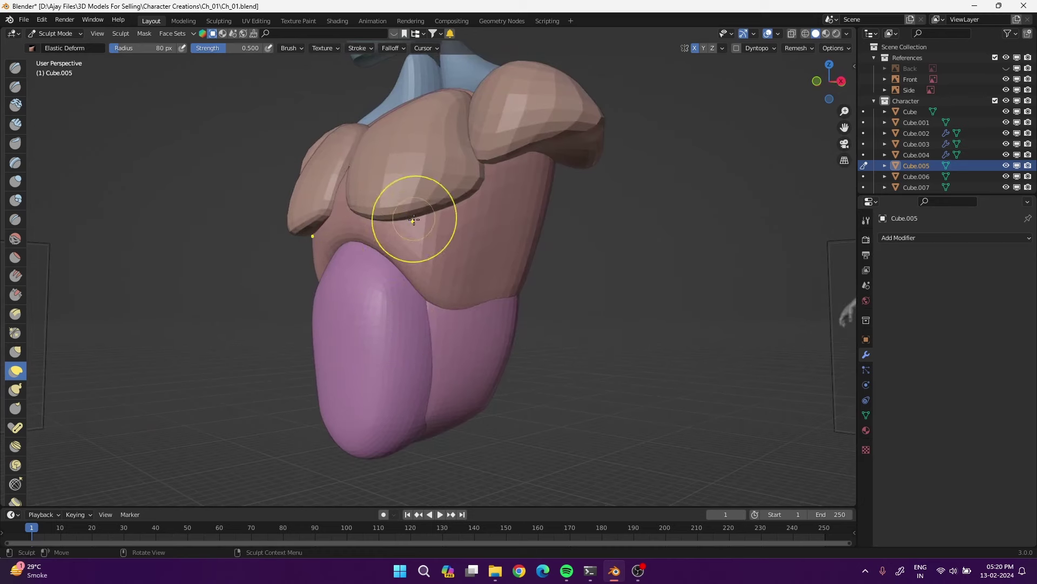
mouse_move(412, 216)
middle_mouse_down()
mouse_move(396, 290)
mouse_move(443, 306)
middle_mouse_up()
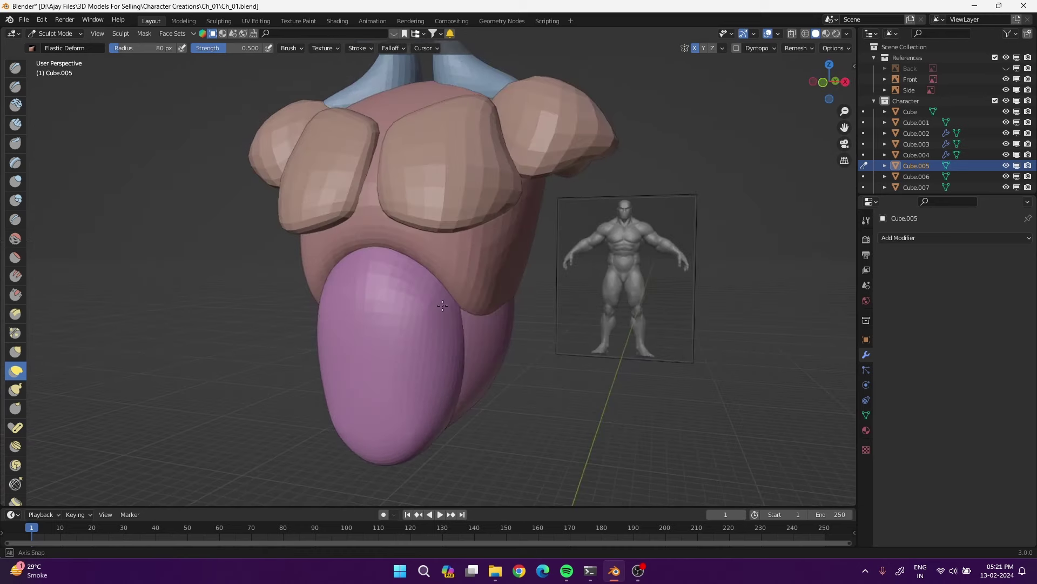
key("KP_1")
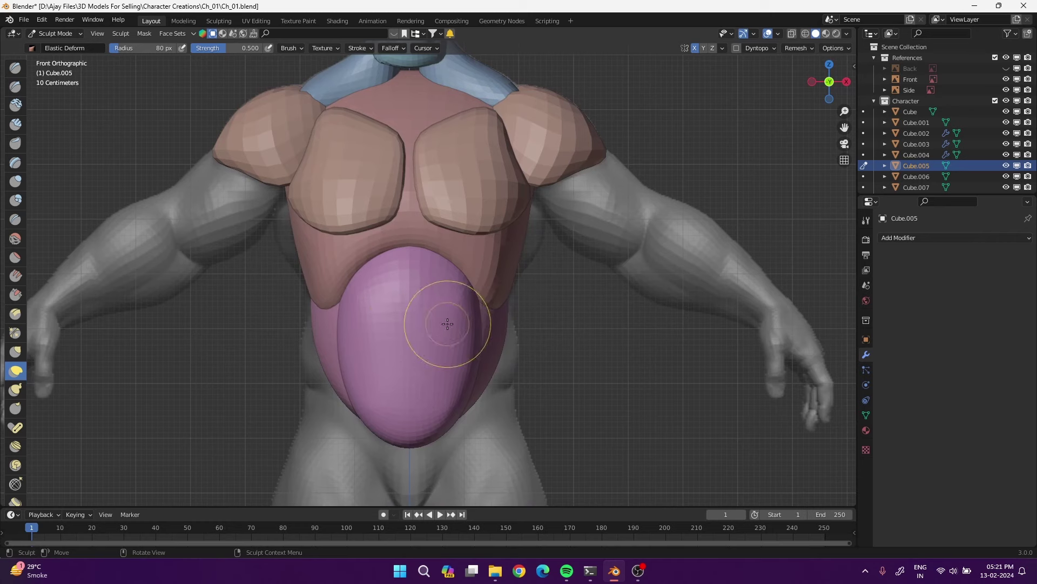
key("ctrl+Tab")
Copy the collar piece Cube.002 straight down beside the belly and hide its mirrored half
left_click(472, 183)
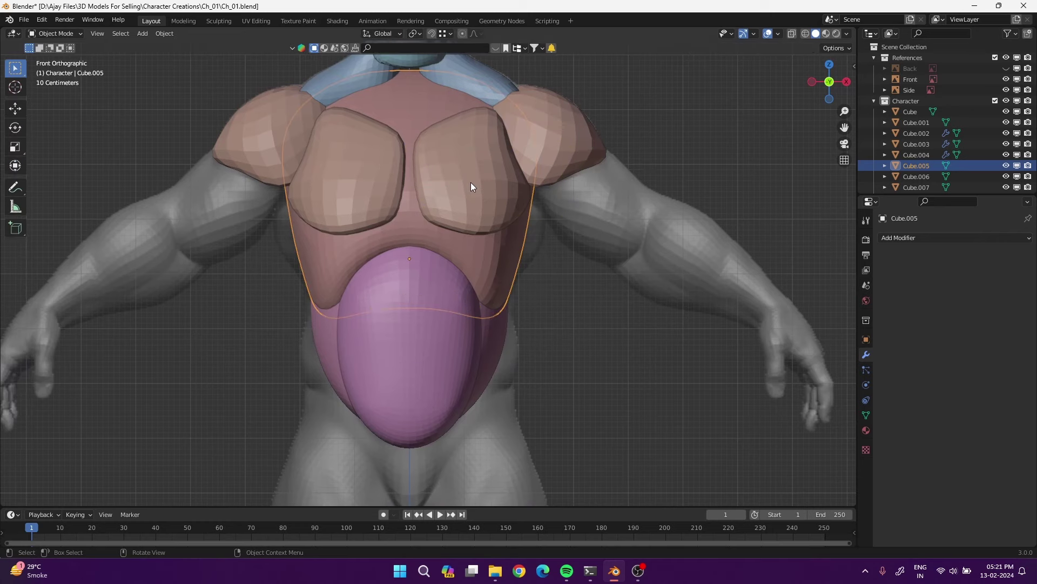
left_click(487, 70)
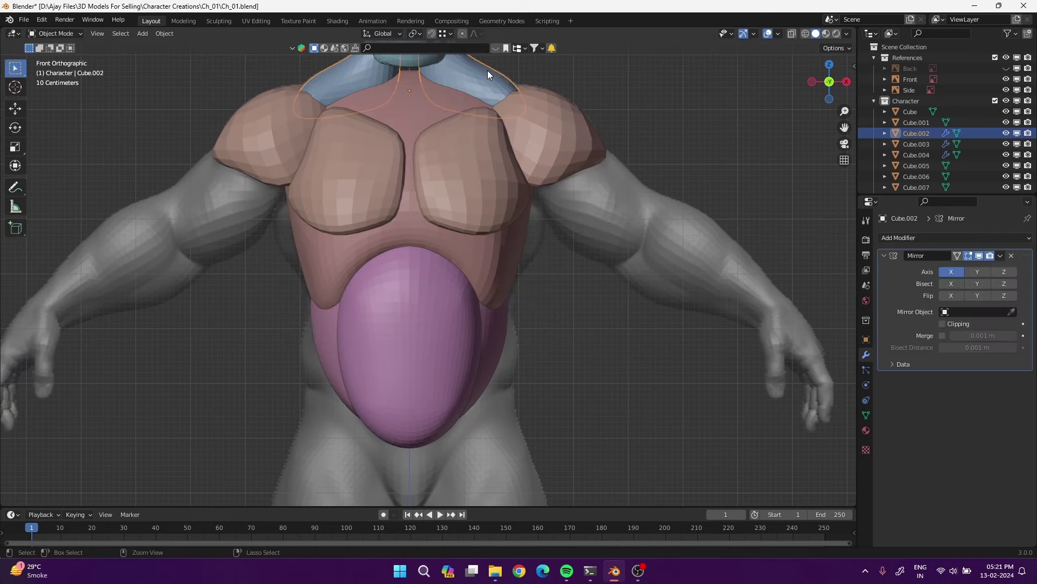
middle_click_drag(519, 164, 494, 345, "shift")
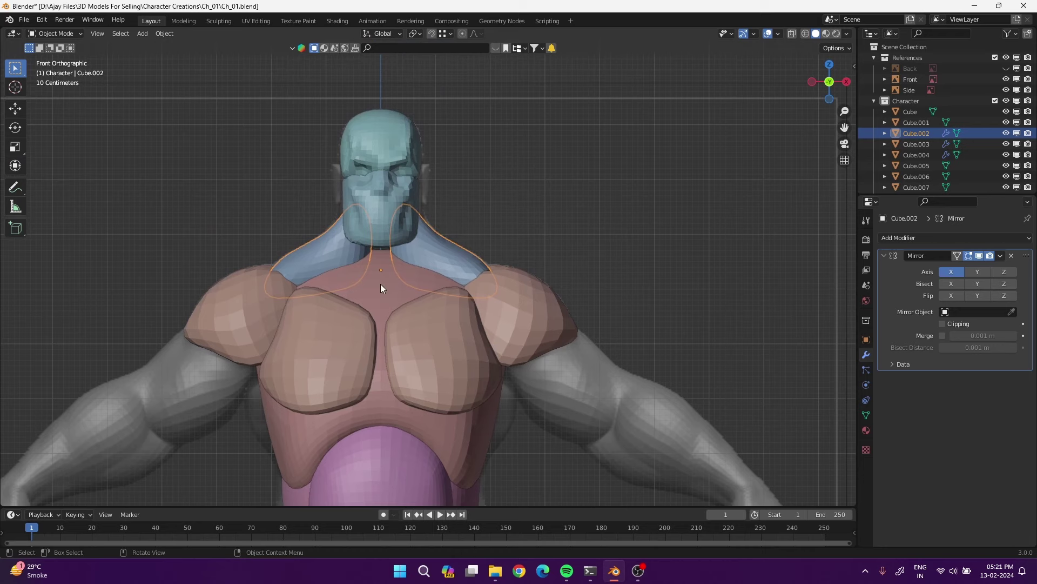
key("shift+d")
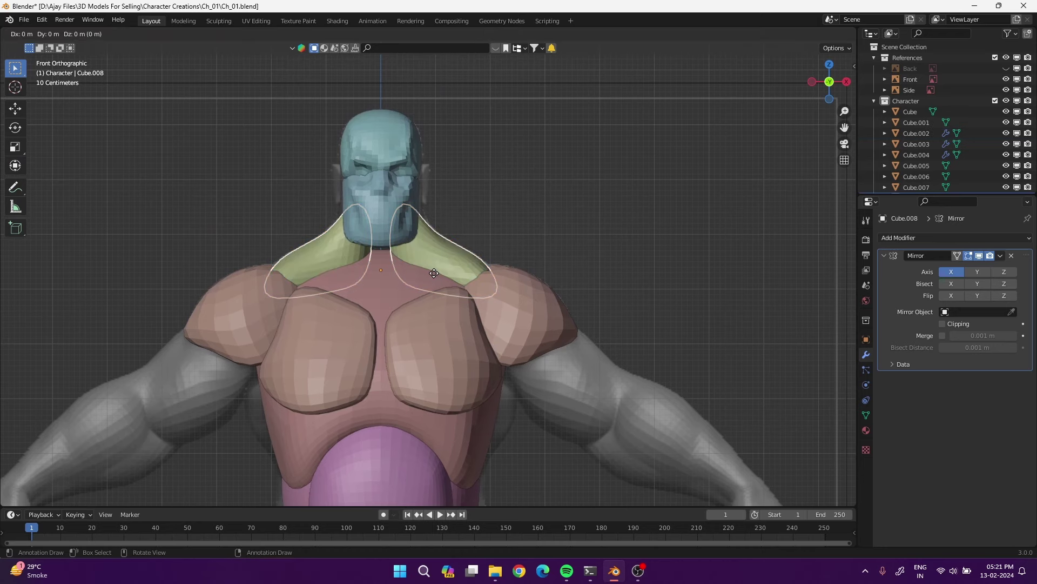
key("z")
left_click(443, 111)
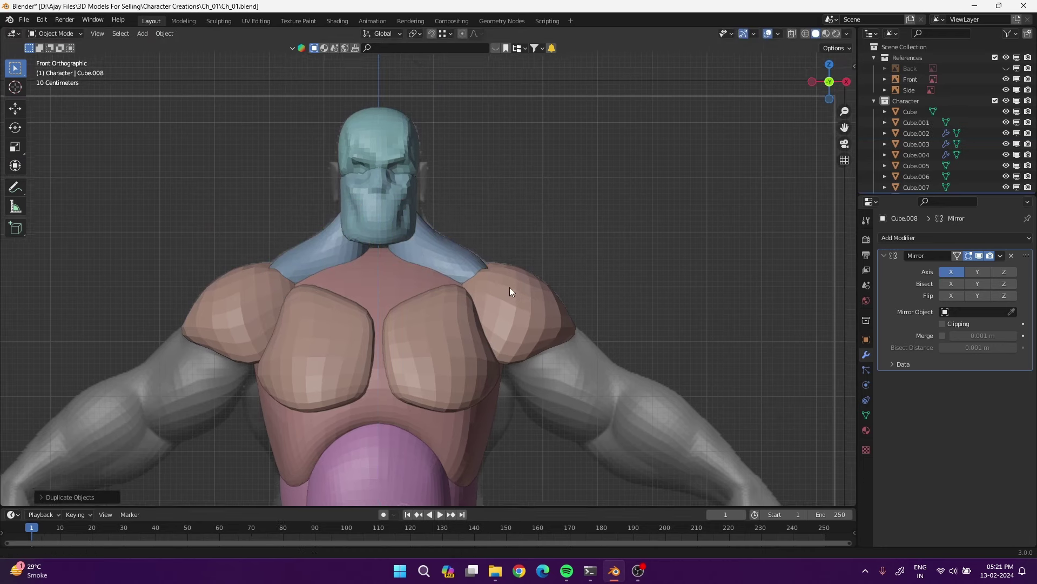
middle_click_drag(510, 286, 437, 495, "shift")
left_click(981, 271)
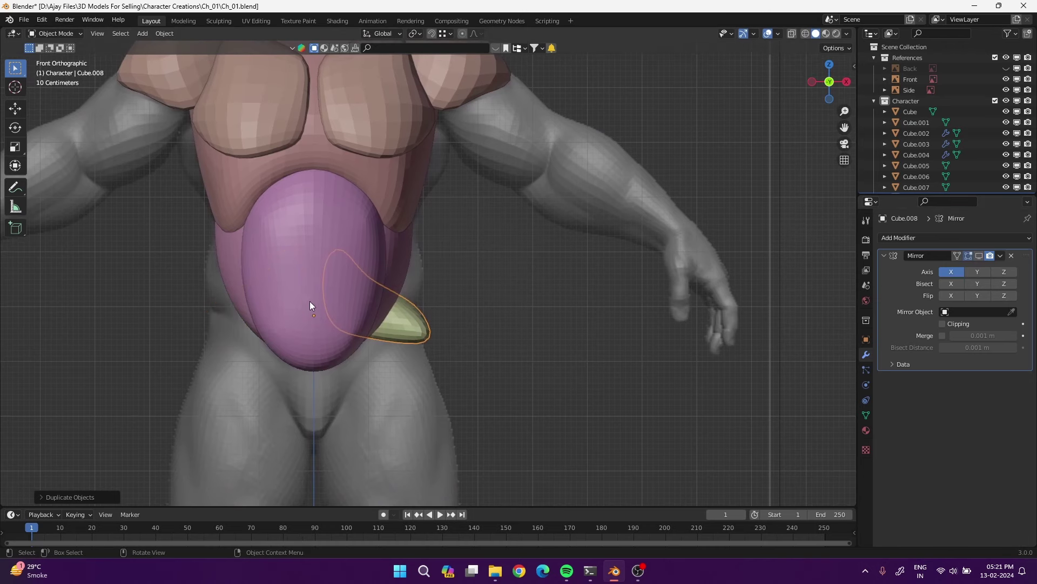
key("ctrl+Tab")
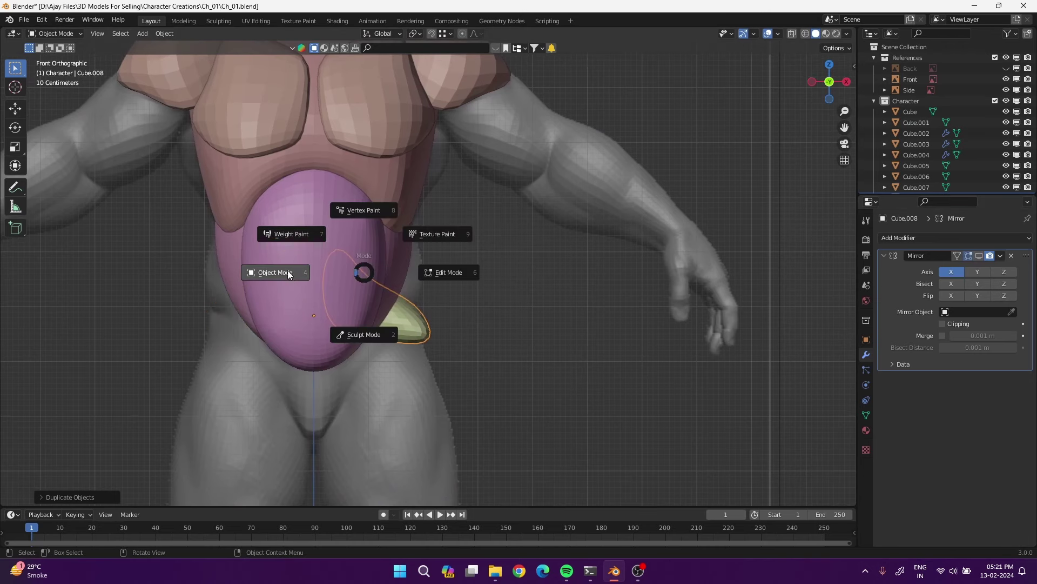
Elastic Deform Cube.008 in front and side views into a long curved strip hugging the belly
left_click(359, 273)
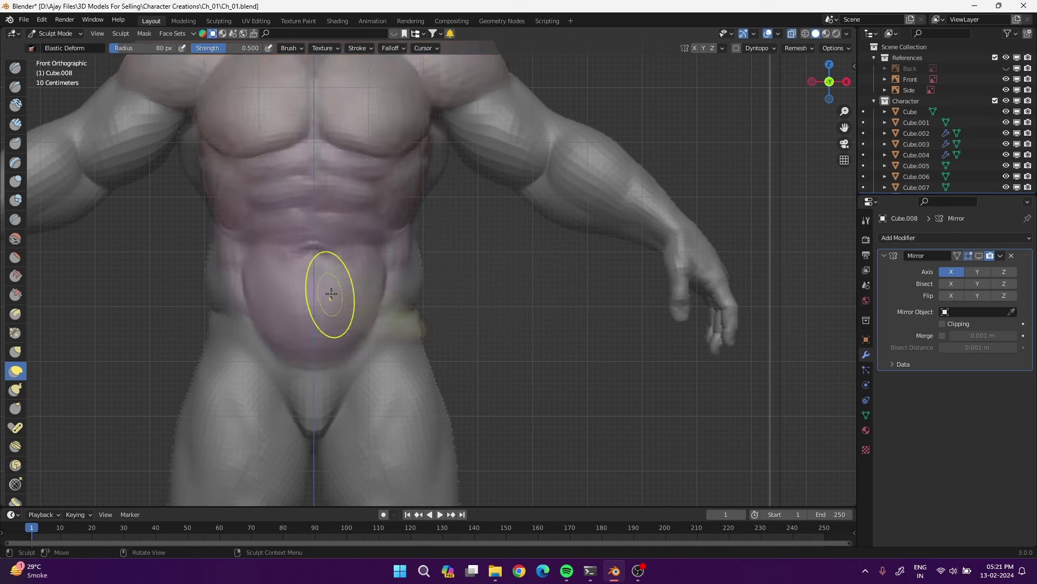
left_click_drag(393, 272, 375, 273)
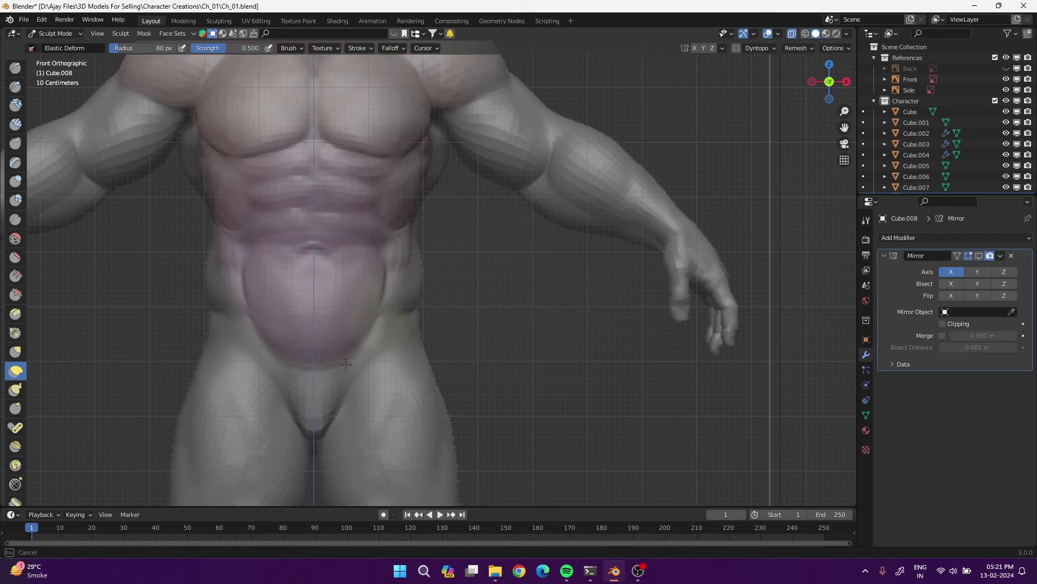
mouse_move(412, 248)
left_mouse_down()
mouse_move(409, 286)
mouse_move(417, 235)
left_mouse_up()
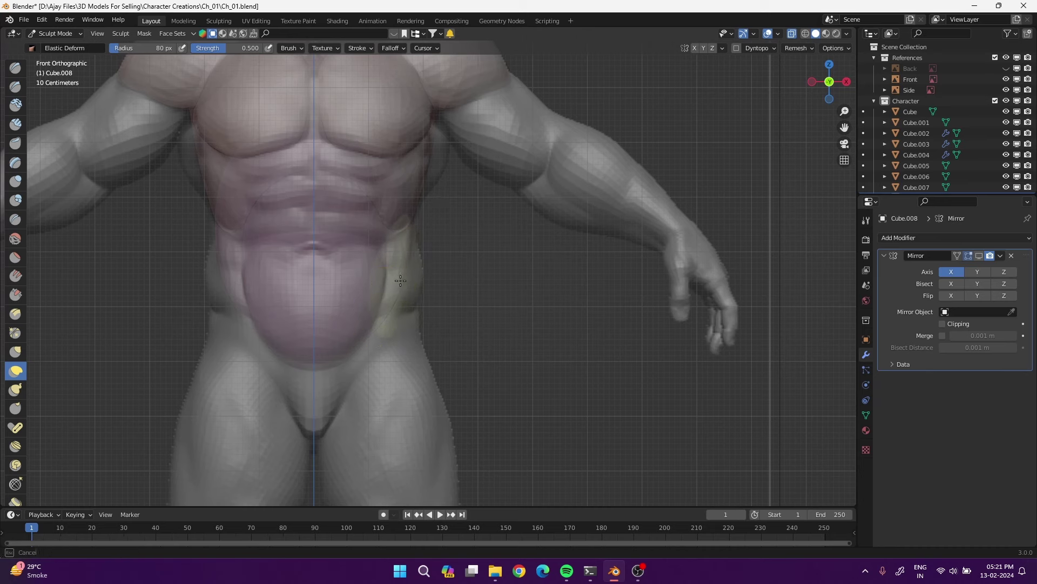
left_click_drag(400, 280, 405, 330)
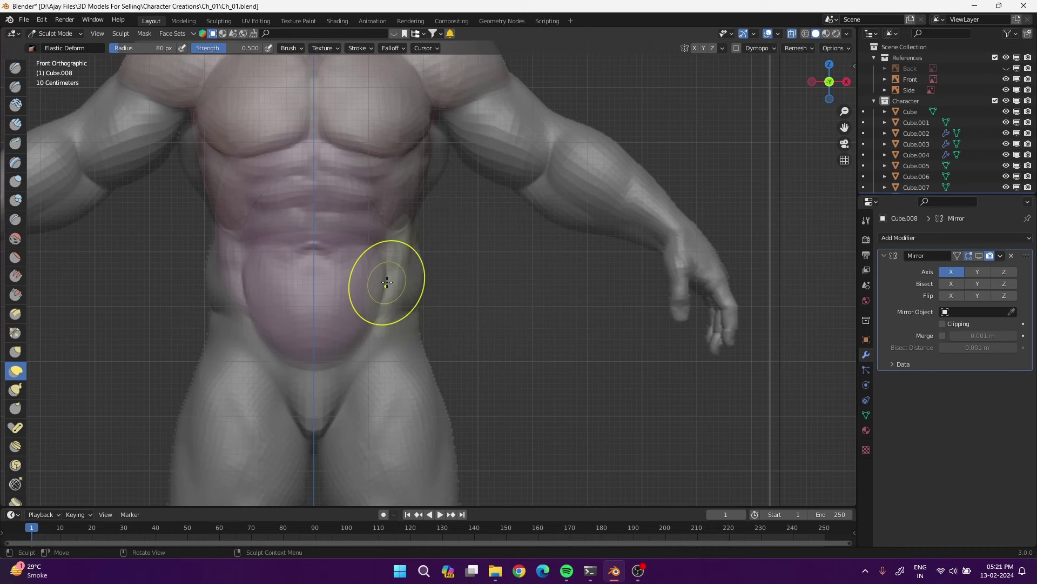
key("KP_3")
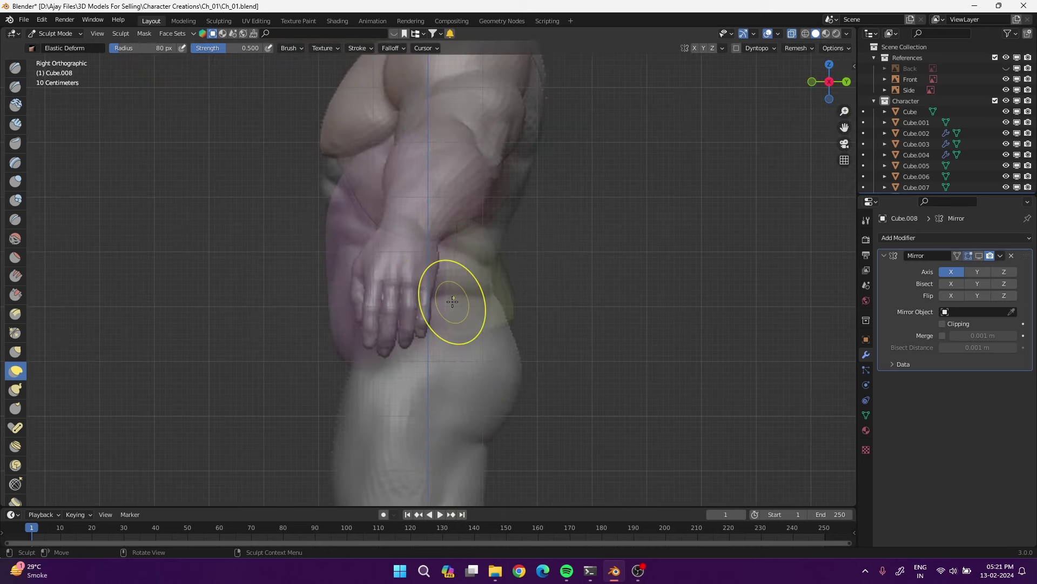
left_click_drag(453, 302, 434, 316)
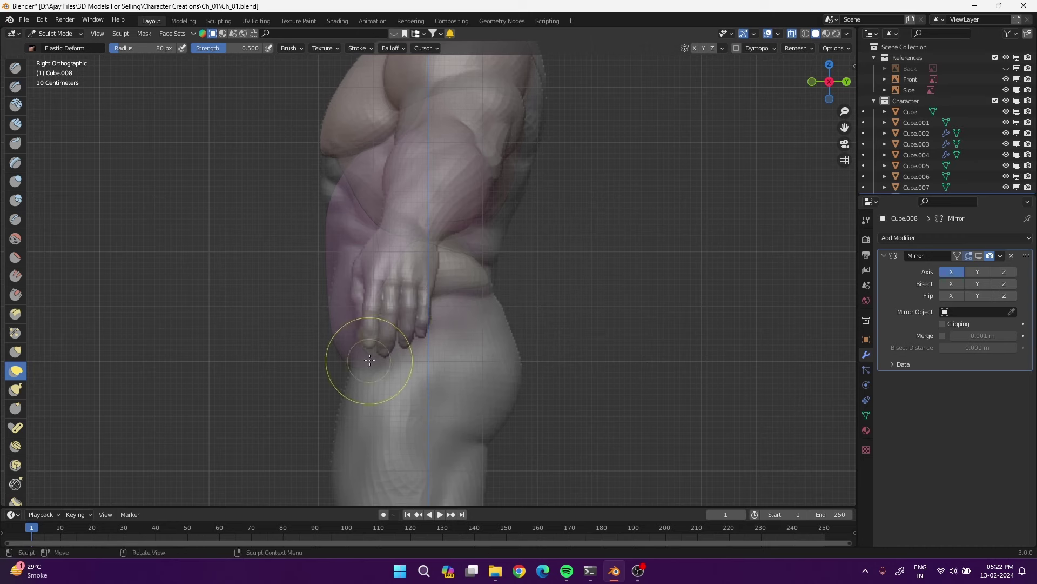
middle_click_drag(346, 376, 503, 343)
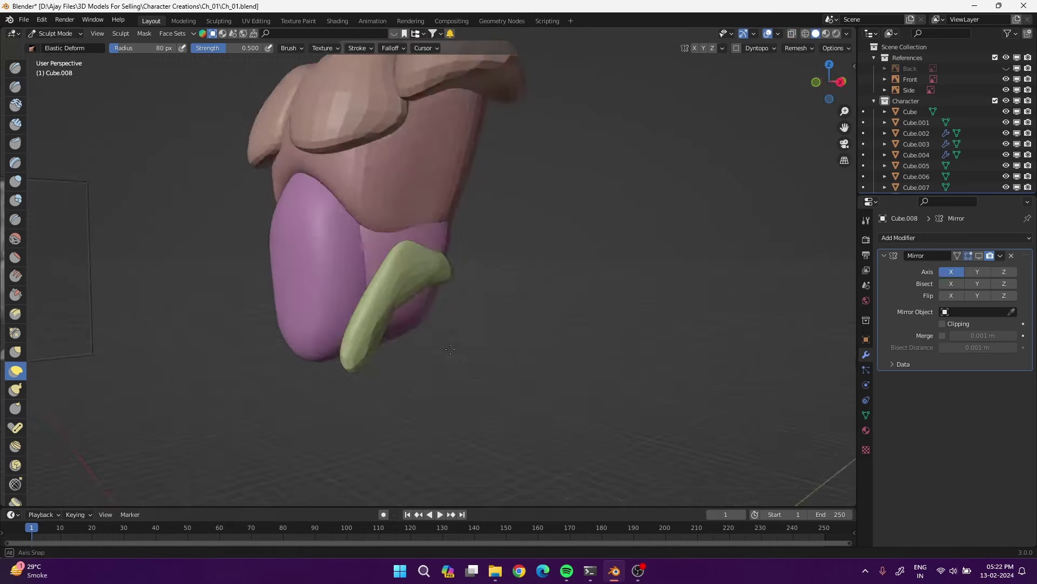
mouse_move(389, 335)
left_mouse_down()
mouse_move(363, 363)
mouse_move(411, 273)
left_mouse_up()
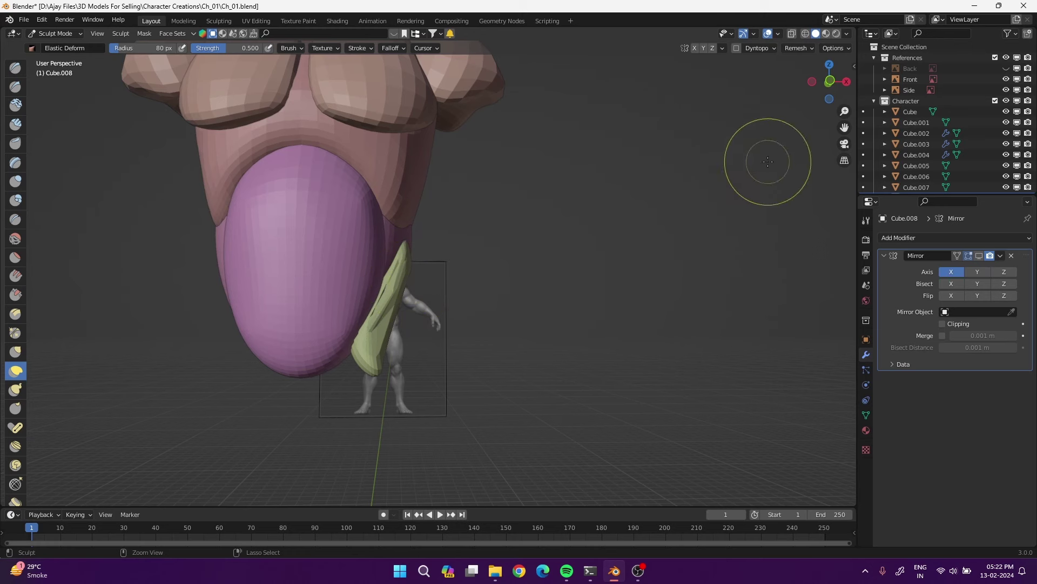
left_click_drag(354, 358, 359, 359)
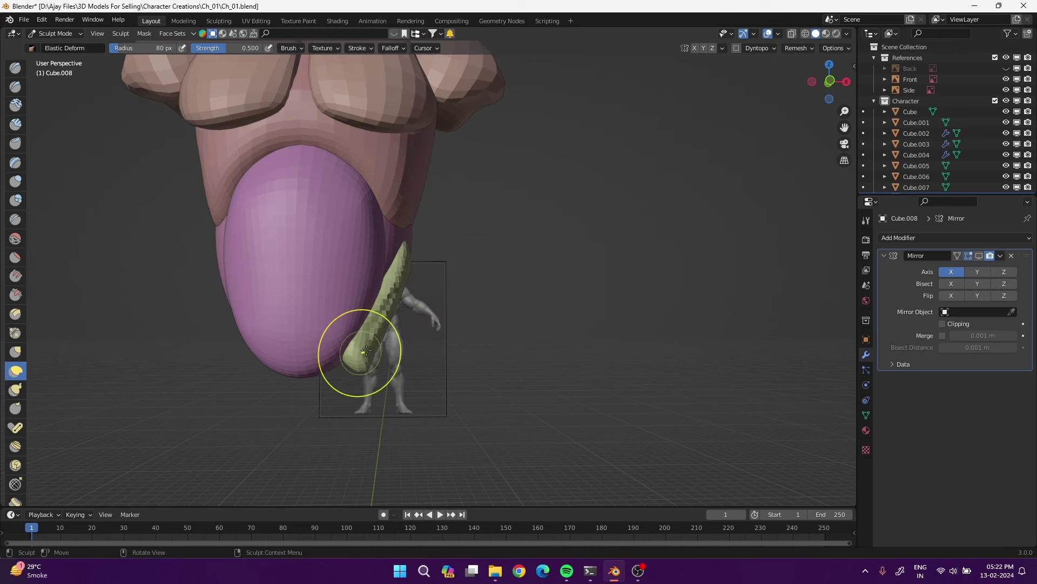
Inflate the green piece slightly and show its mirrored half again
key("i")
left_click_drag(387, 314, 393, 330)
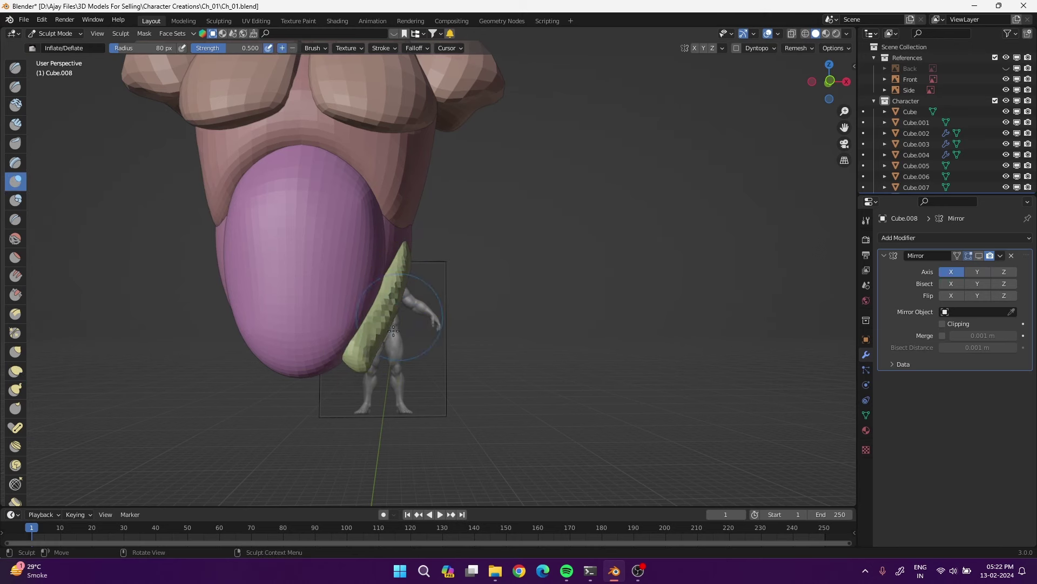
mouse_move(509, 342)
middle_mouse_down()
mouse_move(421, 285)
mouse_move(375, 386)
middle_mouse_up()
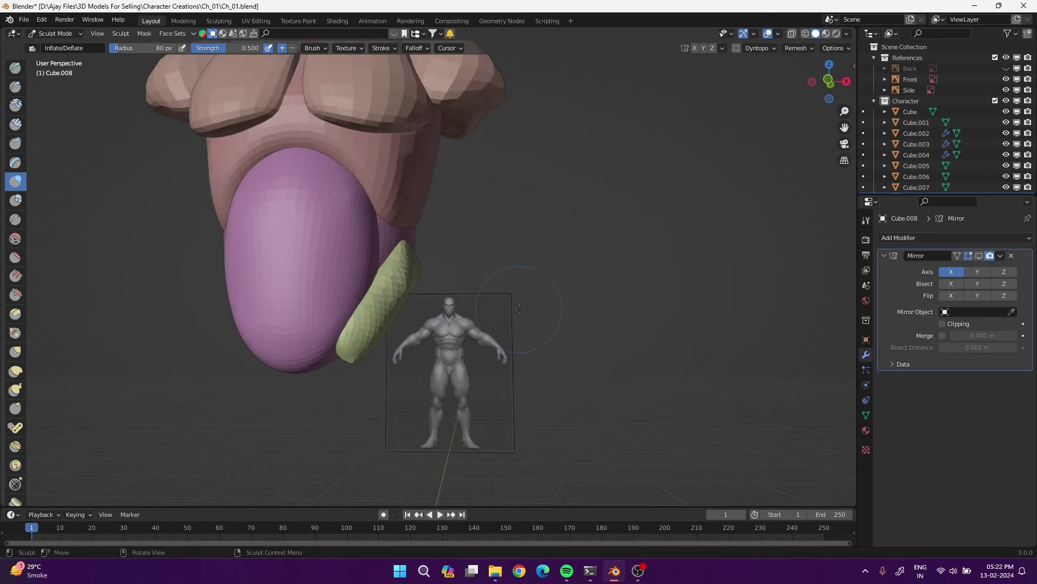
left_click(979, 256)
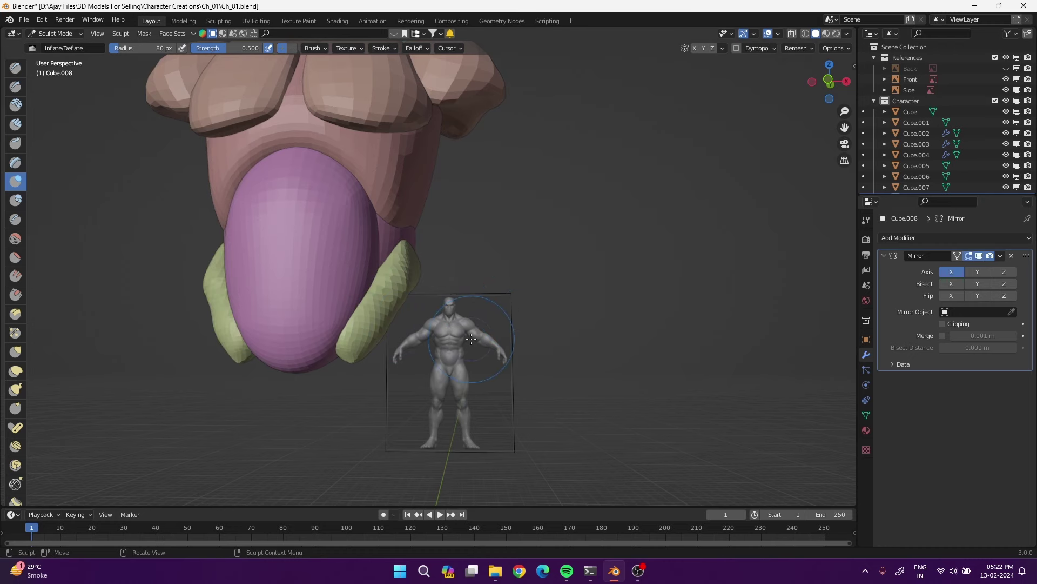
key("KP_1")
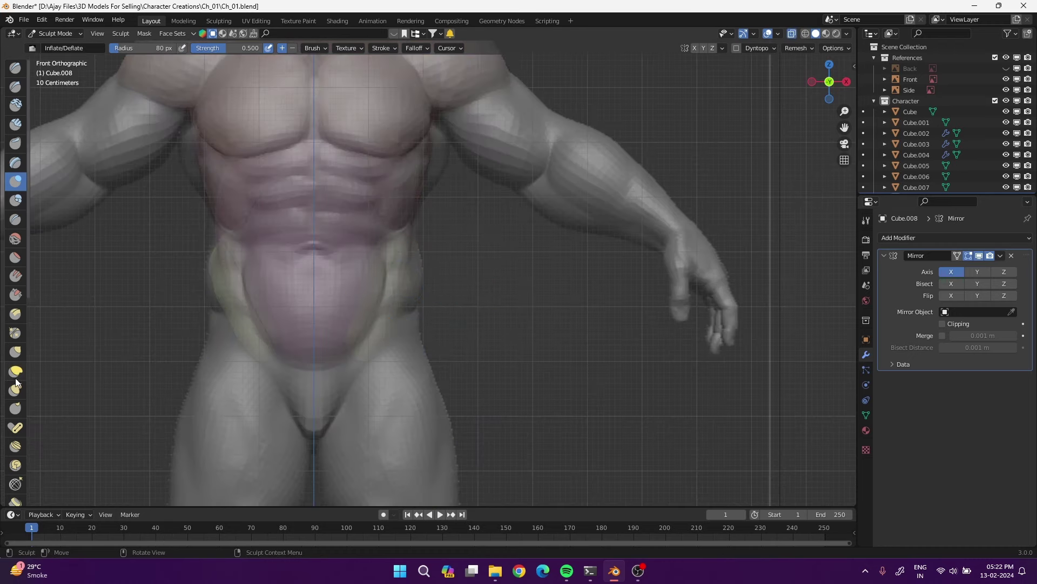
Elastic Deform the hip strips in Front and Right views to follow the reference hip and buttock
left_click(16, 373)
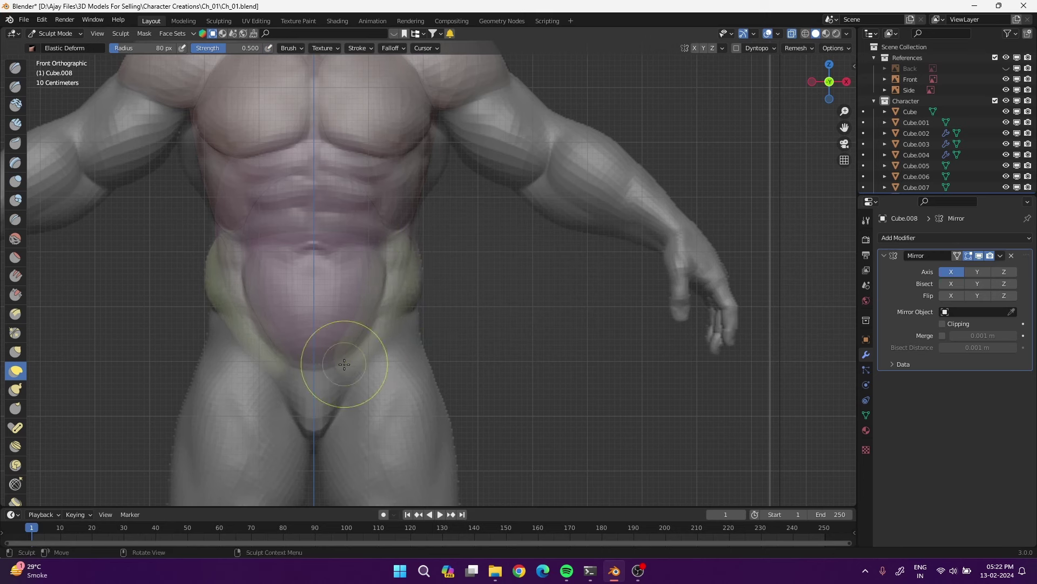
mouse_move(353, 369)
left_mouse_down()
mouse_move(341, 366)
mouse_move(361, 365)
left_mouse_up()
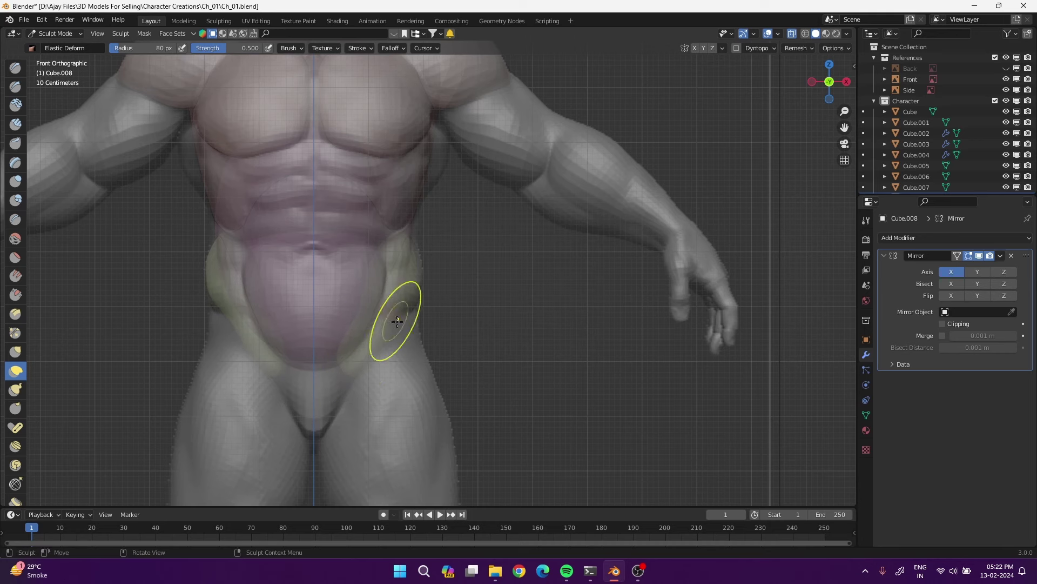
left_click_drag(417, 298, 415, 314)
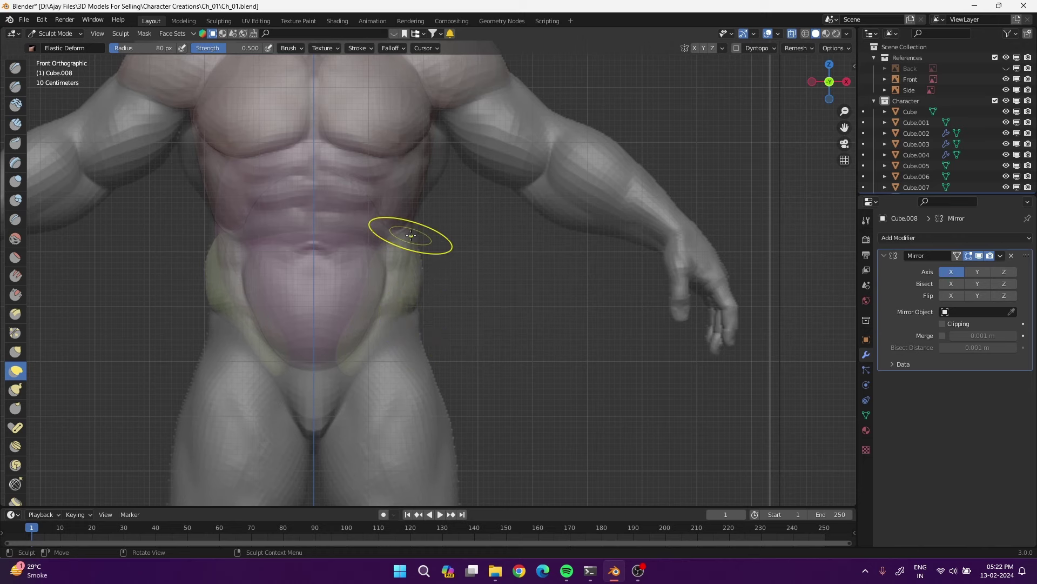
key("KP_3")
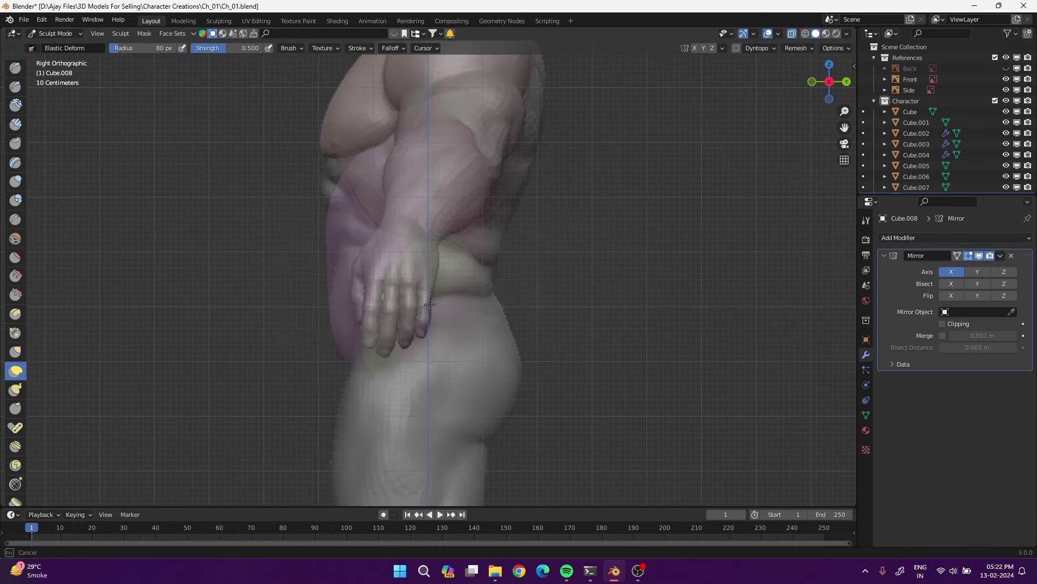
mouse_move(492, 308)
left_mouse_down()
mouse_move(461, 236)
mouse_move(490, 291)
left_mouse_up()
left_click_drag(366, 382, 356, 365)
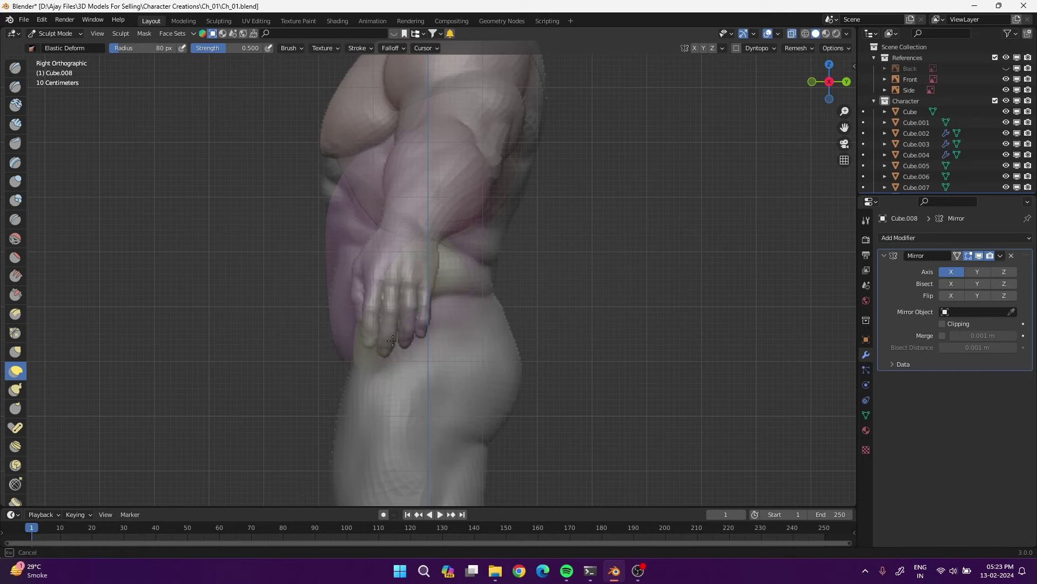
mouse_move(507, 416)
middle_mouse_down()
mouse_move(489, 416)
mouse_move(549, 413)
middle_mouse_up()
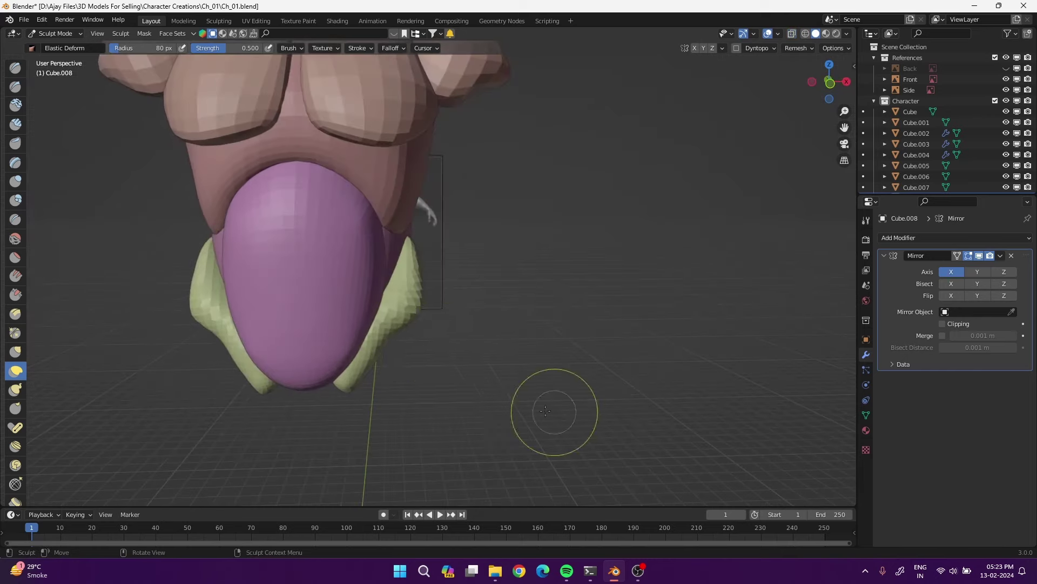
mouse_move(486, 375)
middle_mouse_down()
mouse_move(375, 333)
mouse_move(465, 383)
mouse_move(408, 393)
mouse_move(466, 403)
middle_mouse_up()
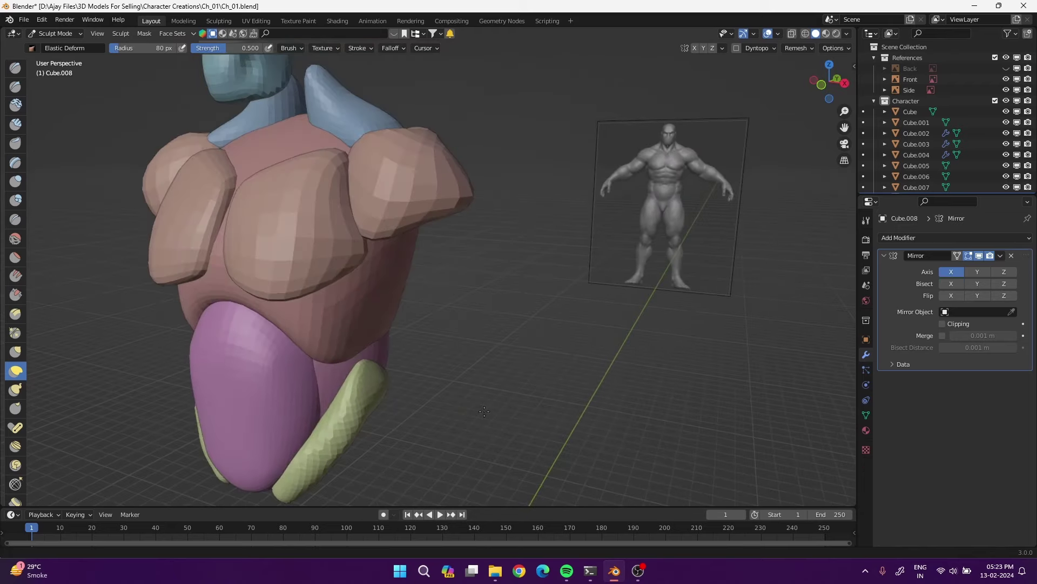
key("KP_1")
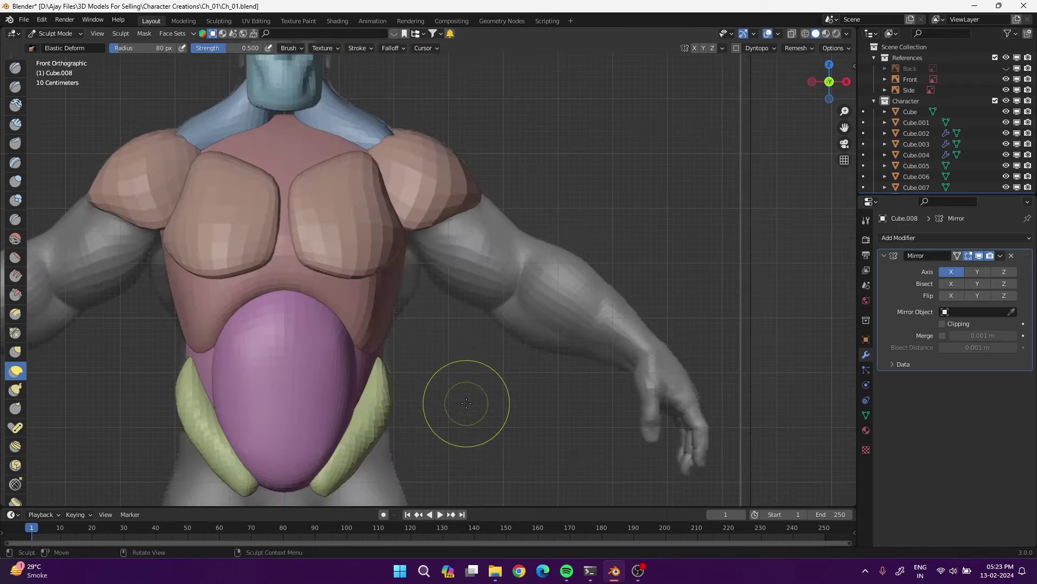
In Object Mode, duplicate the green side pieces and place the copy up on the chest
key("ctrl+Tab")
left_click(378, 413)
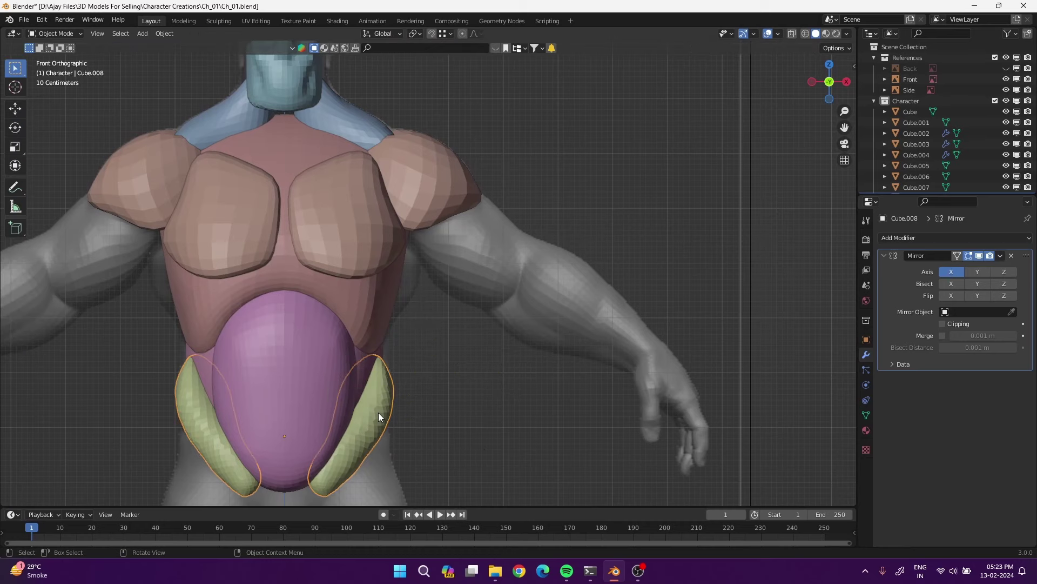
key("shift+d")
left_click(416, 301)
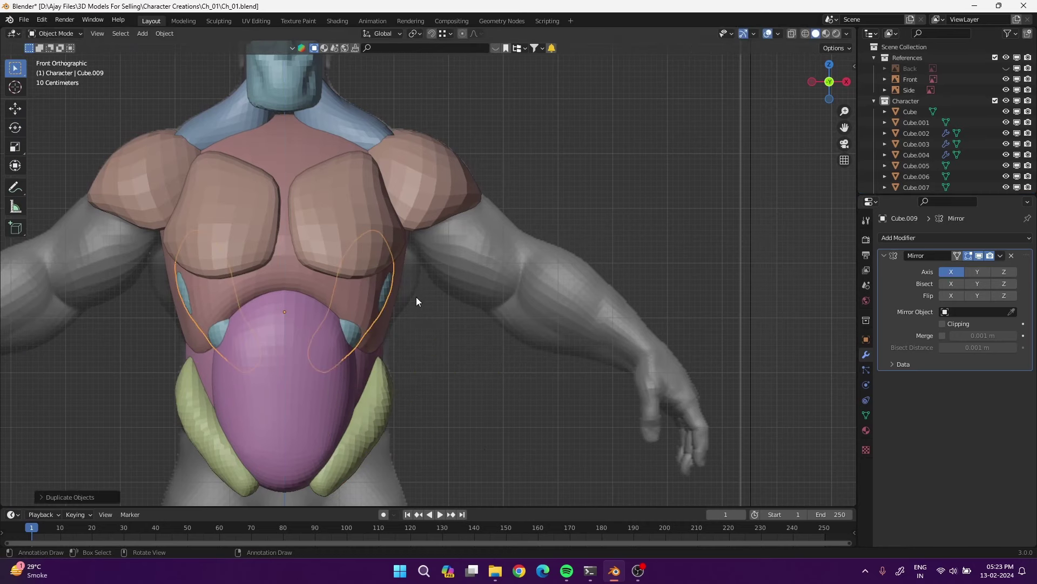
In Edit Mode, move and rotate the copy upright along the back of the ribcage side
key("Tab")
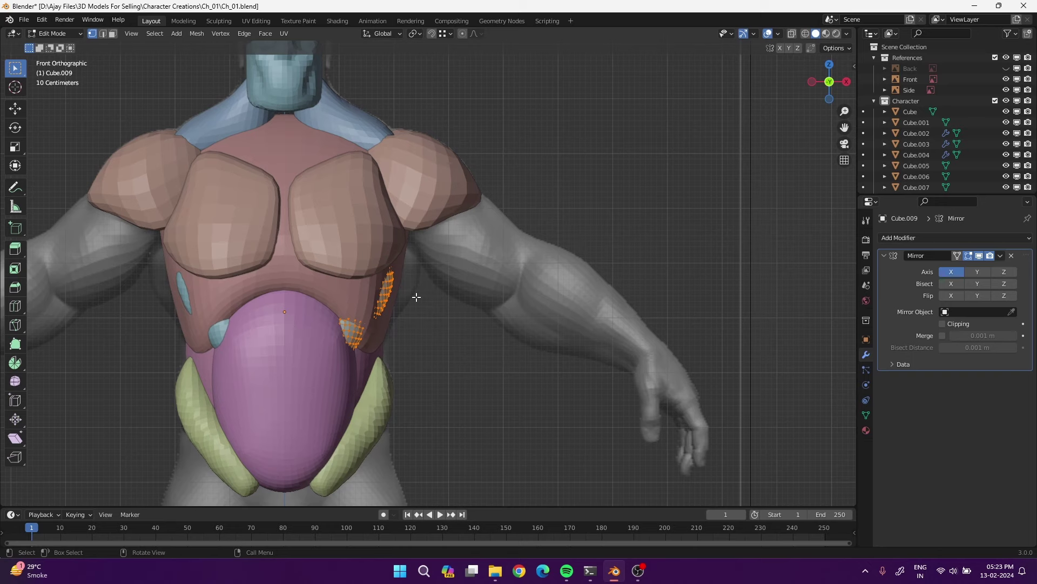
key("g")
left_click(454, 290)
key("KP_3")
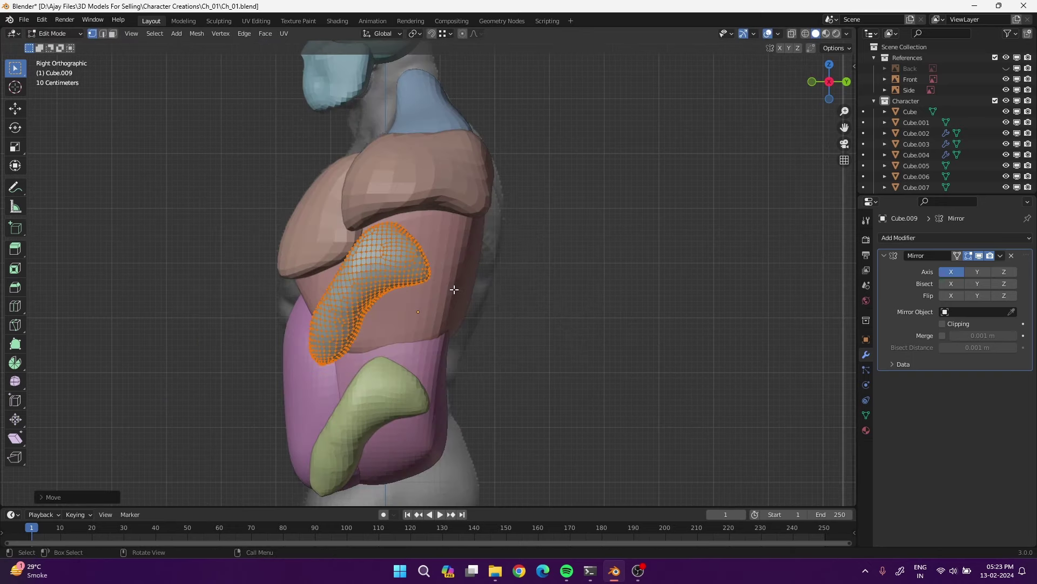
key("r")
left_click(397, 293)
key("g")
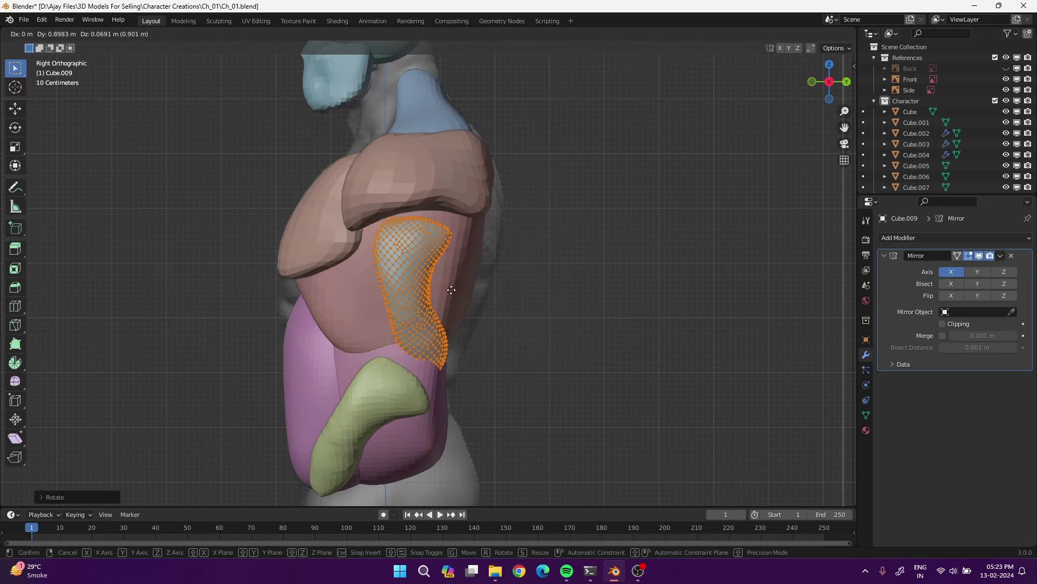
left_click(462, 289)
key("alt+z")
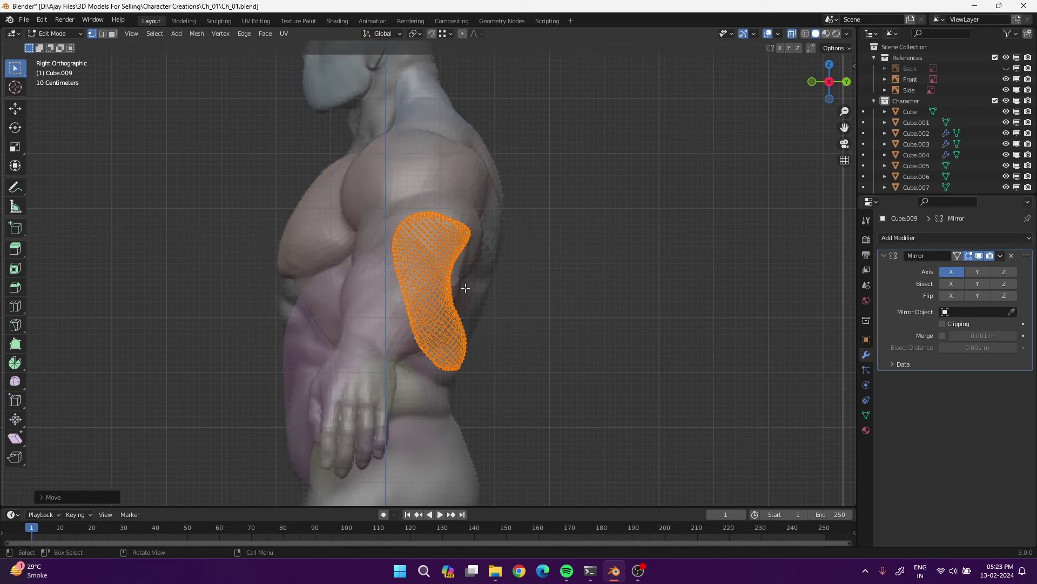
key("ctrl+Tab")
left_click(456, 350)
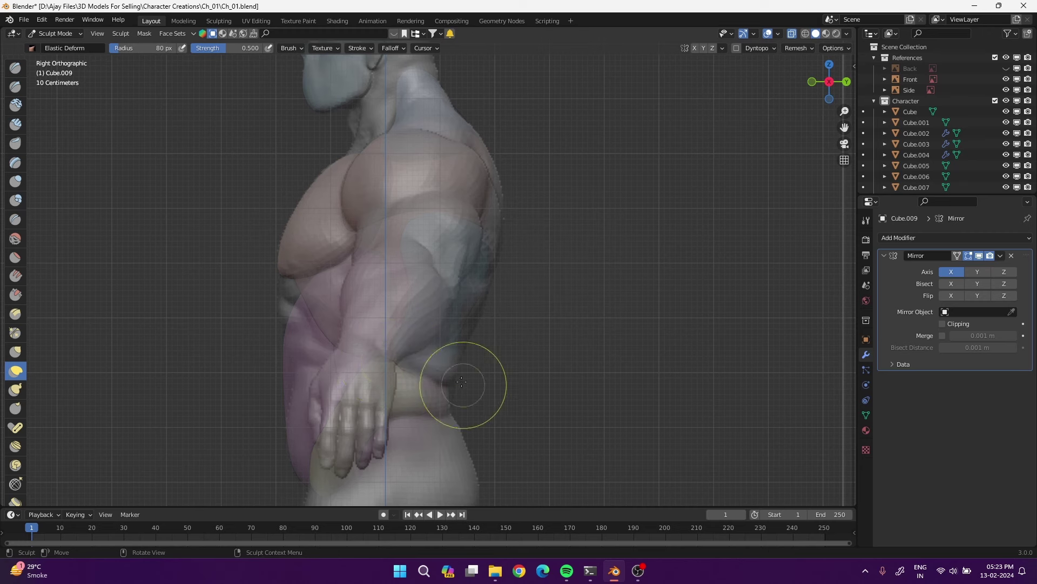
Shape the blue lat piece beneath the arm, adjusting its upper part and lower tip
mouse_move(462, 382)
left_mouse_down()
mouse_move(405, 227)
mouse_move(388, 293)
left_mouse_up()
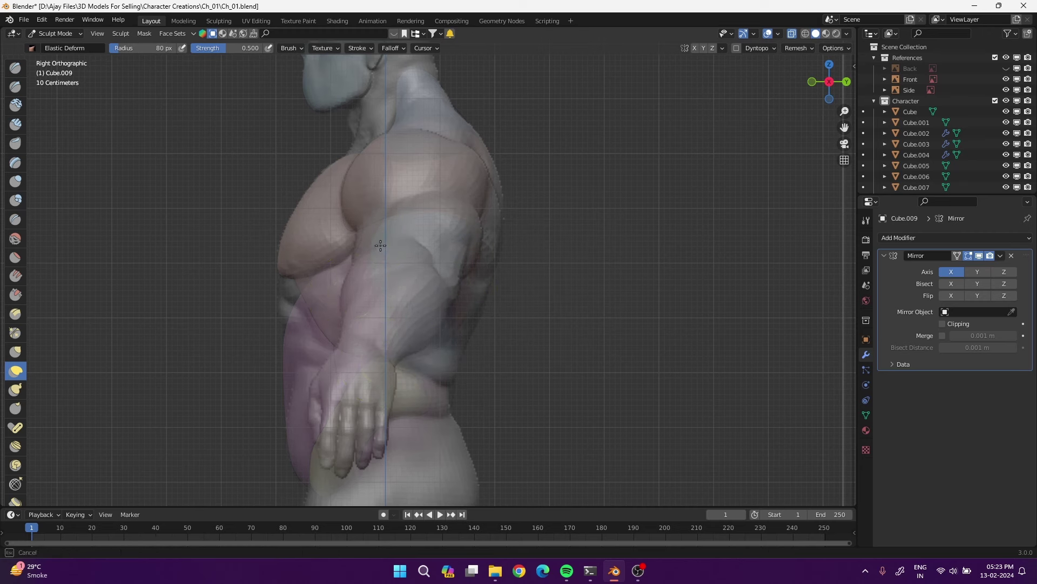
left_click_drag(385, 310, 427, 312)
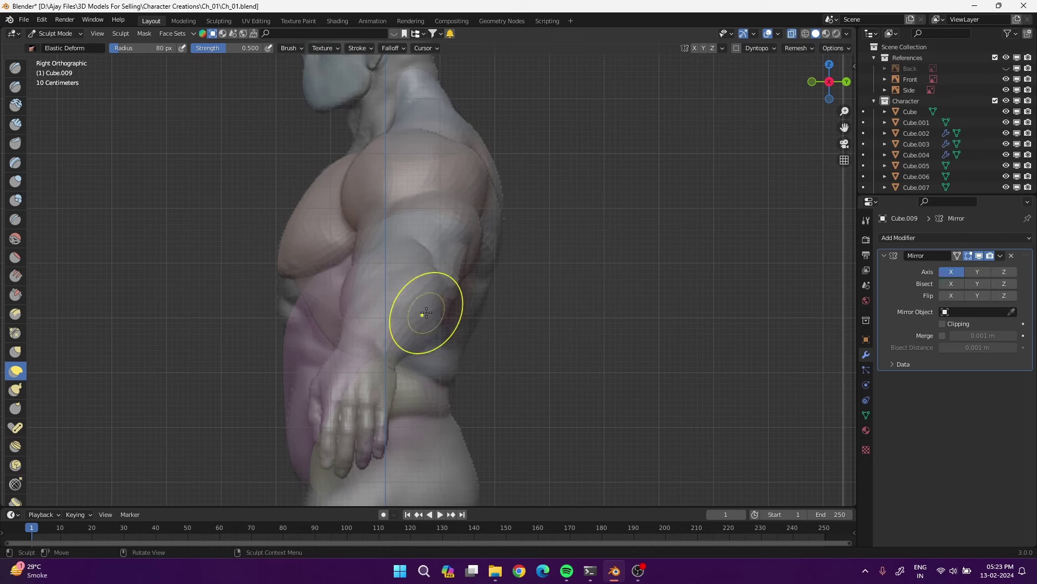
mouse_move(386, 364)
left_mouse_down()
mouse_move(432, 341)
mouse_move(462, 384)
left_mouse_up()
left_click_drag(405, 335, 435, 361)
mouse_move(364, 282)
left_mouse_down()
mouse_move(358, 238)
mouse_move(459, 207)
left_mouse_up()
Widen the lat across the back, then refine it beside the ribcage with a 131 px brush
middle_click_drag(460, 207, 504, 398)
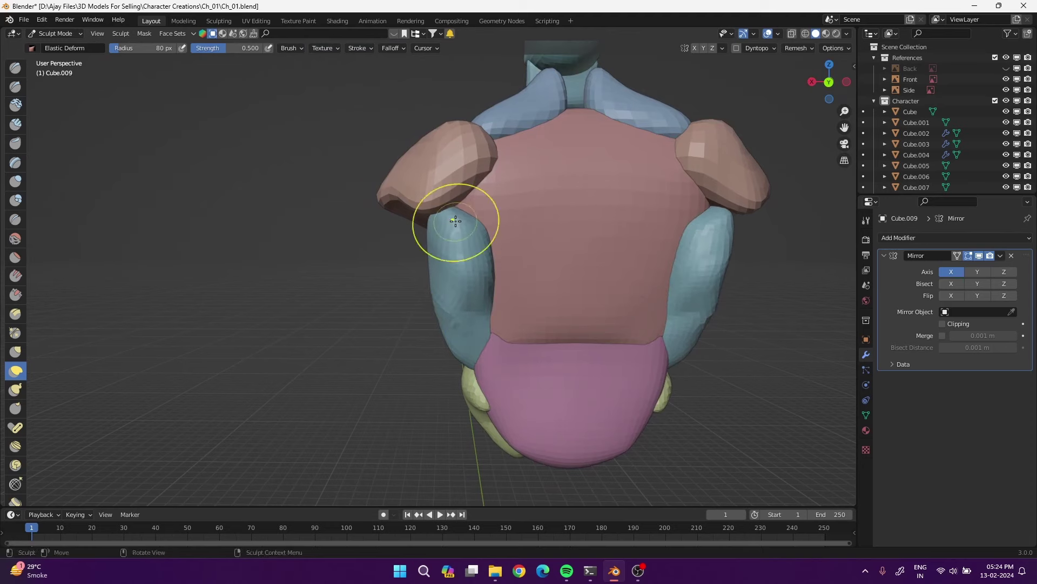
mouse_move(453, 224)
left_mouse_down()
mouse_move(501, 349)
mouse_move(475, 371)
left_mouse_up()
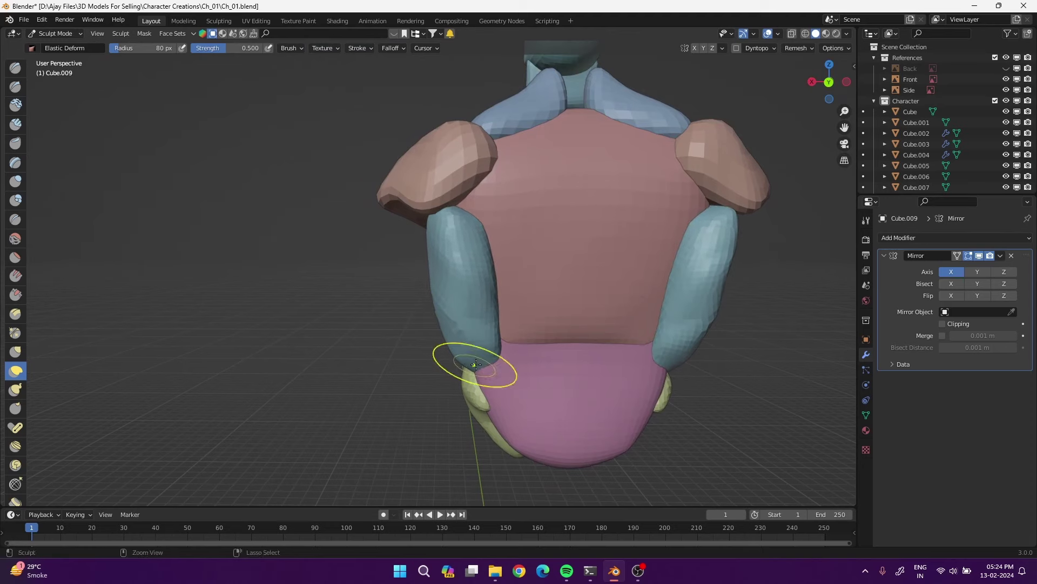
mouse_move(475, 371)
middle_mouse_down()
mouse_move(506, 399)
mouse_move(439, 310)
middle_mouse_up()
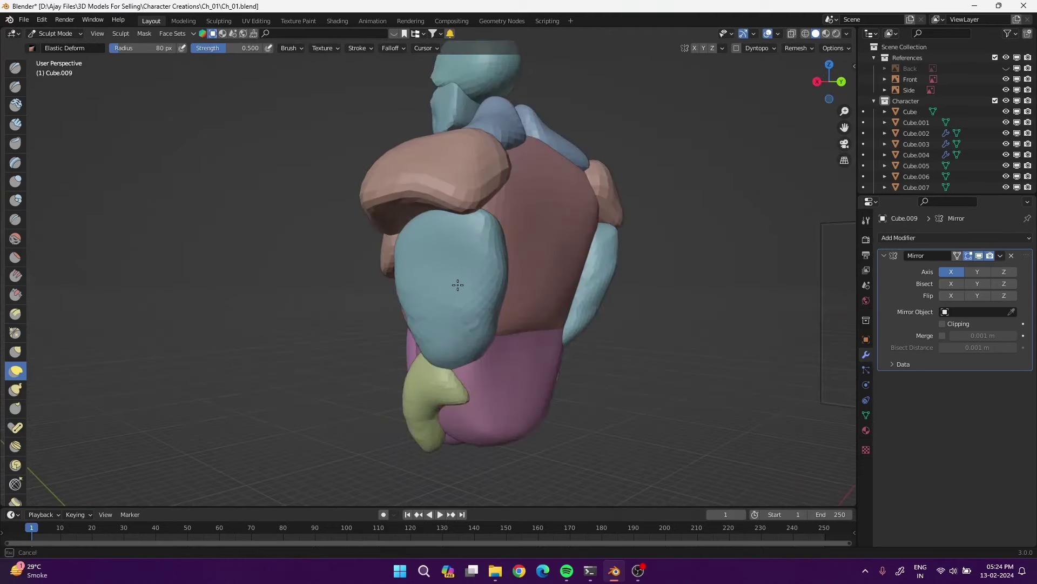
left_click_drag(440, 310, 443, 321)
key("KP_1")
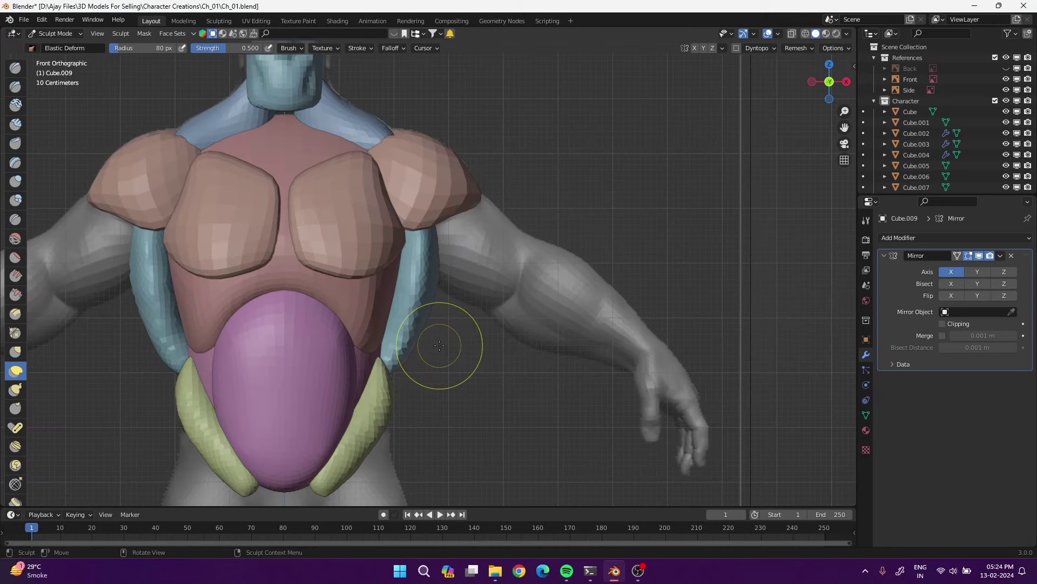
key("alt+z")
mouse_move(402, 354)
left_mouse_down()
mouse_move(384, 339)
mouse_move(417, 301)
mouse_move(417, 256)
mouse_move(420, 285)
left_mouse_up()
key("f")
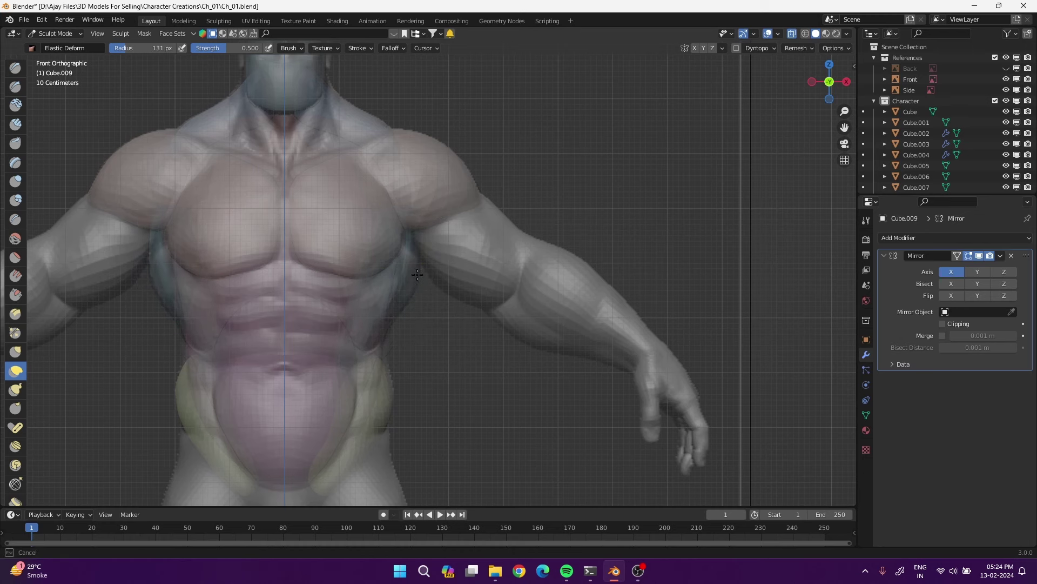
key("alt+z")
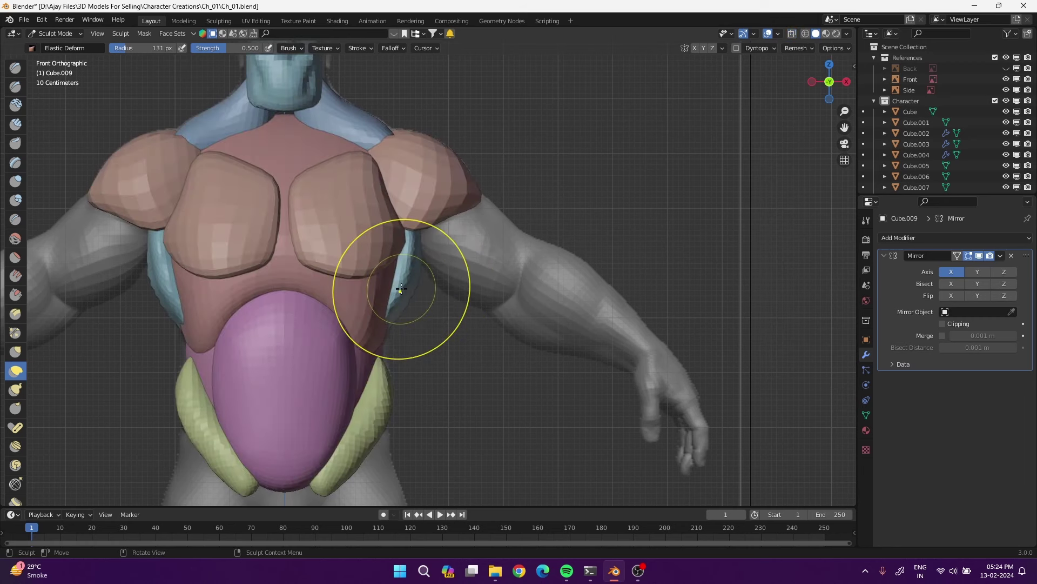
Reshape the lat strip by the armpit with a smaller Elastic Deform brush
key("f")
left_click(407, 274)
left_click_drag(407, 253, 404, 285)
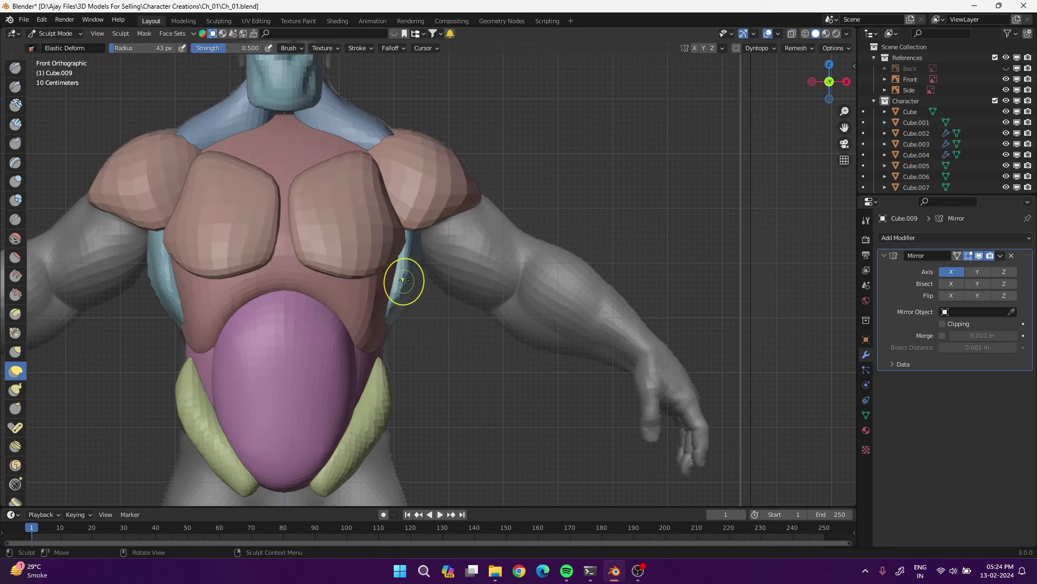
Inflate the left lat piece on the back, orbiting to compare with the side reference
left_click(15, 181)
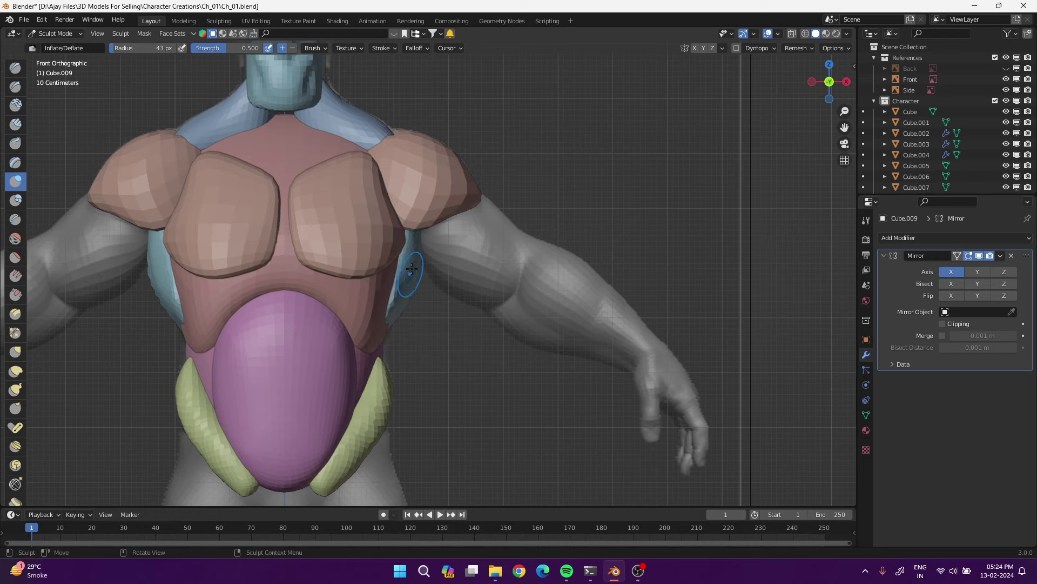
middle_click_drag(407, 290, 415, 341)
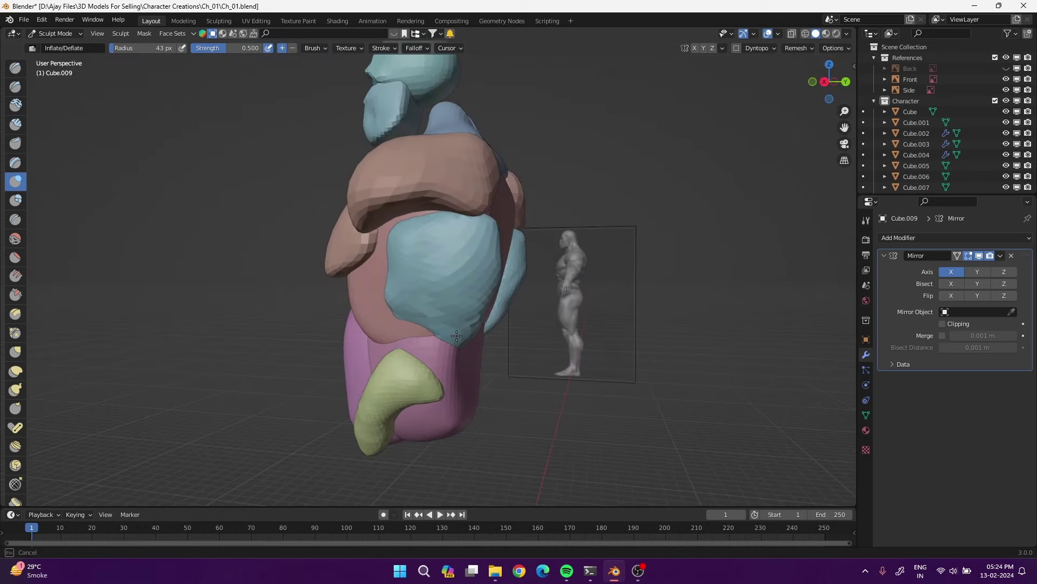
middle_click_drag(456, 335, 479, 309)
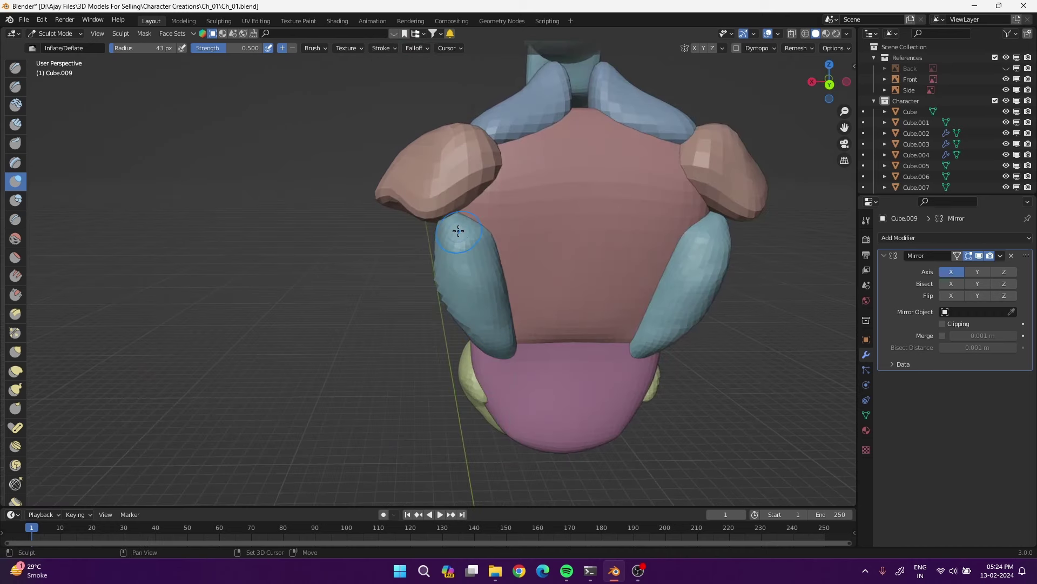
left_click_drag(468, 241, 483, 291)
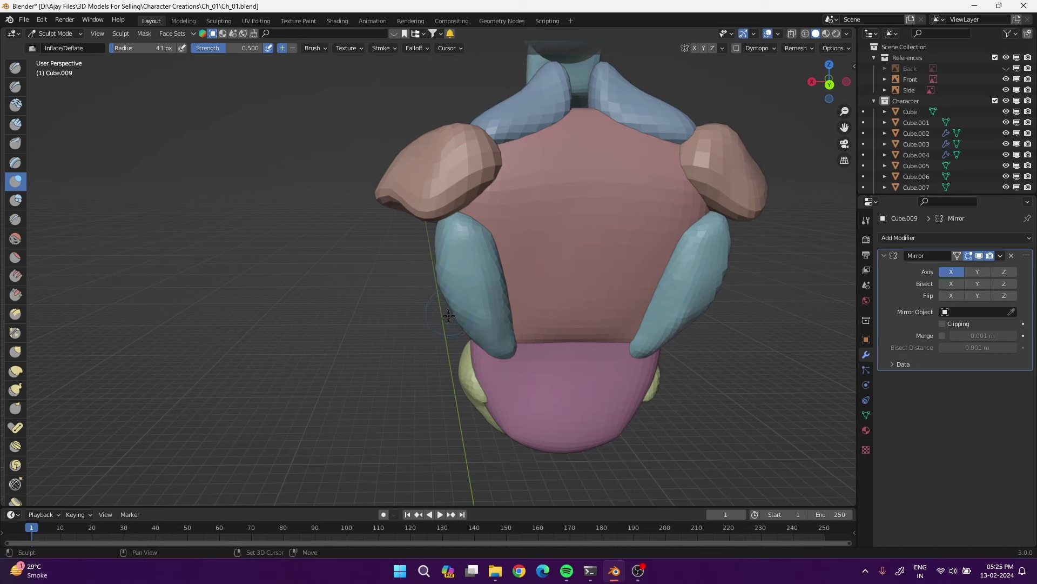
middle_click_drag(449, 316, 496, 314)
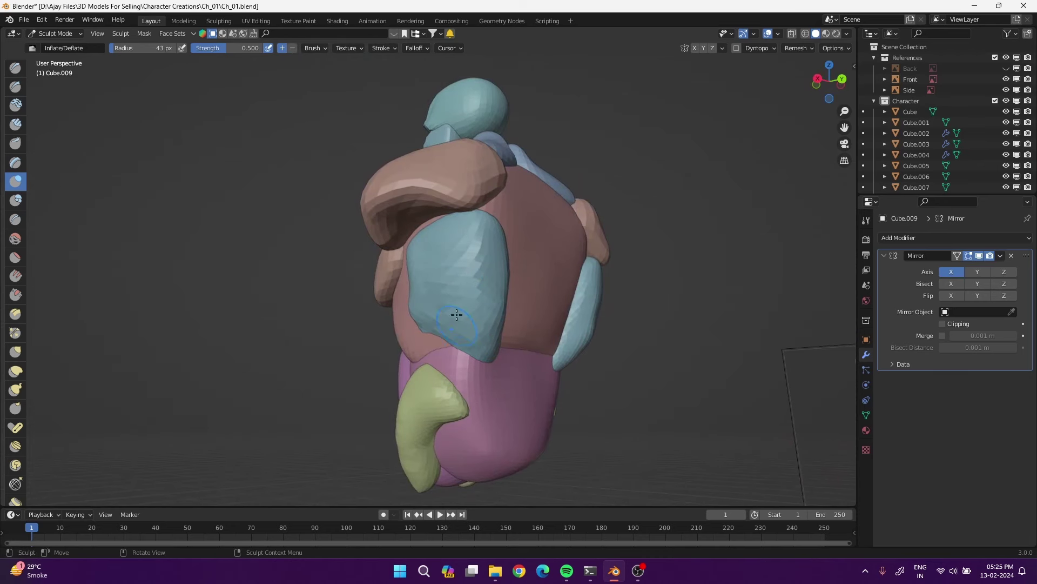
mouse_move(457, 314)
middle_mouse_down()
mouse_move(463, 347)
mouse_move(353, 286)
middle_mouse_up()
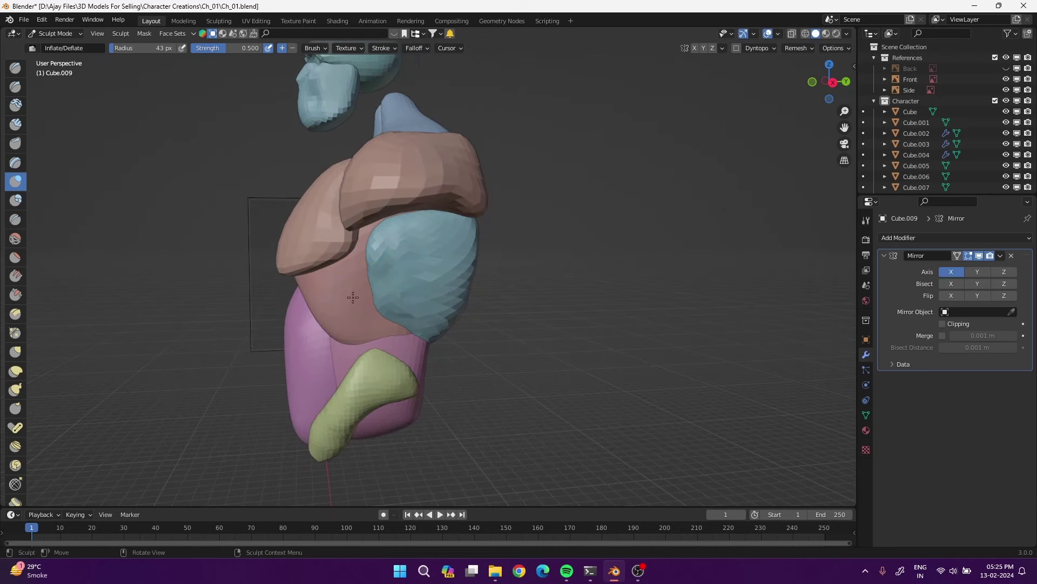
middle_click_drag(353, 298, 377, 229)
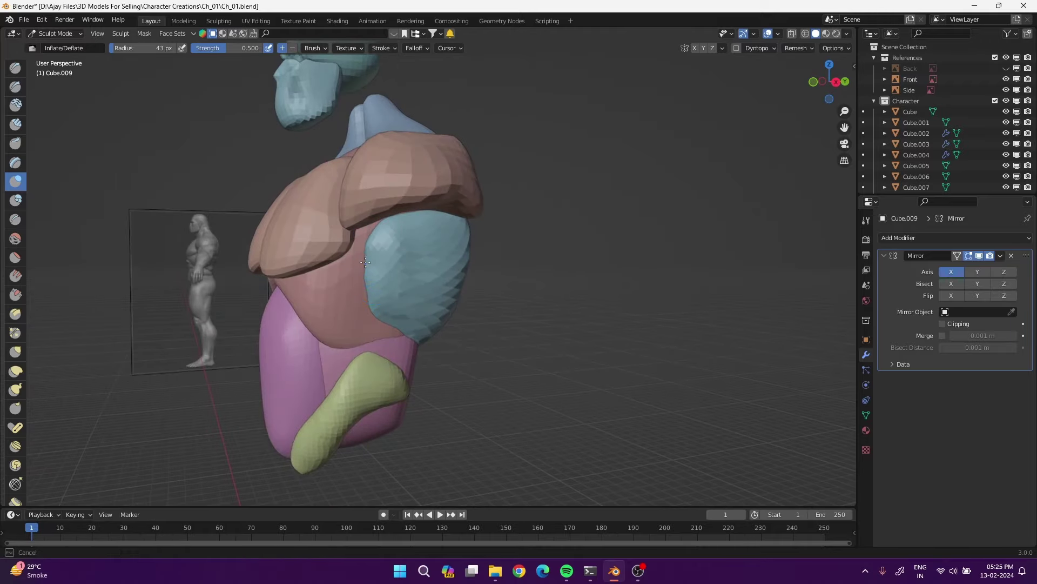
middle_click_drag(394, 248, 401, 324)
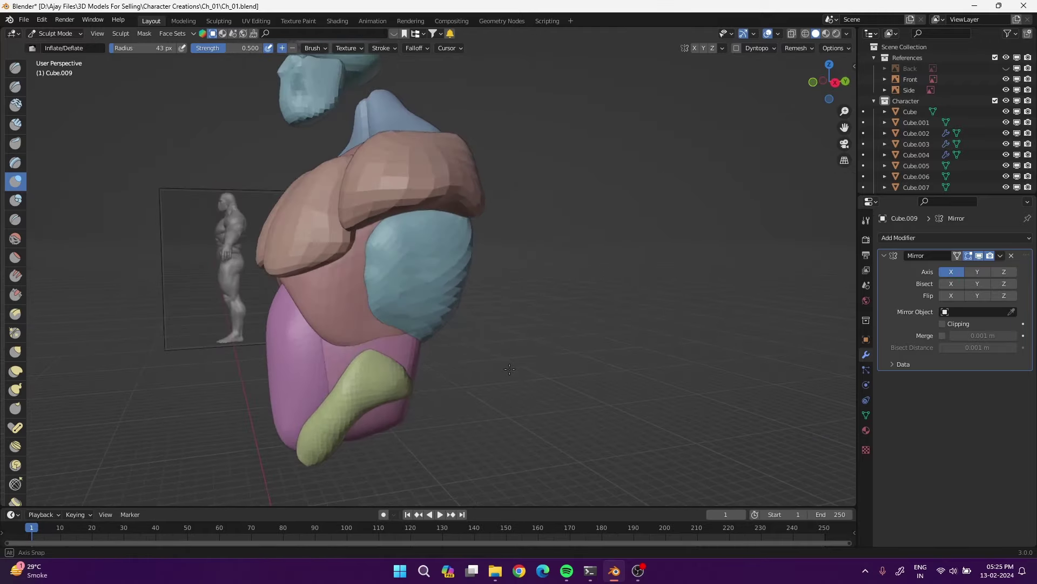
Pull the blue side piece up toward the shoulder with an 82 px Elastic Deform brush
left_click(15, 372)
key("f")
left_click_drag(383, 252, 416, 211)
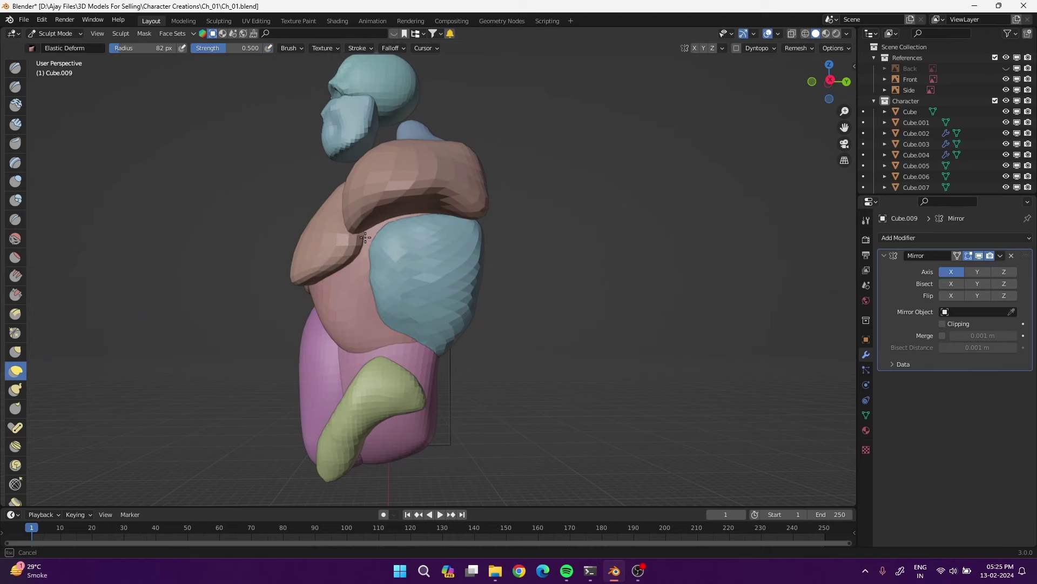
middle_click_drag(415, 210, 378, 248)
scroll(371, 255, "up", 3)
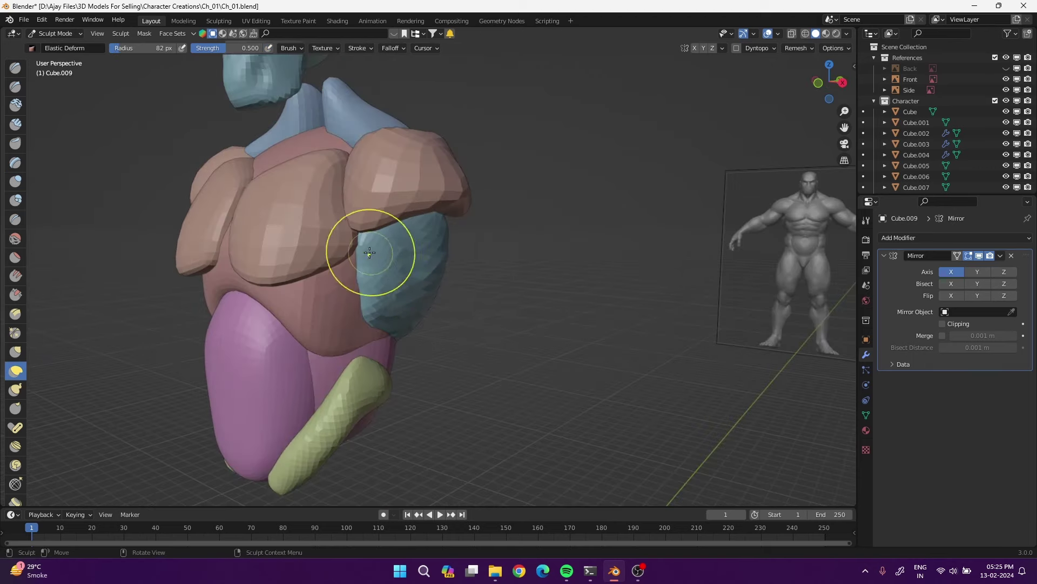
scroll(409, 333, "up", 2)
mouse_move(409, 333)
middle_mouse_down()
mouse_move(521, 359)
mouse_move(513, 356)
mouse_move(526, 337)
middle_mouse_up()
scroll(521, 359, "down", 4)
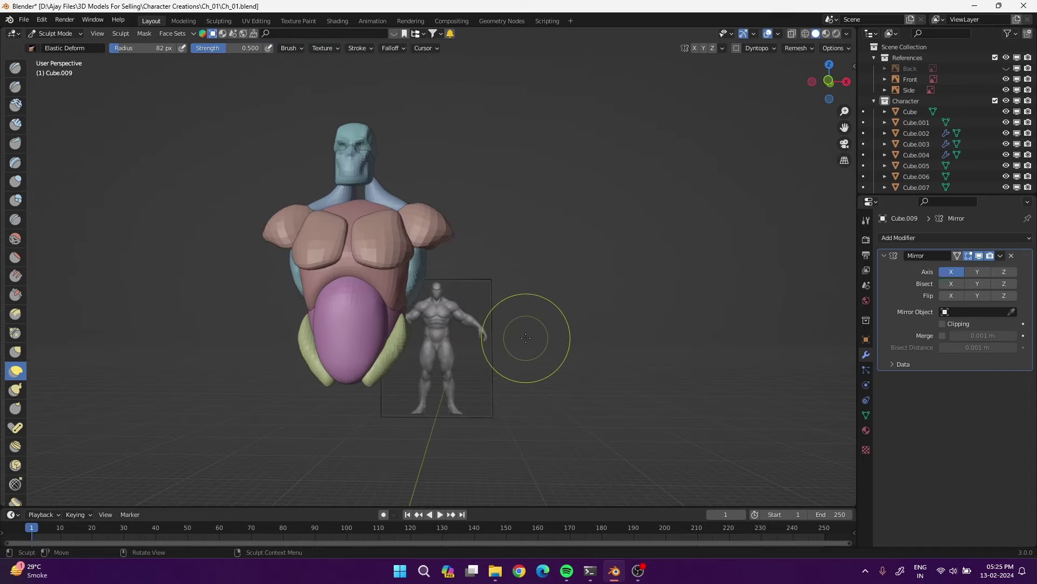
Unhide the Cylinder neck mesh in the outliner and view the torso in Front Orthographic
key("alt+h")
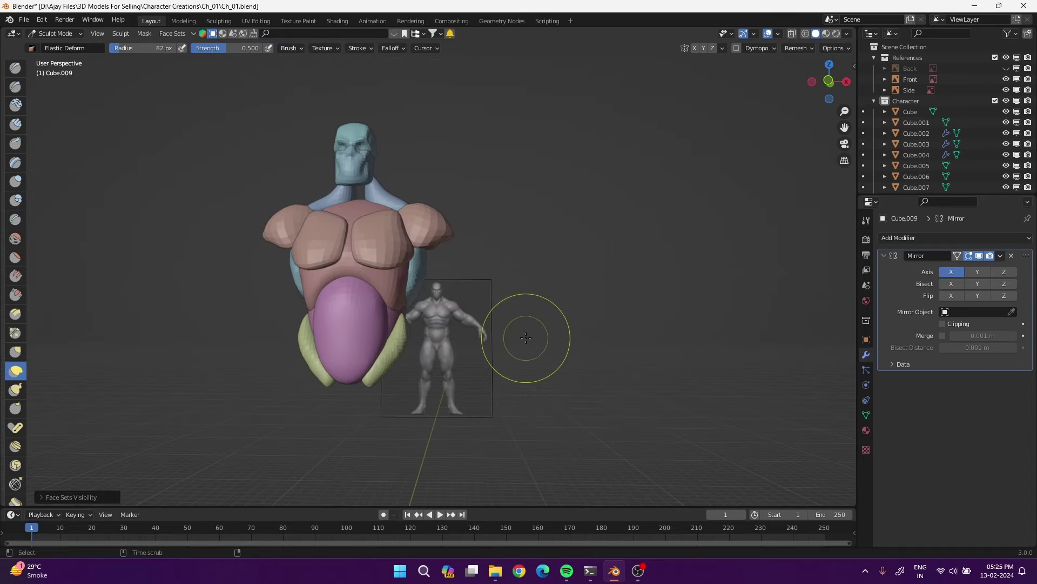
middle_click_drag(528, 336, 538, 324)
scroll(958, 166, "down", 3)
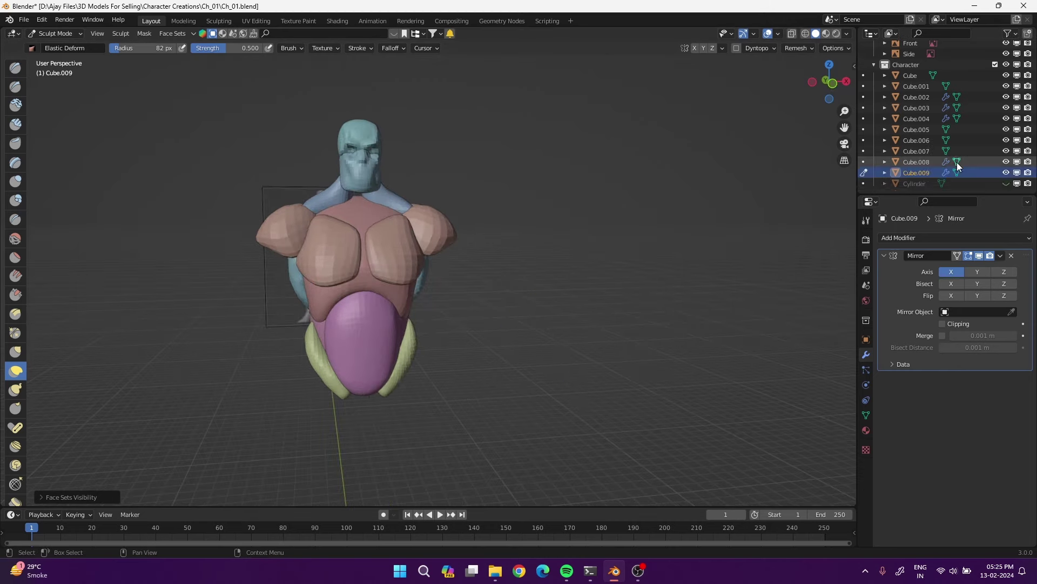
left_click(1007, 184)
middle_click_drag(465, 317, 405, 334)
key("KP_1")
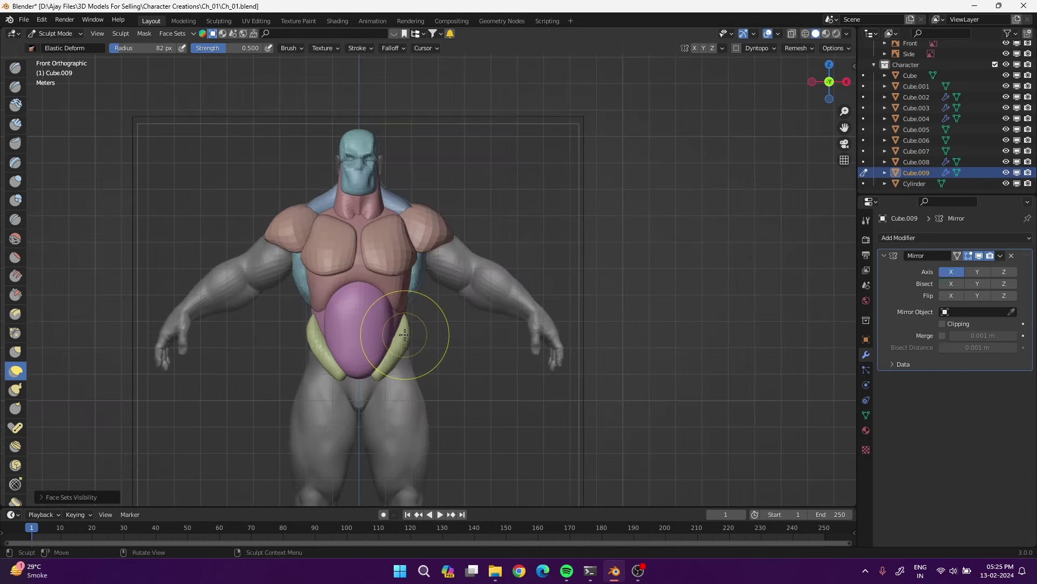
scroll(945, 108, "up", 3)
scroll(390, 337, "up", 2)
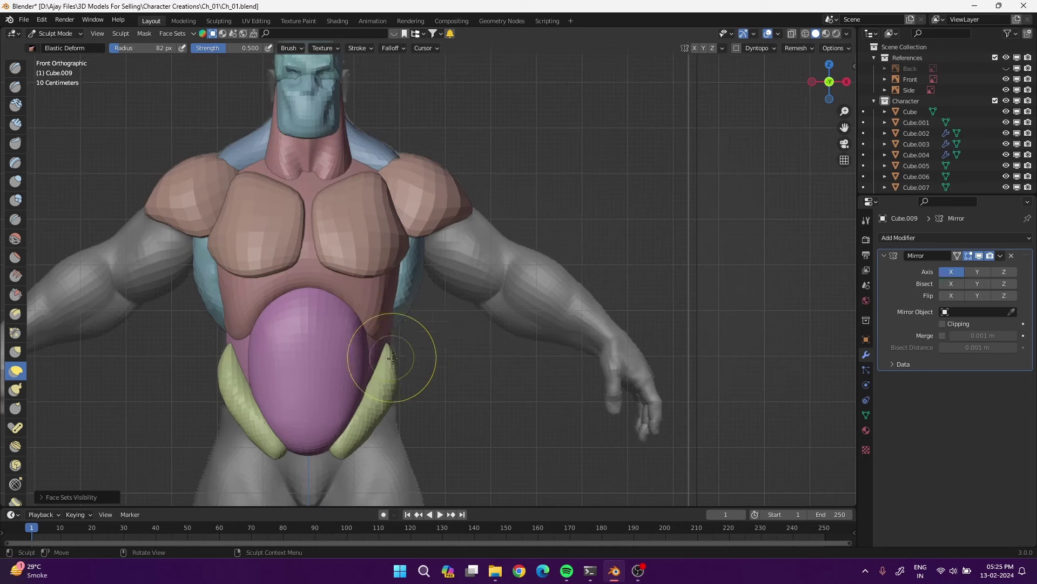
key("ctrl+Tab")
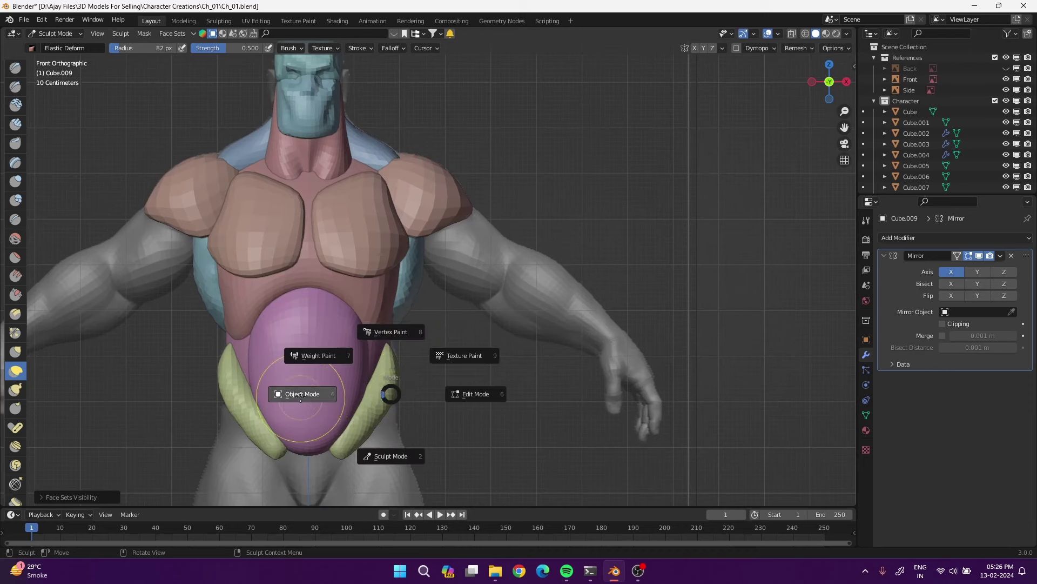
Stretch both green oblique pieces along the belly with a 52 px Elastic Deform brush
left_click(378, 394)
key("ctrl+Tab")
key("2")
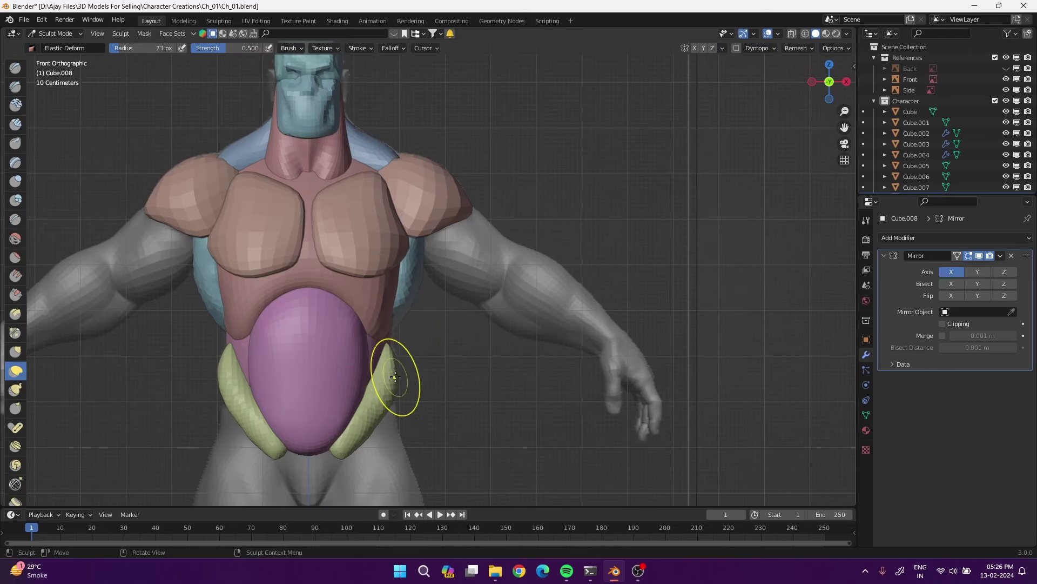
key("f")
left_click(385, 344)
mouse_move(385, 344)
left_mouse_down()
mouse_move(405, 391)
mouse_move(391, 393)
mouse_move(394, 366)
left_mouse_up()
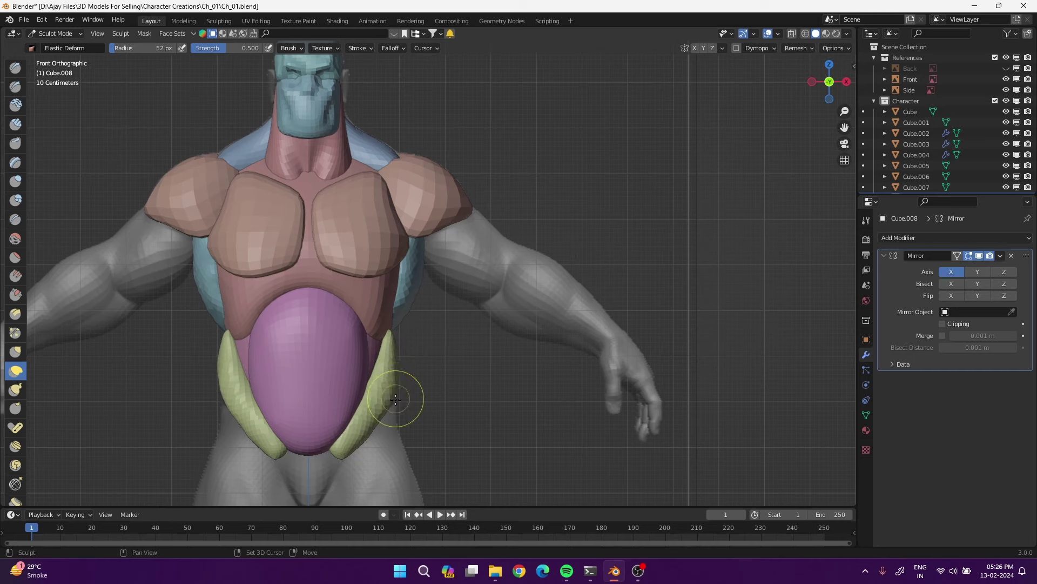
left_click_drag(394, 390, 399, 394)
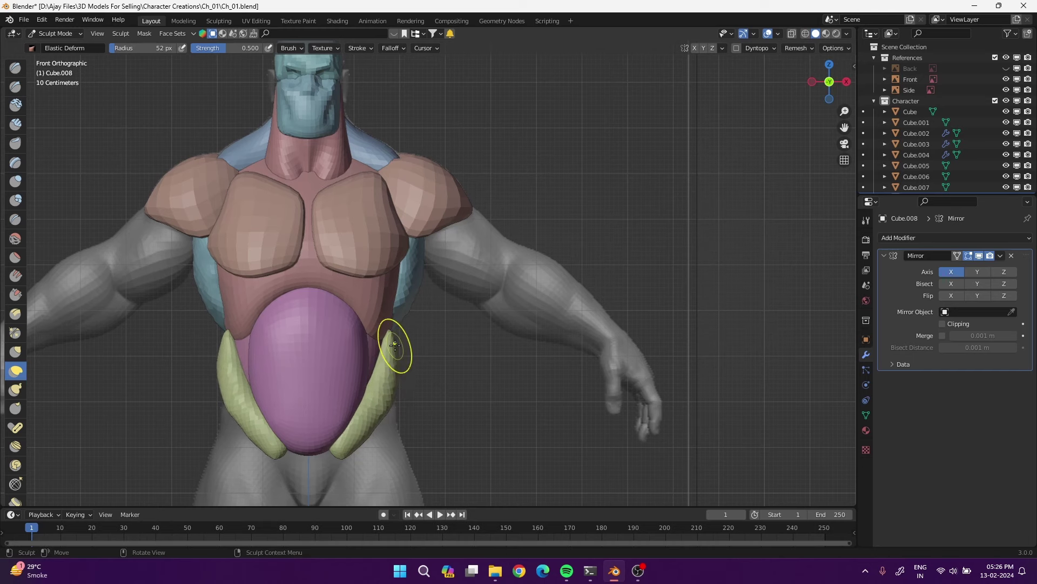
Switch to a straight back view and hide the Front reference image
key("KP_3")
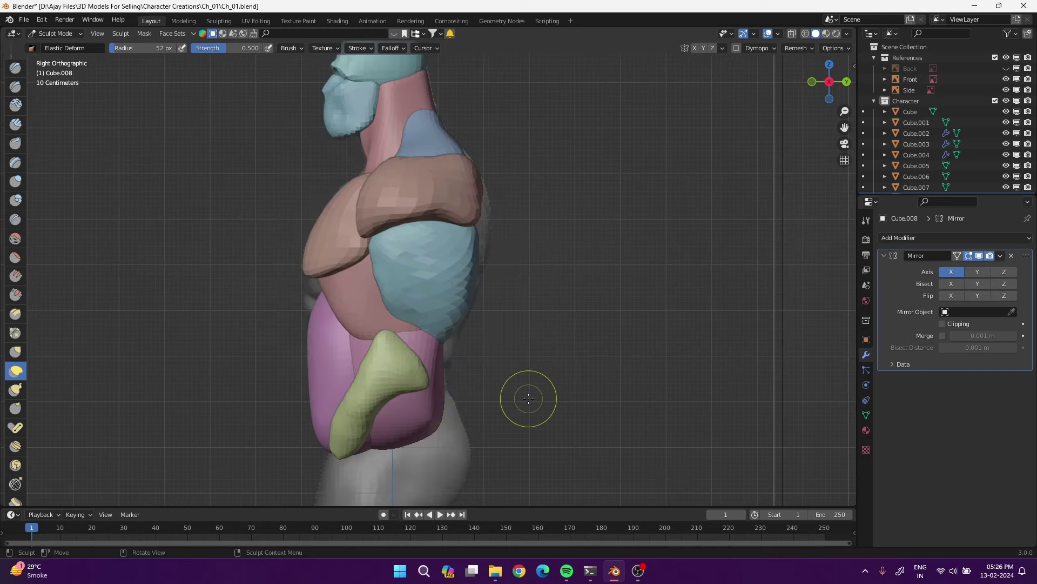
key("ctrl+KP_1")
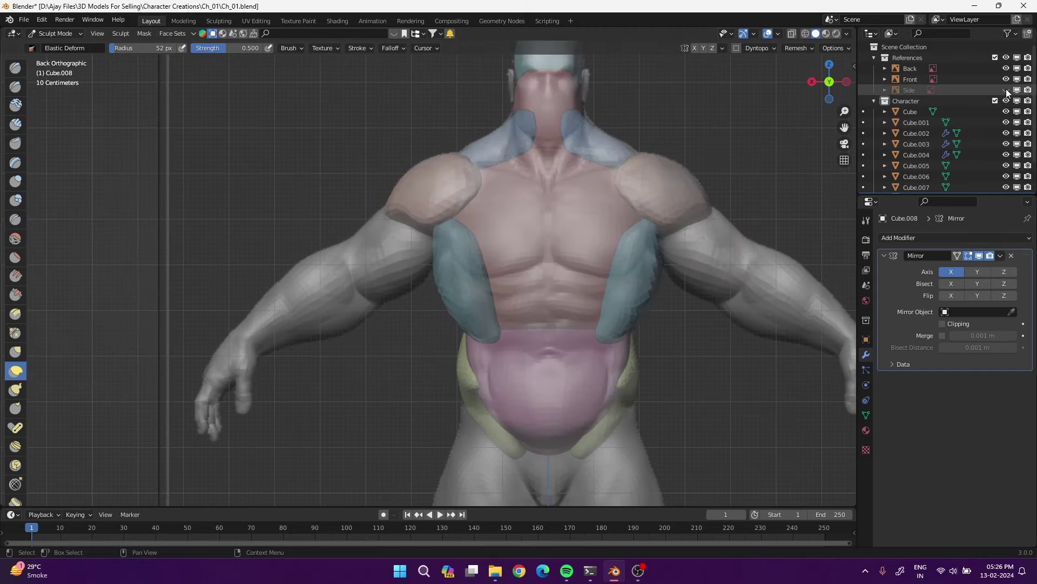
left_click(1006, 79)
key("alt+z")
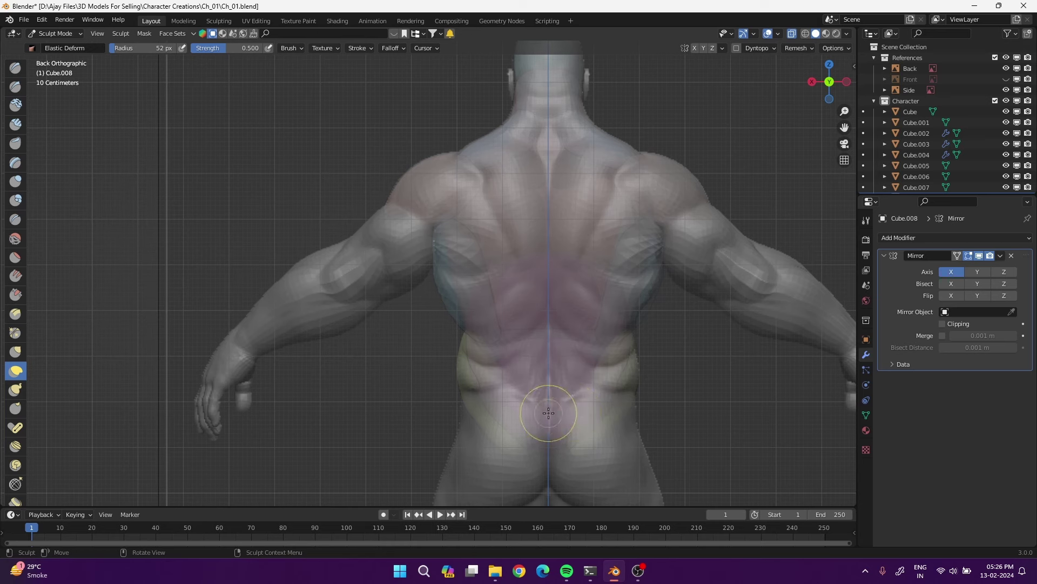
key("alt+z")
key("alt+z")
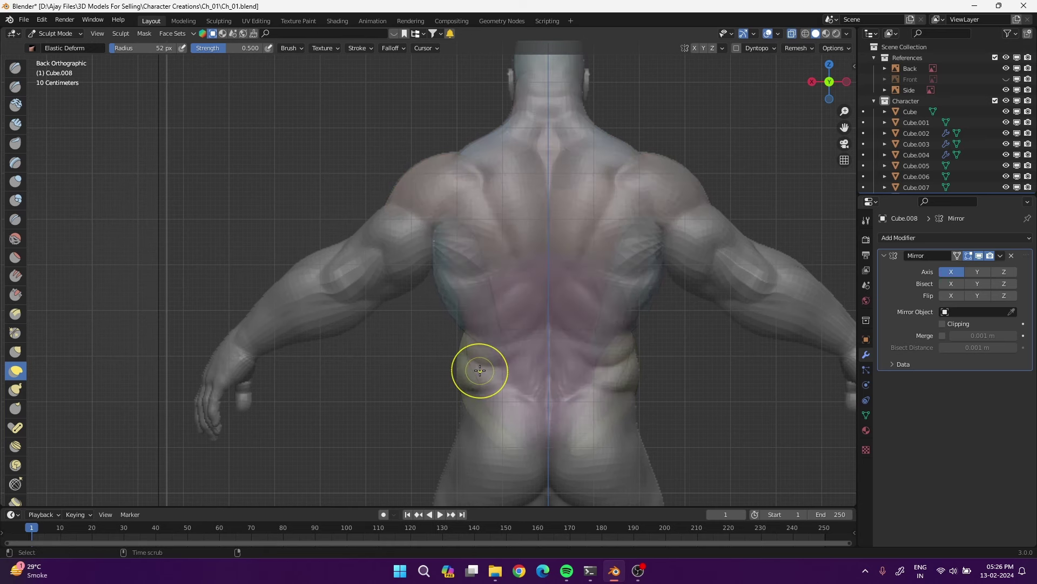
Set the brush to 85 px, return to Object Mode and select the blue lat pieces
key("f")
left_click(448, 296)
key("ctrl+Tab")
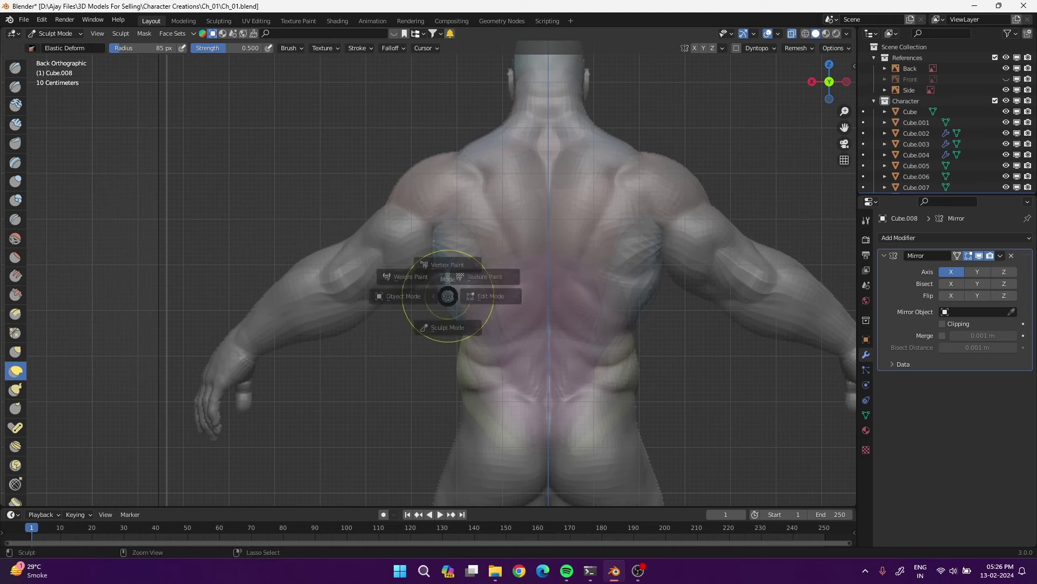
key("4")
left_click(446, 294)
key("ctrl+Tab")
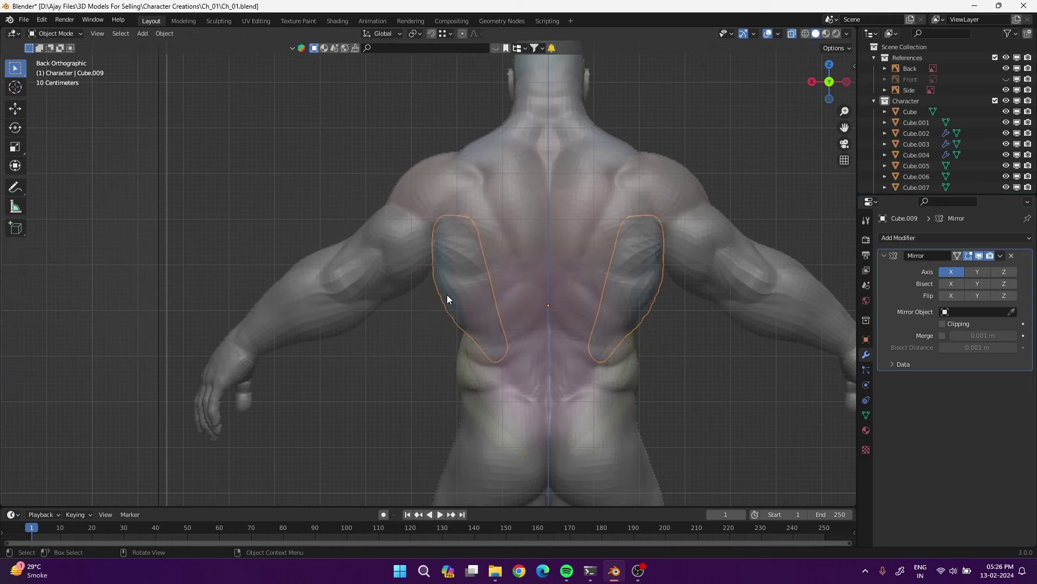
Sculpt the blue lat pieces, pulling them outward across the back
key("ctrl+Tab")
key("Escape")
key("ctrl+Tab")
left_click(441, 404)
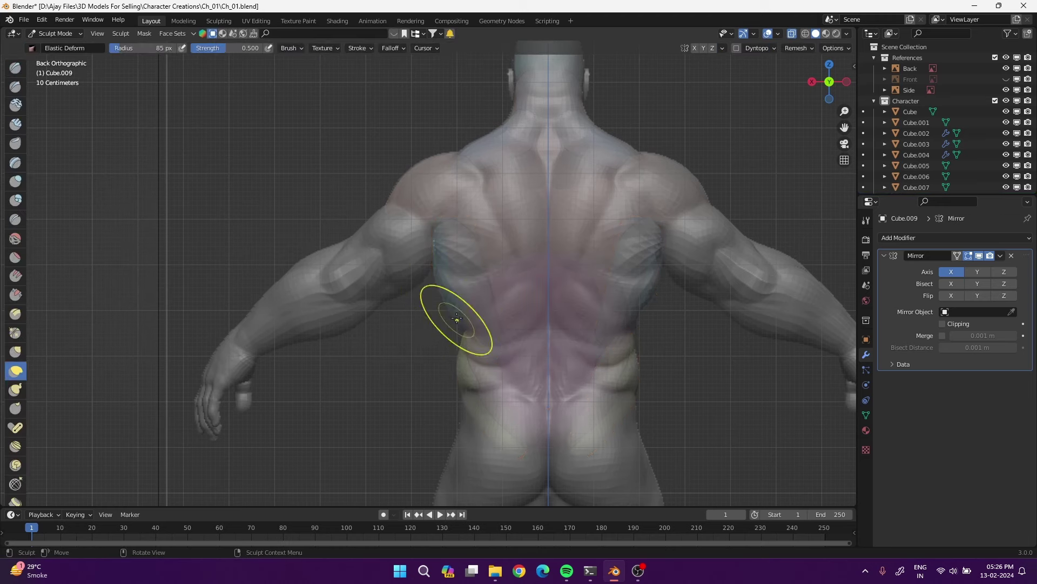
left_click_drag(492, 346, 489, 344)
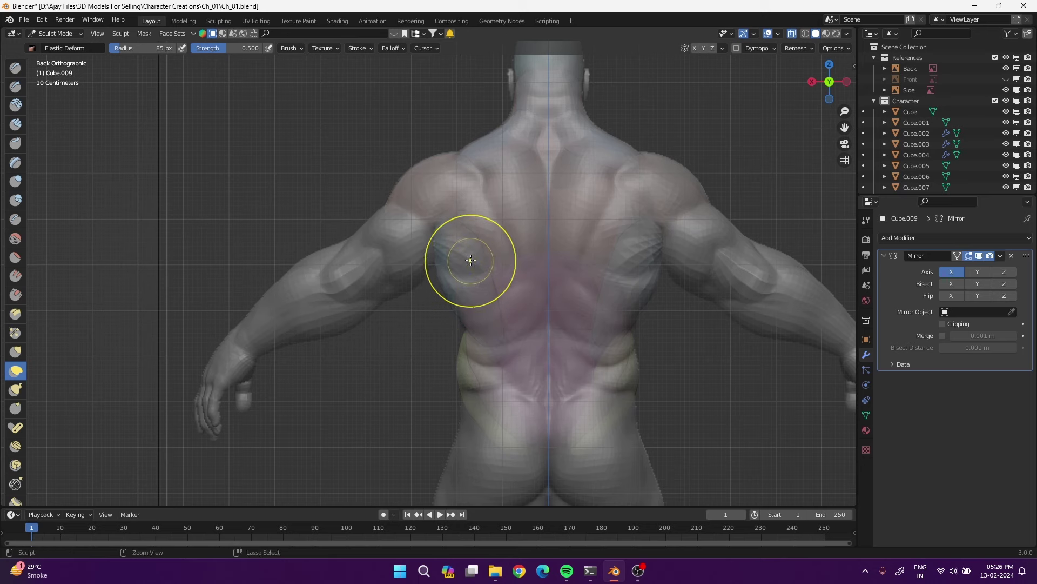
Inflate the lat piece with Inflate/Deflate while the back mesh is temporarily hidden
left_click(16, 183)
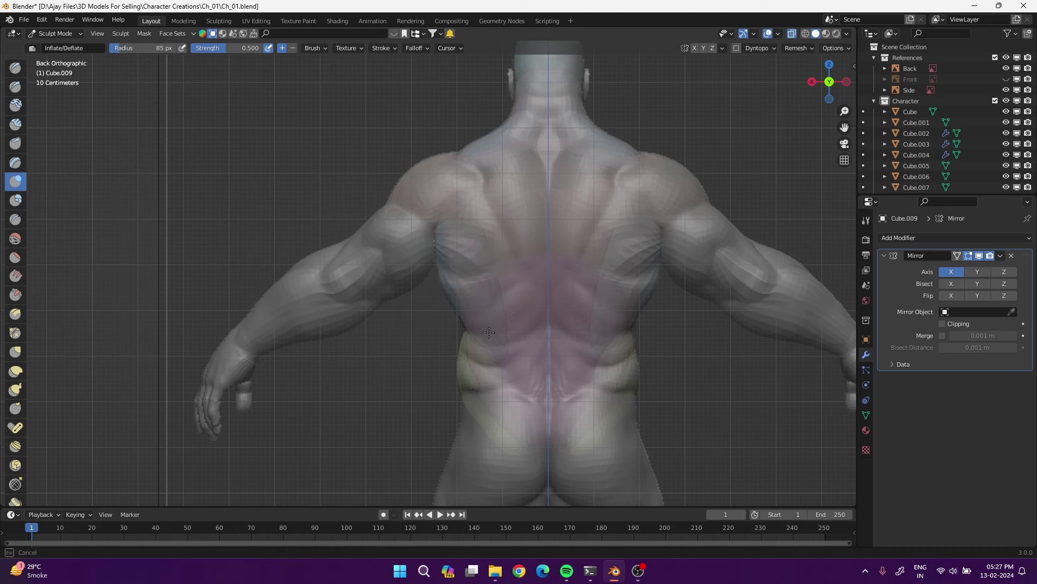
key("alt+a")
key("shift+h")
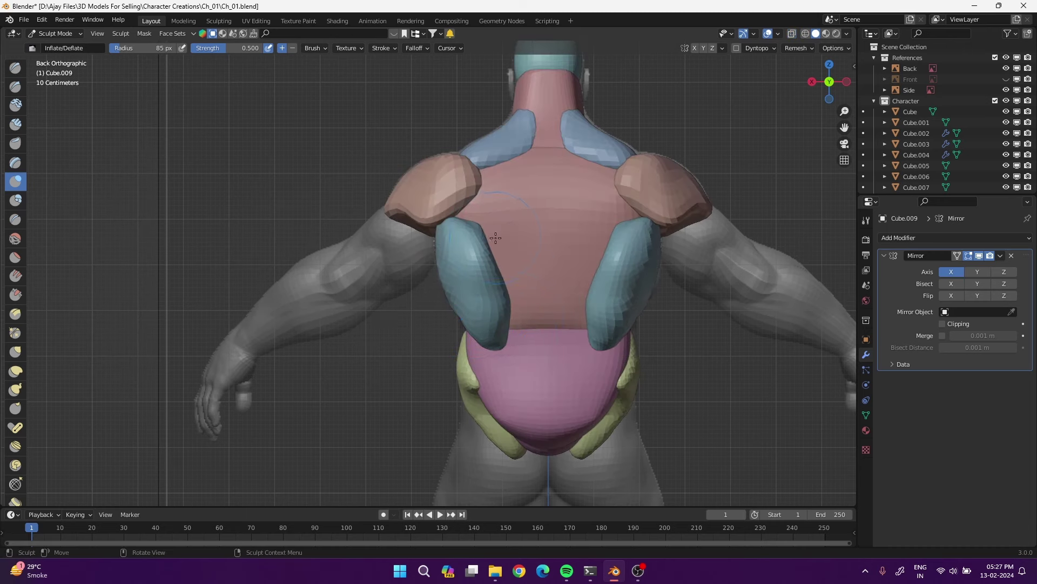
left_click_drag(495, 238, 503, 290)
key("alt+h")
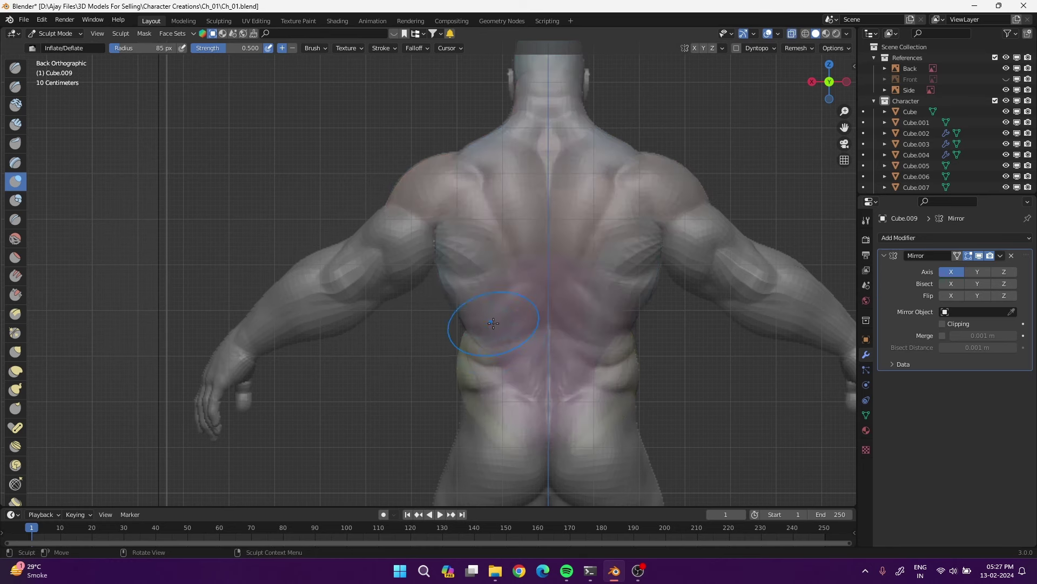
Pull the lower lat area toward the waist with Elastic Deform, then return to Object Mode
left_click(16, 371)
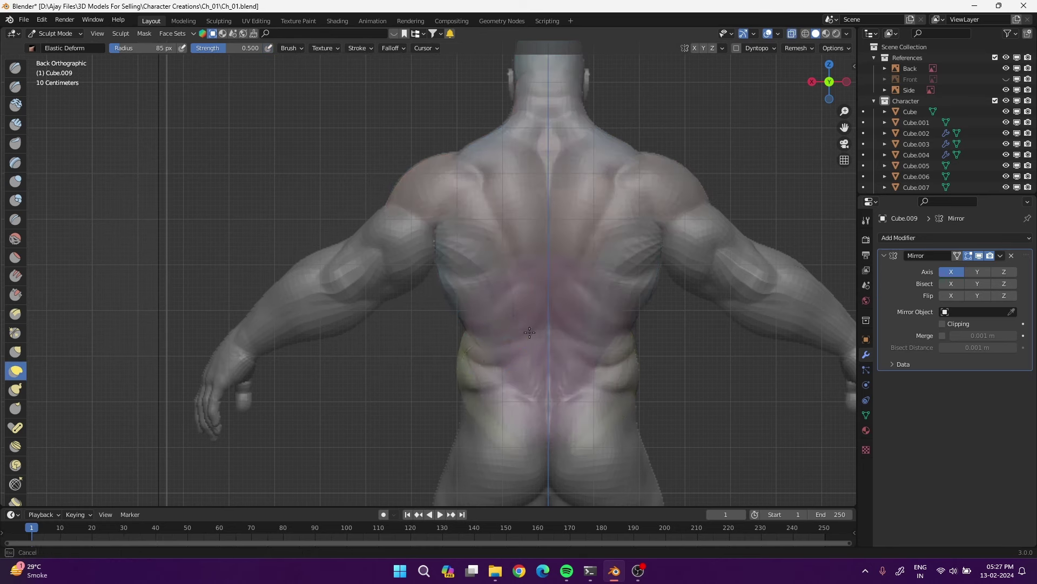
mouse_move(514, 335)
left_mouse_down()
mouse_move(509, 324)
mouse_move(531, 306)
left_mouse_up()
left_click_drag(594, 274, 474, 331)
mouse_move(509, 356)
left_mouse_down()
mouse_move(479, 362)
mouse_move(530, 323)
mouse_move(538, 337)
left_mouse_up()
key("w")
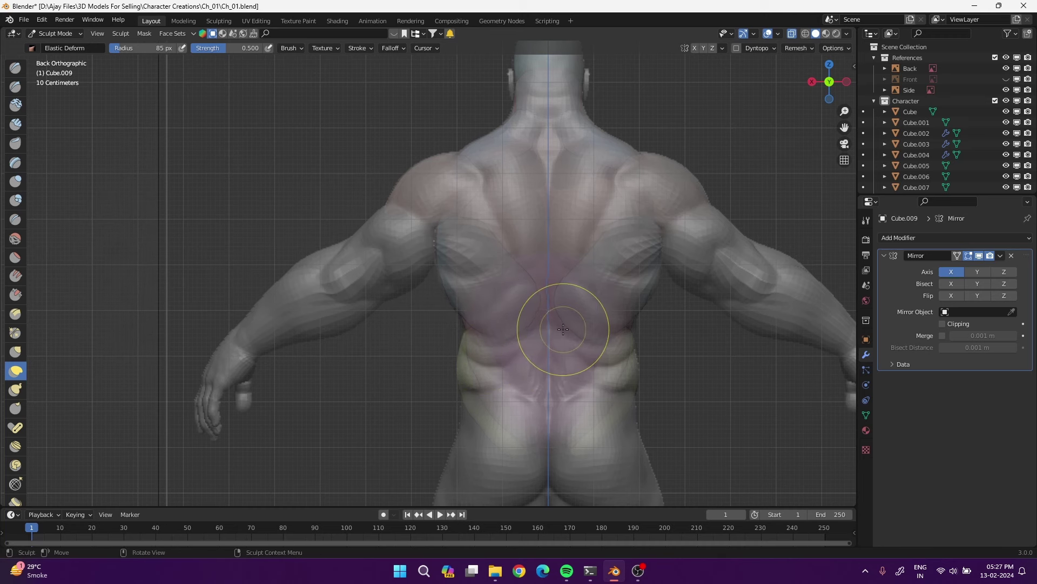
key("ctrl+Tab")
left_click(526, 346)
Hide the three lower-back pieces and the pink upper-back piece, then enable X-ray
key("KP_Divide")
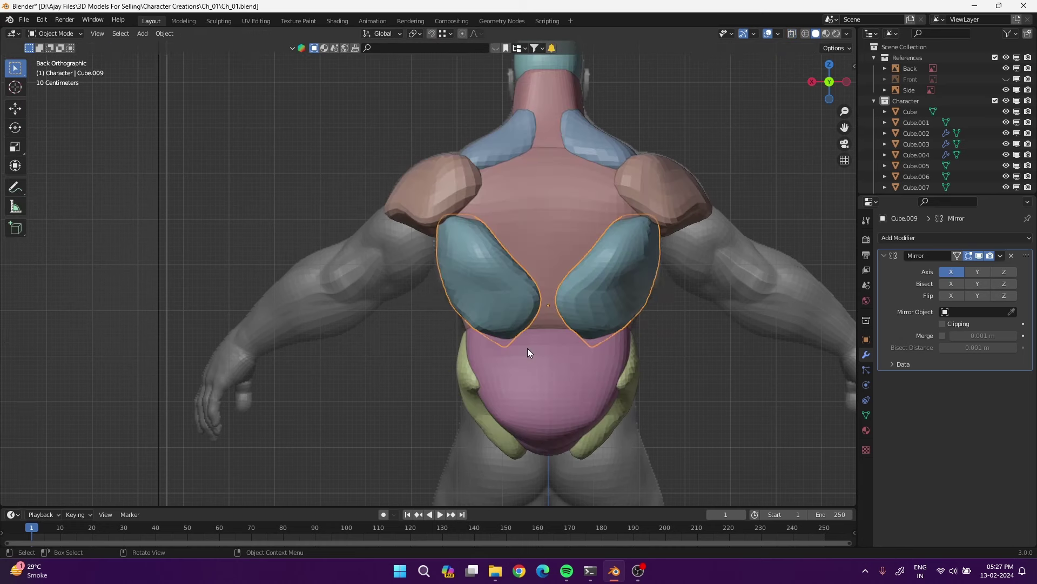
left_click(534, 370)
key("h")
left_click(547, 329)
key("h")
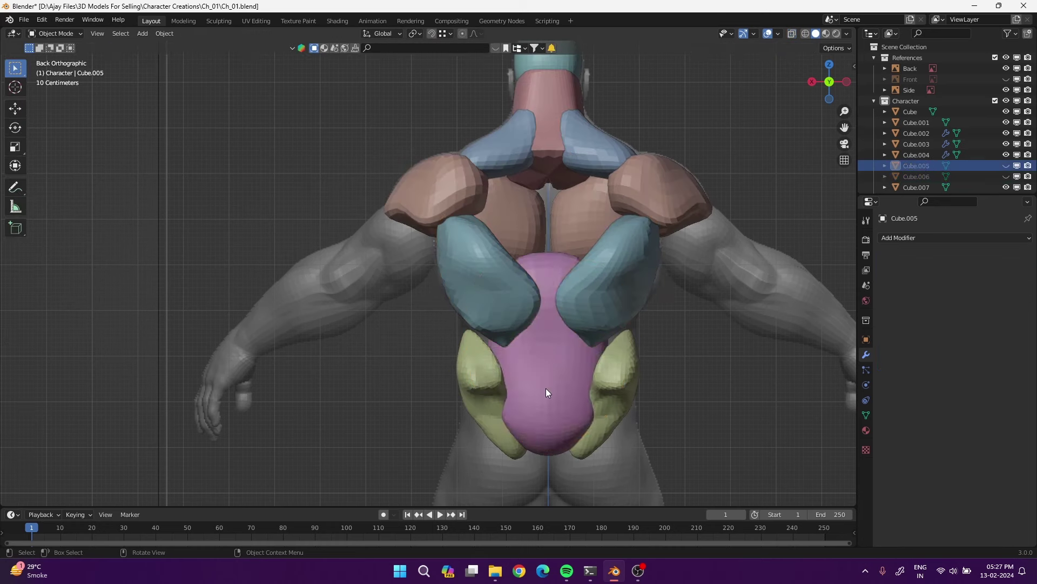
left_click(545, 388)
key("h")
left_click(523, 244)
key("h")
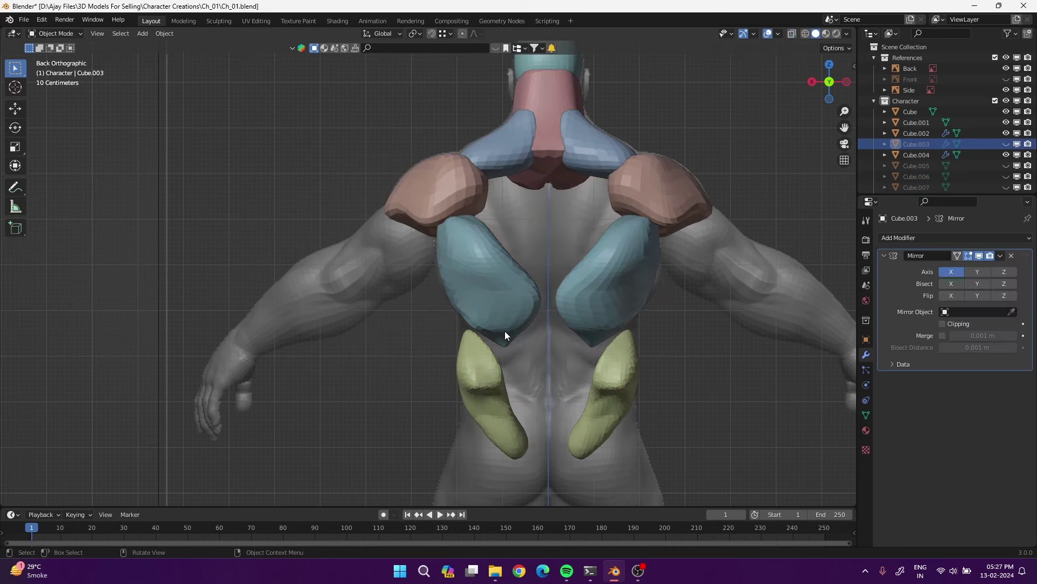
key("alt+z")
Sculpt the blue lat pieces, nudging their shape and inspecting them up close
left_click(495, 307)
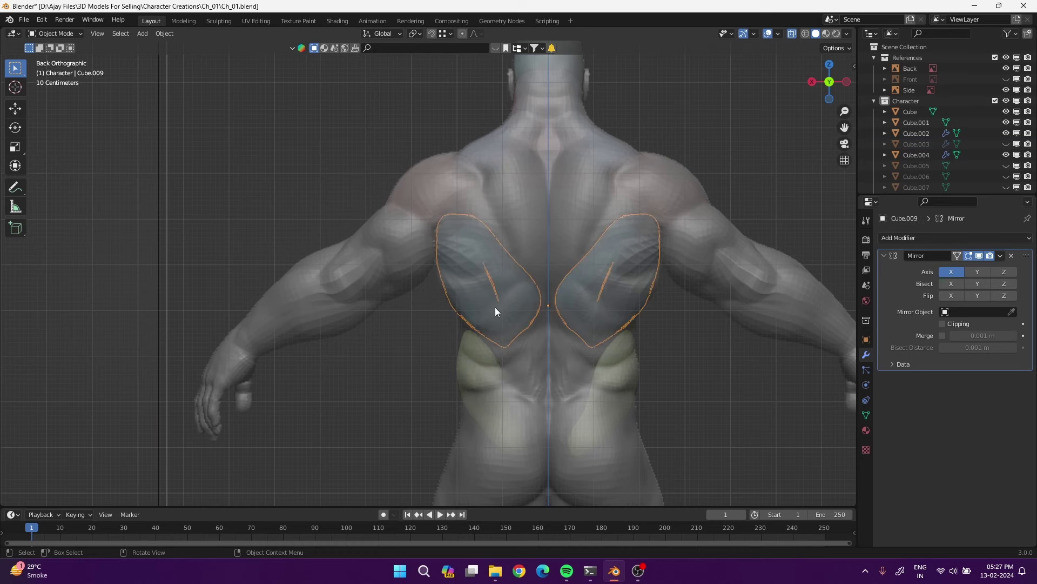
key("ctrl+Tab")
left_click(500, 365)
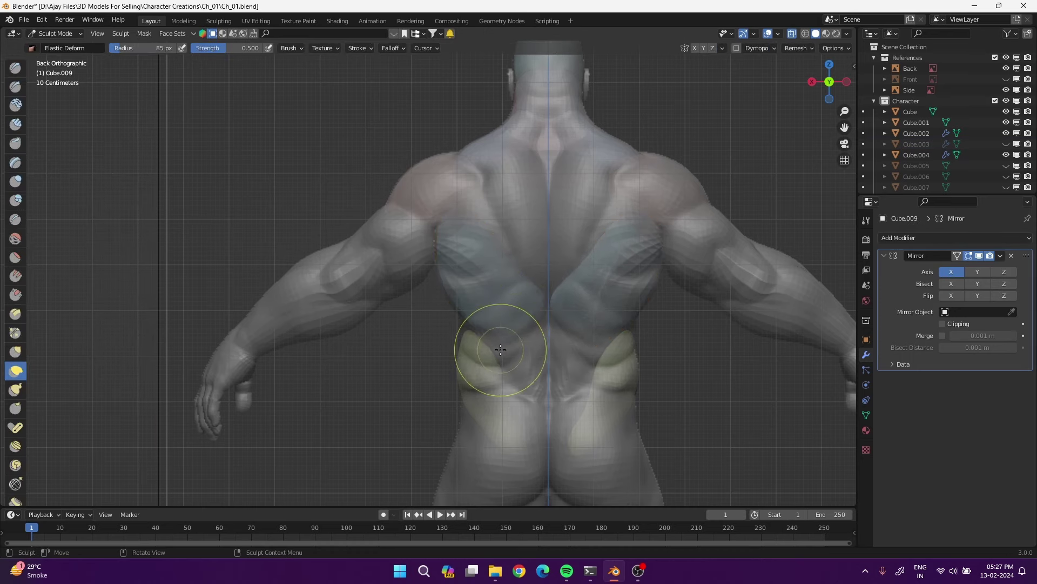
left_click_drag(500, 335, 496, 340, "shift")
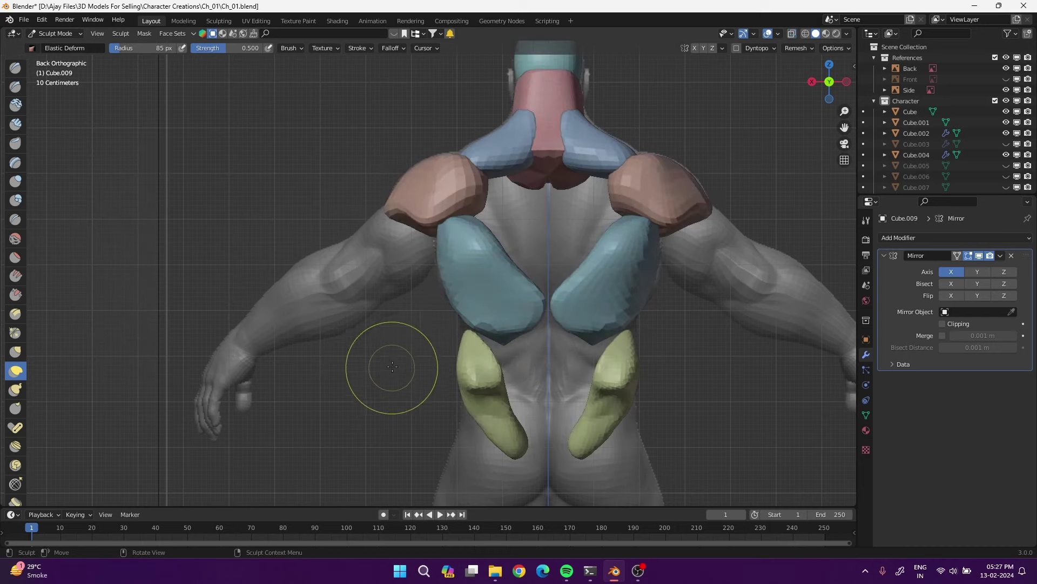
middle_click_drag(394, 363, 295, 297)
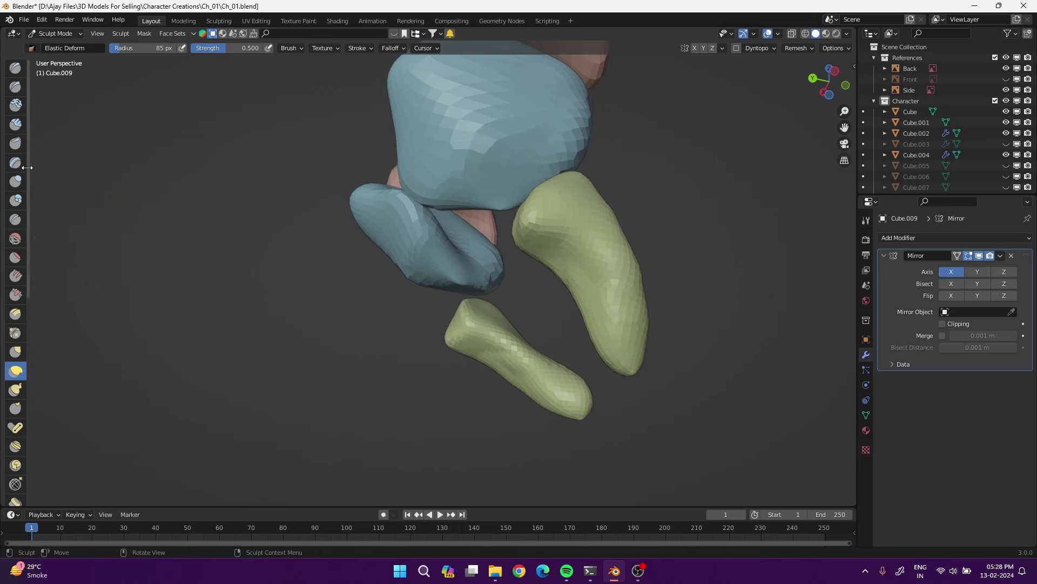
left_click(15, 181)
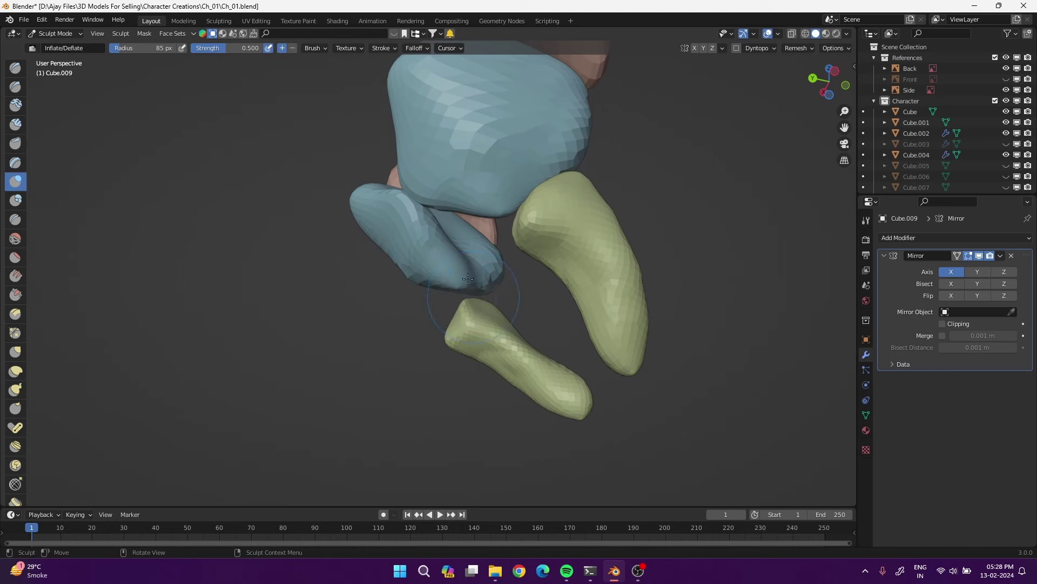
mouse_move(371, 297)
middle_mouse_down()
mouse_move(498, 293)
mouse_move(480, 246)
mouse_move(516, 335)
middle_mouse_up()
In X-ray back view, pull the lat block and its upper edge to match the back reference
key("alt+z")
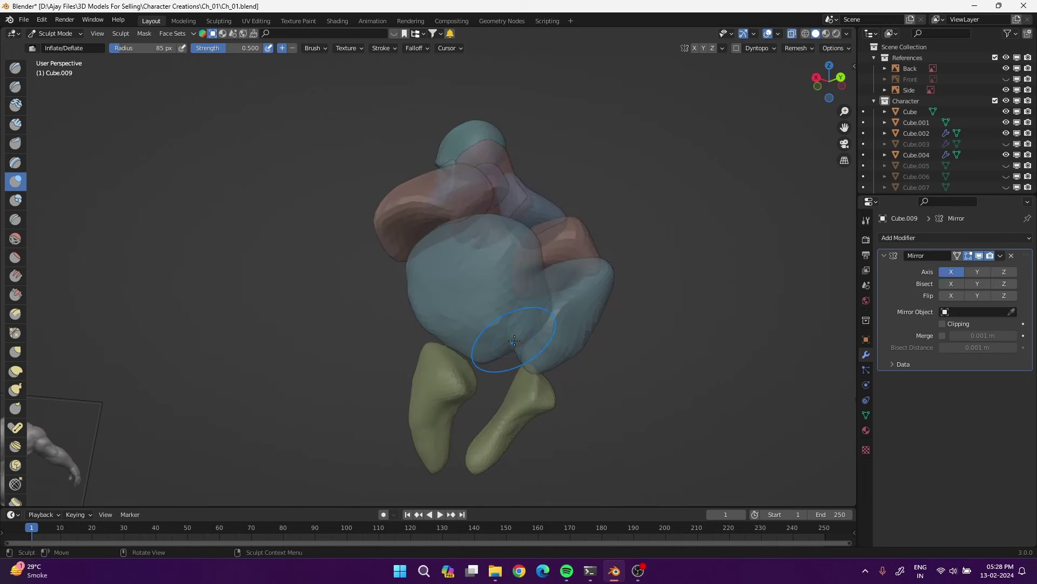
key("ctrl+KP_1")
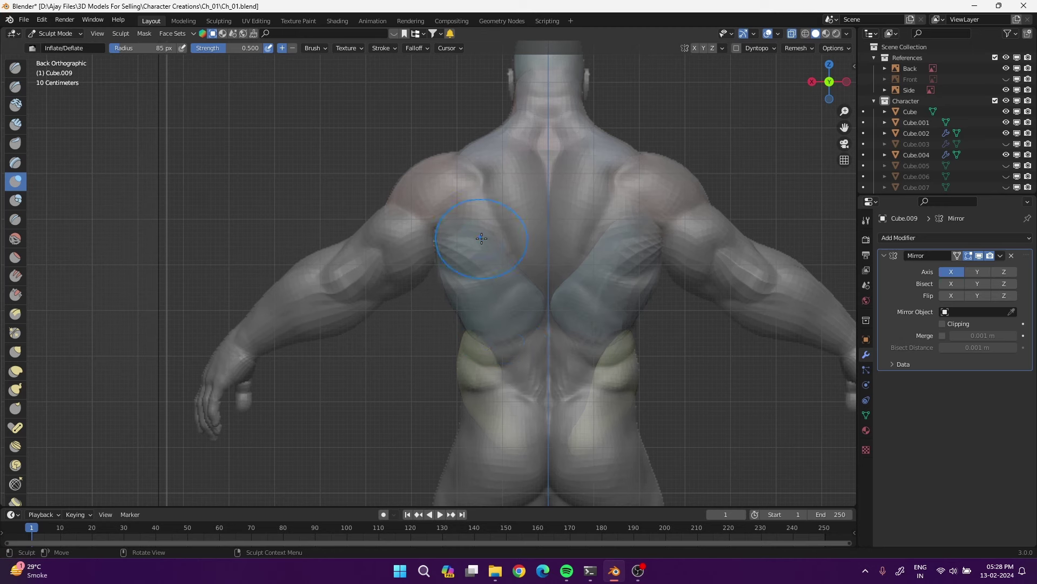
left_click(15, 372)
mouse_move(479, 243)
left_mouse_down()
mouse_move(485, 200)
mouse_move(489, 209)
left_mouse_up()
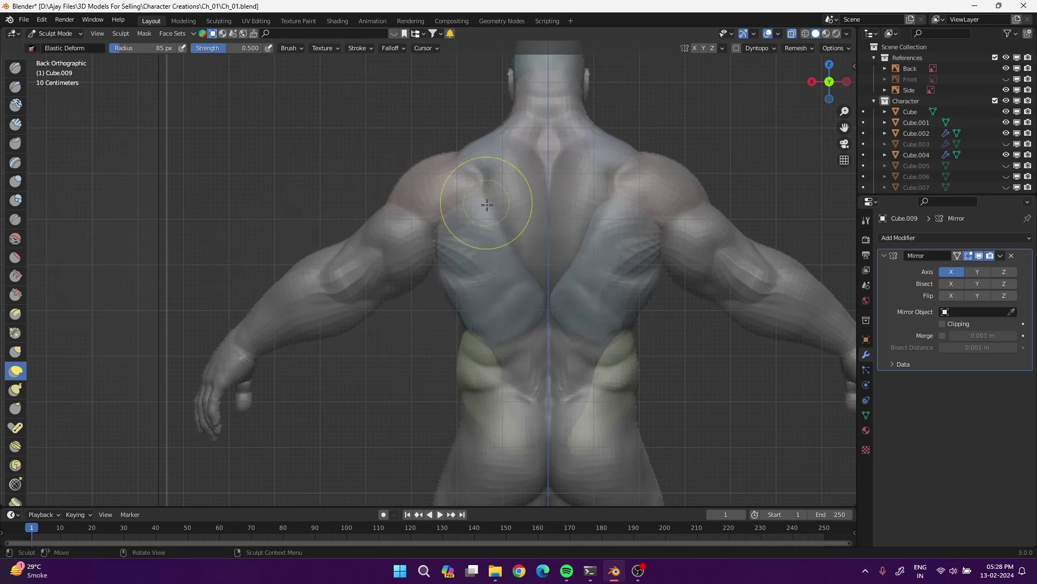
mouse_move(490, 208)
left_mouse_down()
mouse_move(476, 176)
mouse_move(528, 301)
left_mouse_up()
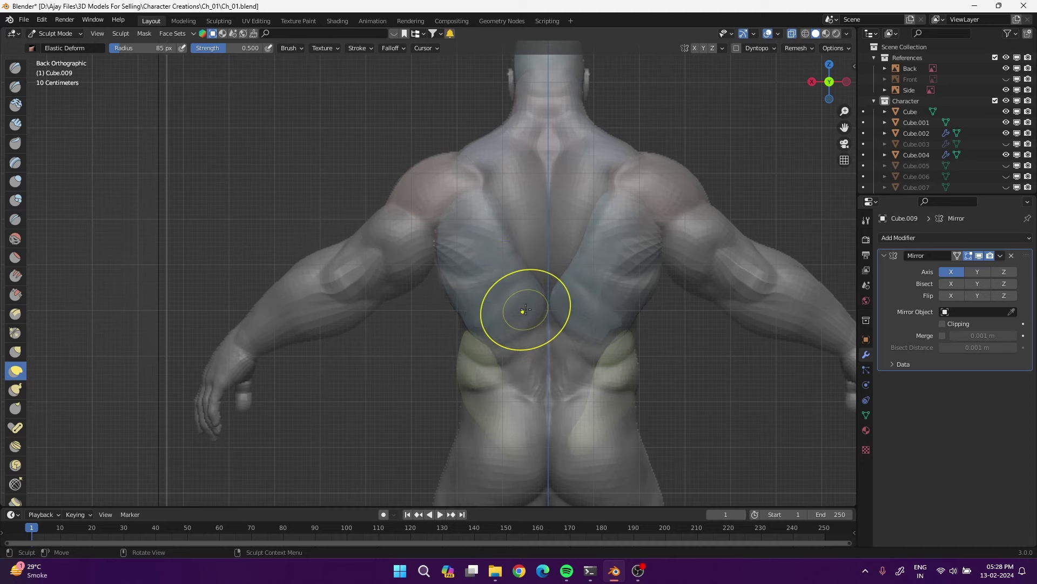
mouse_move(528, 301)
middle_mouse_down()
mouse_move(474, 296)
mouse_move(485, 294)
middle_mouse_up()
Return to Object Mode, unhide all body pieces and select the blue lat block
key("alt+h")
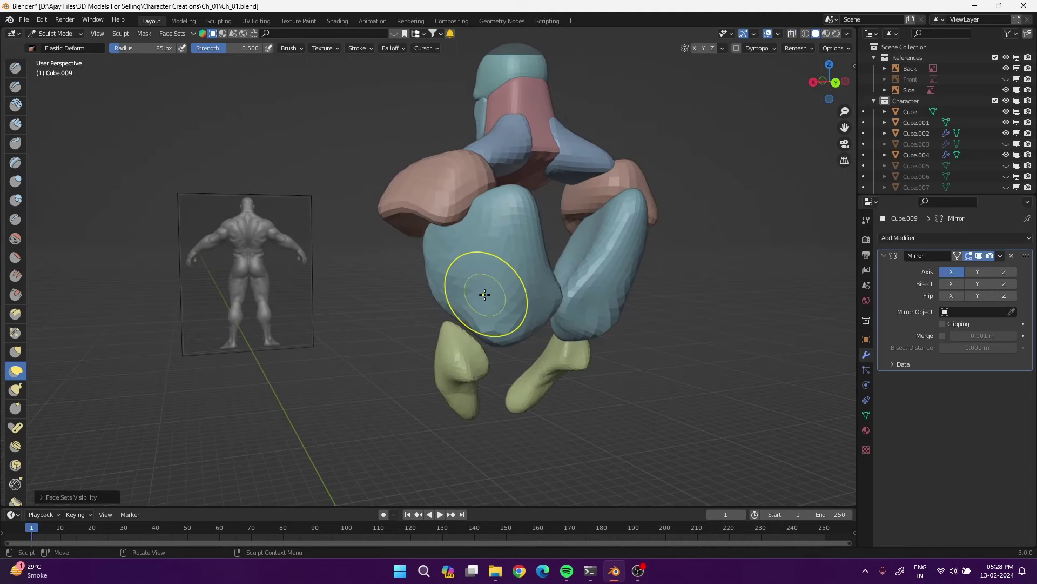
key("ctrl+Tab")
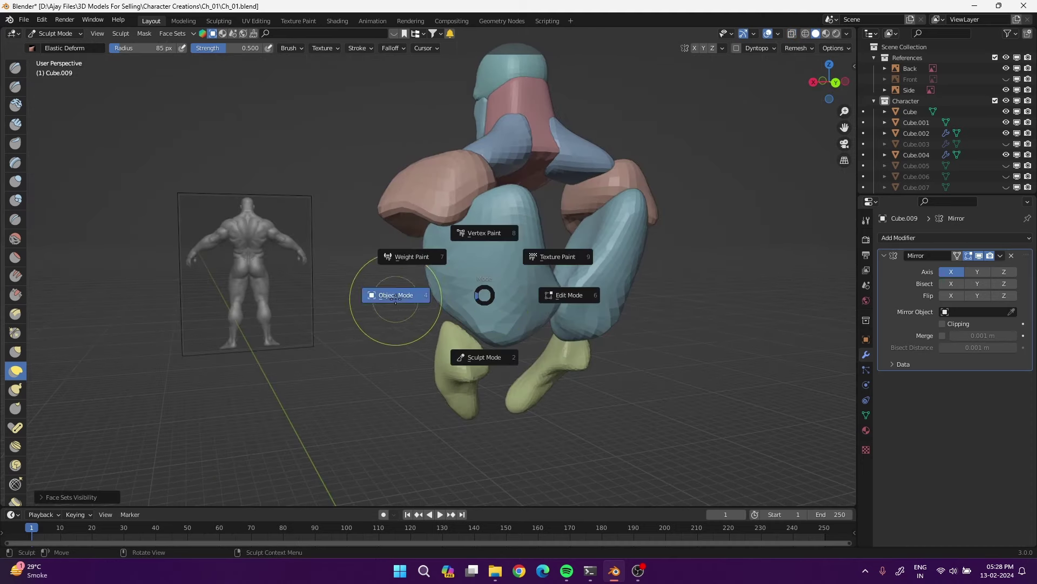
left_click(396, 299)
key("alt+h")
left_click(540, 325)
mouse_move(540, 325)
middle_mouse_down()
mouse_move(459, 348)
mouse_move(456, 382)
mouse_move(514, 264)
mouse_move(525, 270)
middle_mouse_up()
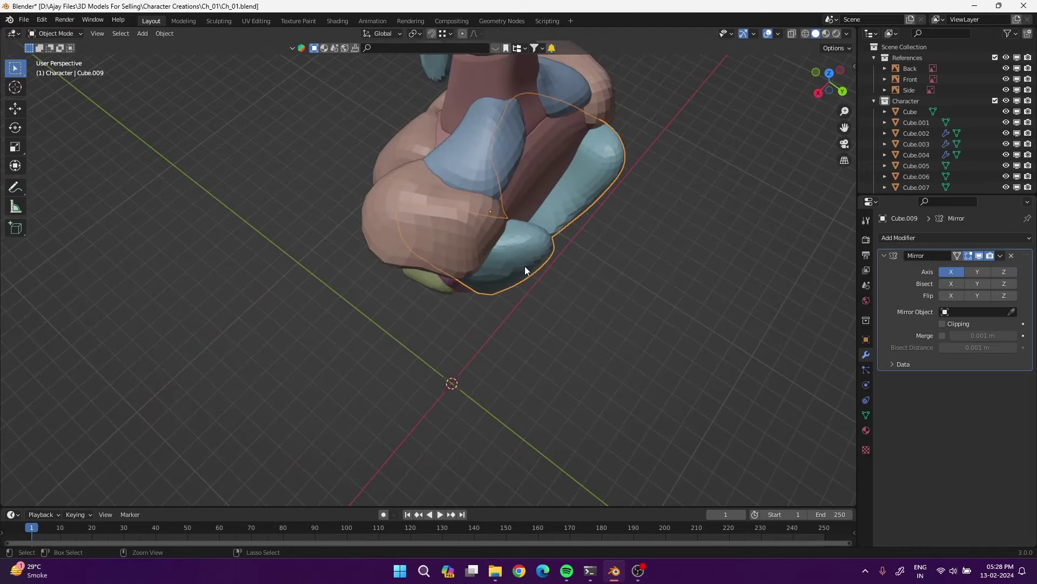
From the right side view, reshape the lat's lower back and tuck in its shoulder bulge at 80 px
key("ctrl+Tab")
left_click(527, 324)
mouse_move(523, 280)
middle_mouse_down()
mouse_move(512, 234)
mouse_move(509, 242)
middle_mouse_up()
key("KP_3")
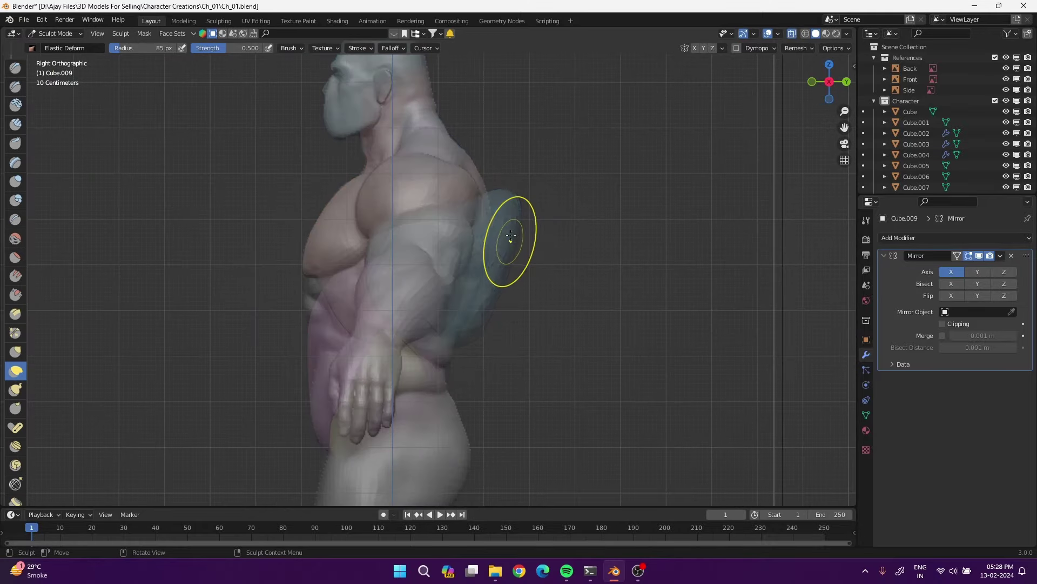
key("f")
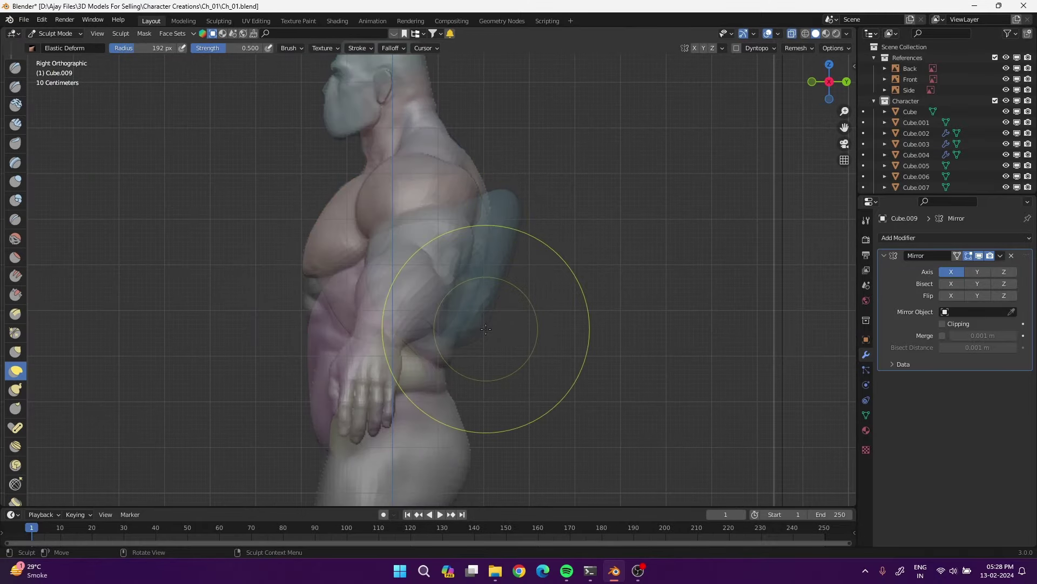
left_click(478, 330)
mouse_move(479, 329)
left_mouse_down()
mouse_move(460, 326)
mouse_move(474, 306)
left_mouse_up()
left_click_drag(489, 237, 487, 195)
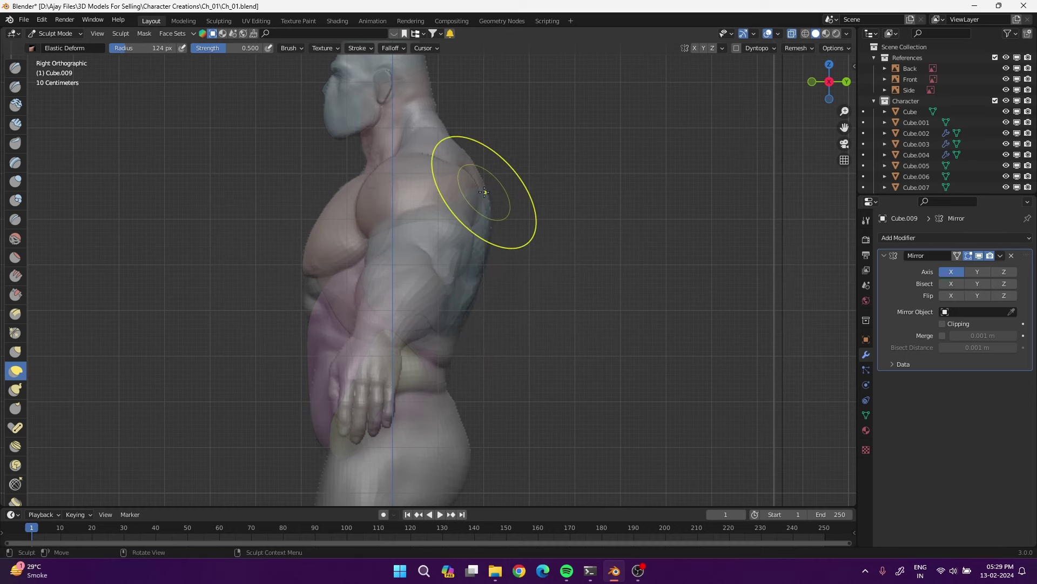
key("f")
left_click(485, 194)
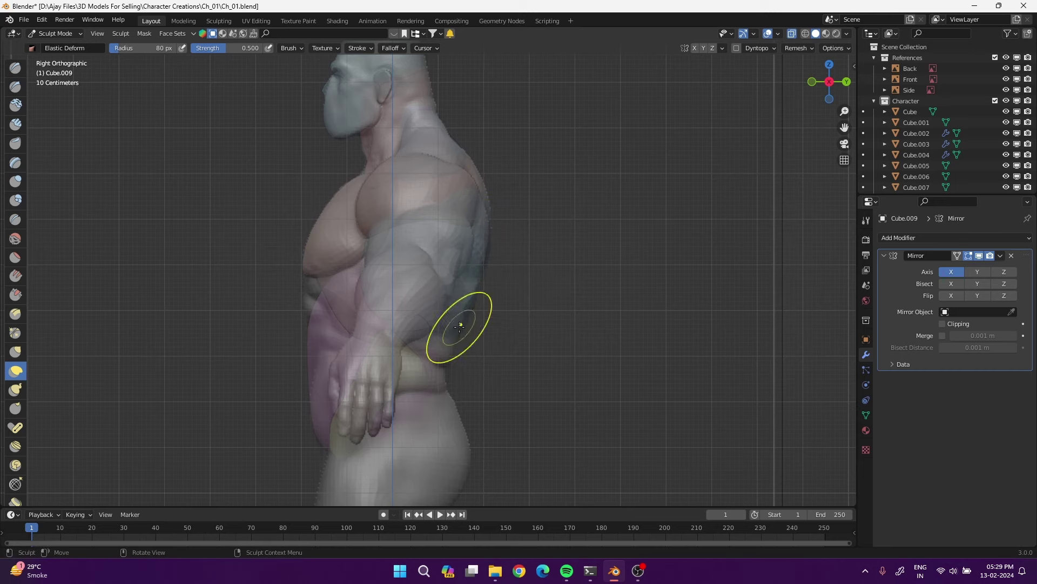
Check the lat blocks from the back with the front reference hidden, then orbit round
middle_click_drag(569, 378, 478, 371)
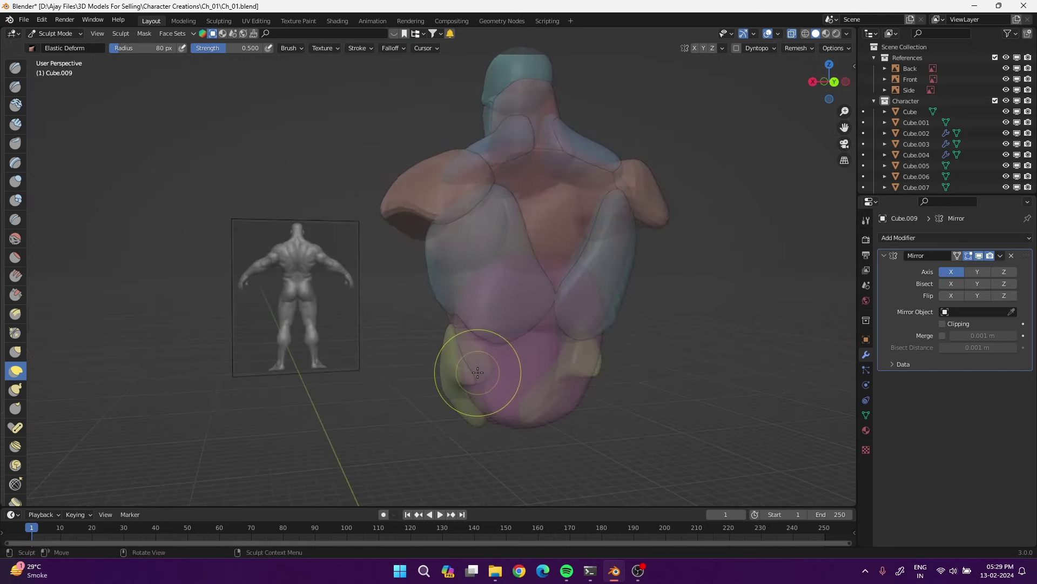
key("ctrl+KP_1")
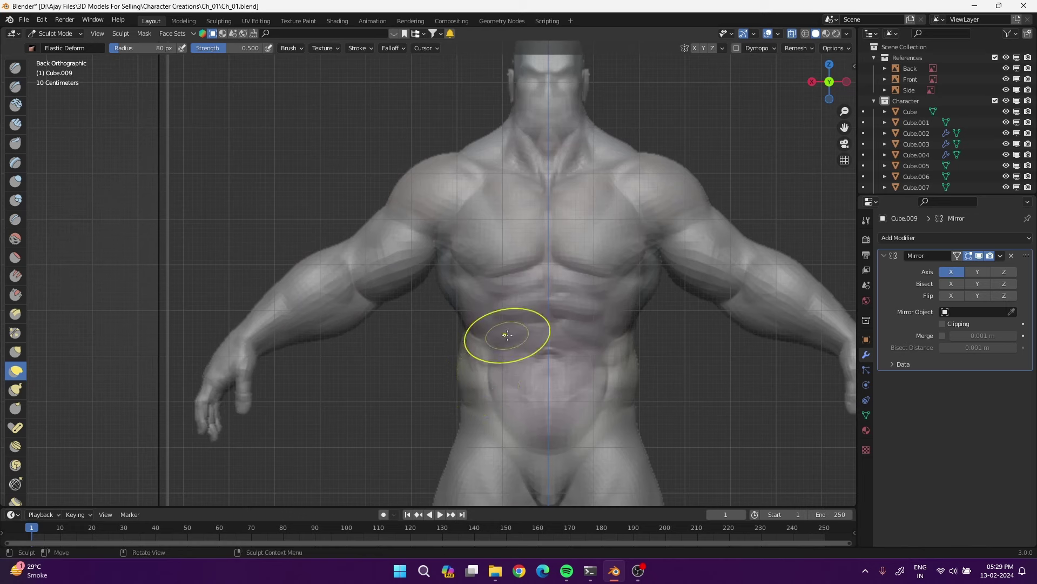
left_click(1006, 79)
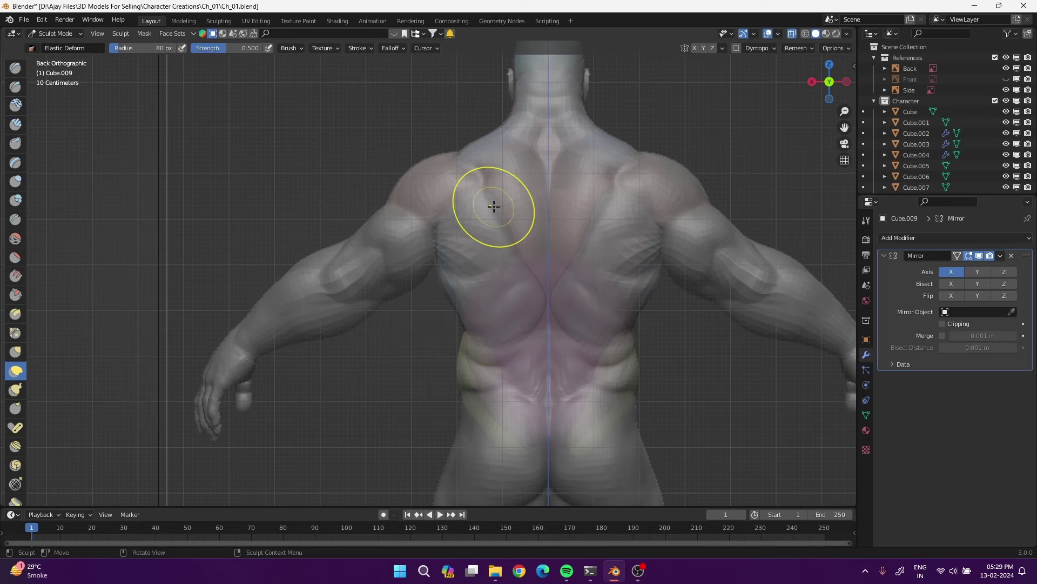
middle_click_drag(514, 279, 343, 358)
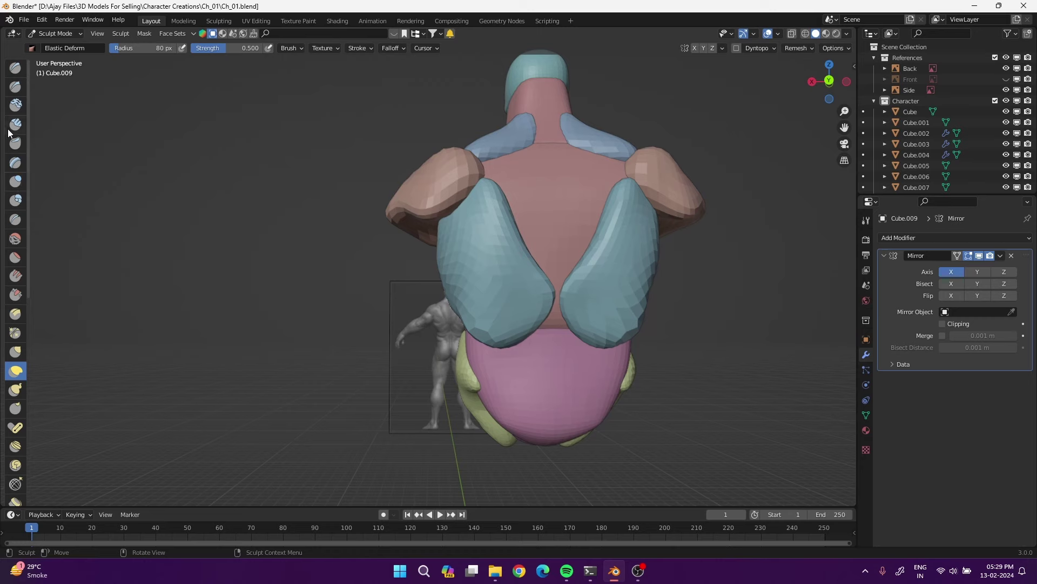
left_click(15, 182)
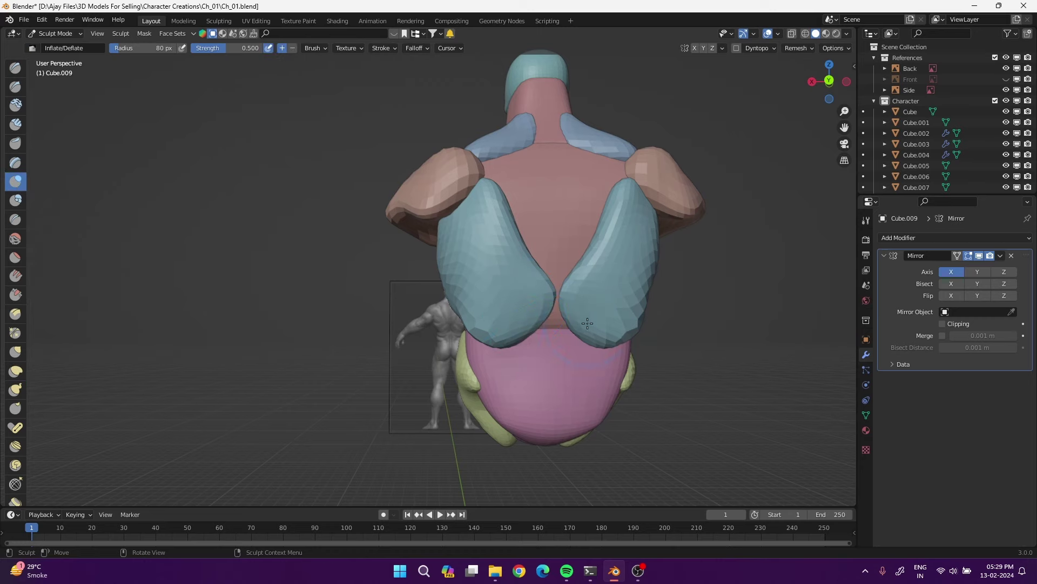
mouse_move(587, 323)
middle_mouse_down()
mouse_move(500, 382)
mouse_move(463, 324)
mouse_move(434, 304)
mouse_move(320, 340)
mouse_move(354, 362)
mouse_move(551, 324)
mouse_move(435, 335)
mouse_move(646, 383)
middle_mouse_up()
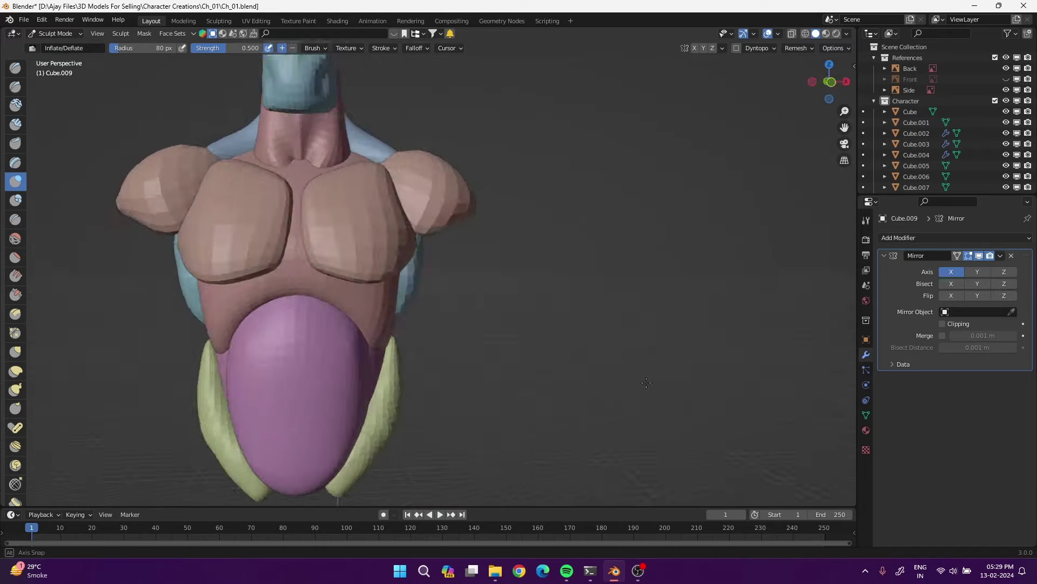
middle_click_drag(646, 382, 562, 383)
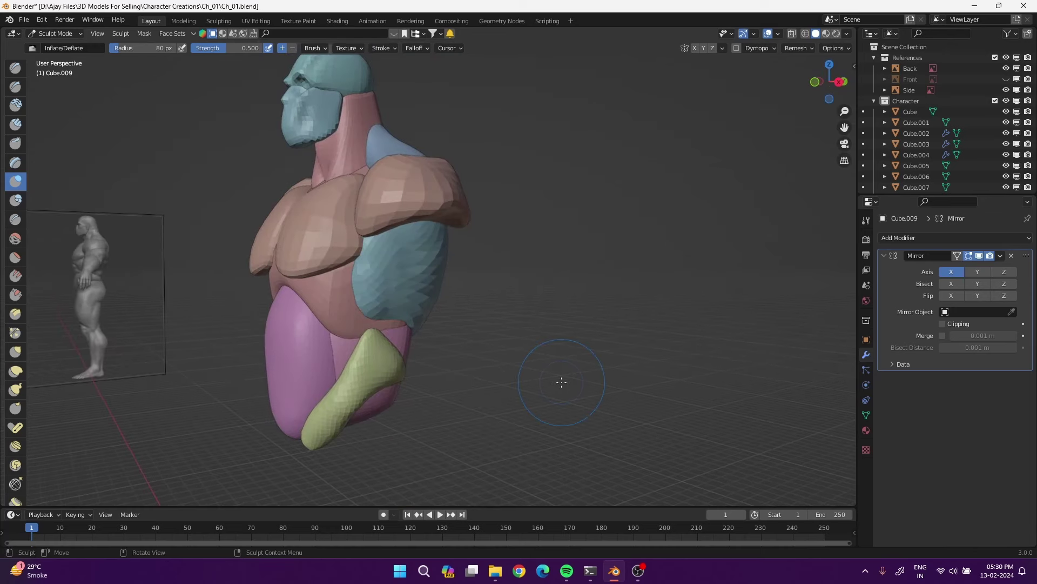
middle_click_drag(562, 382, 546, 371)
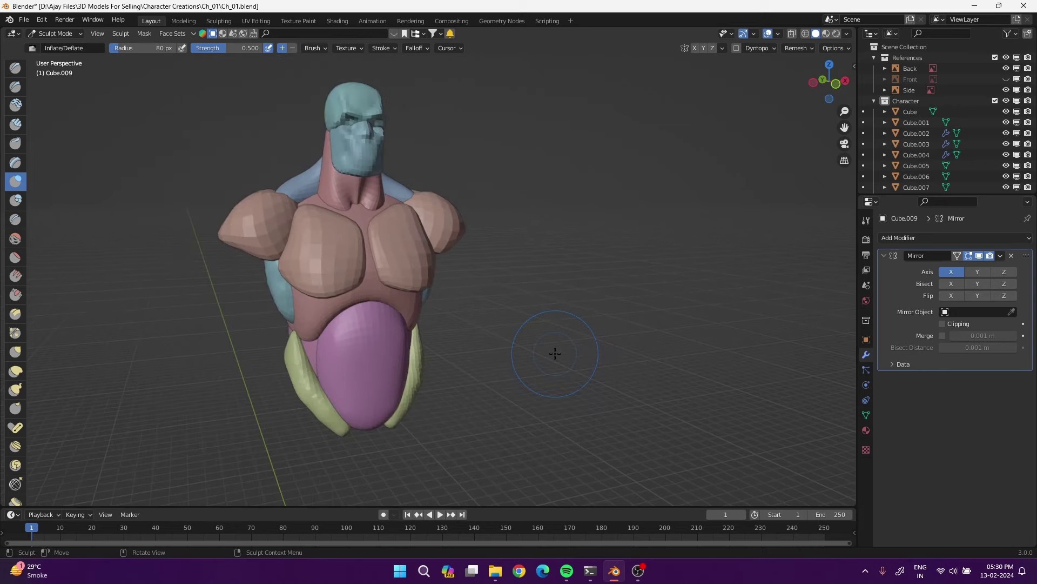
Switch to front view, showing the front reference and hiding the back one
key("KP_1")
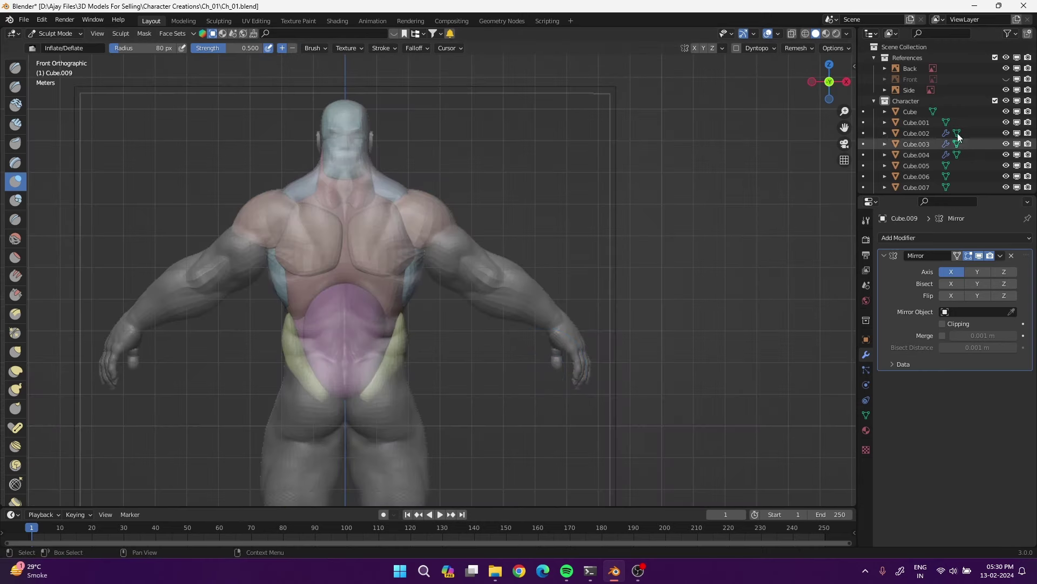
left_click(1006, 80)
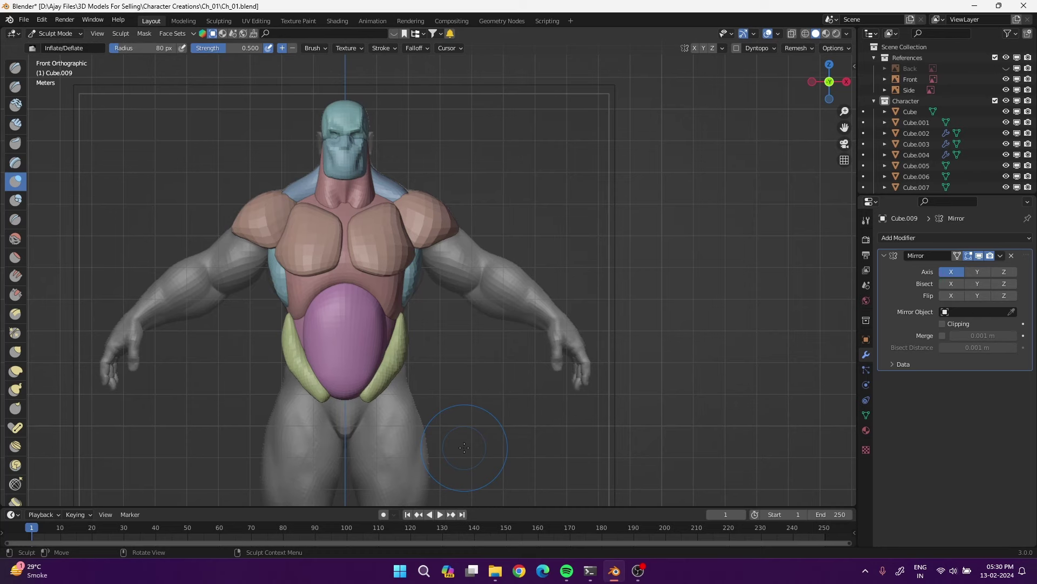
scroll(408, 293, "up", 3)
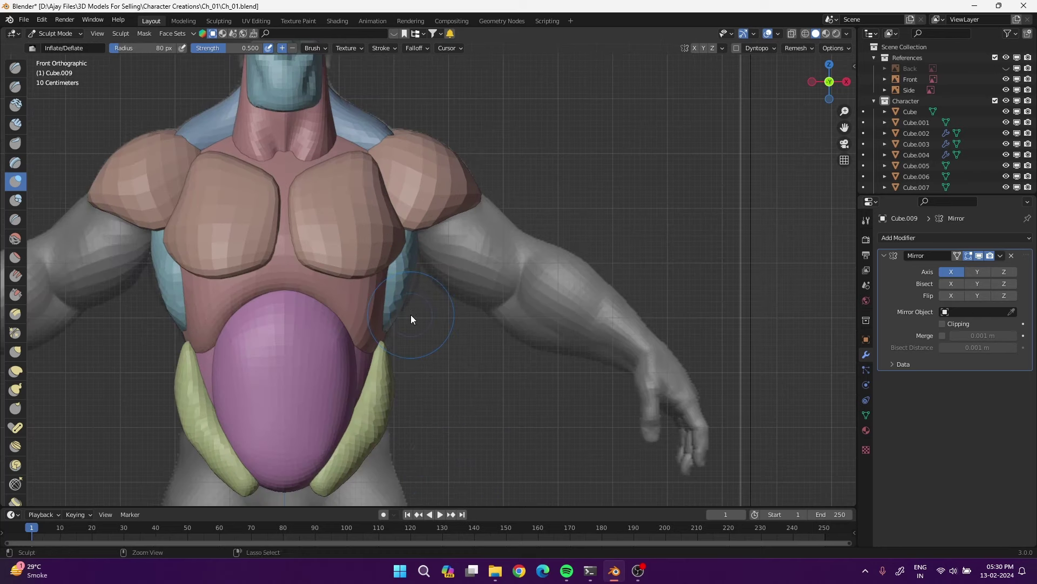
key("ctrl+Tab")
key("4")
key("ctrl+Tab")
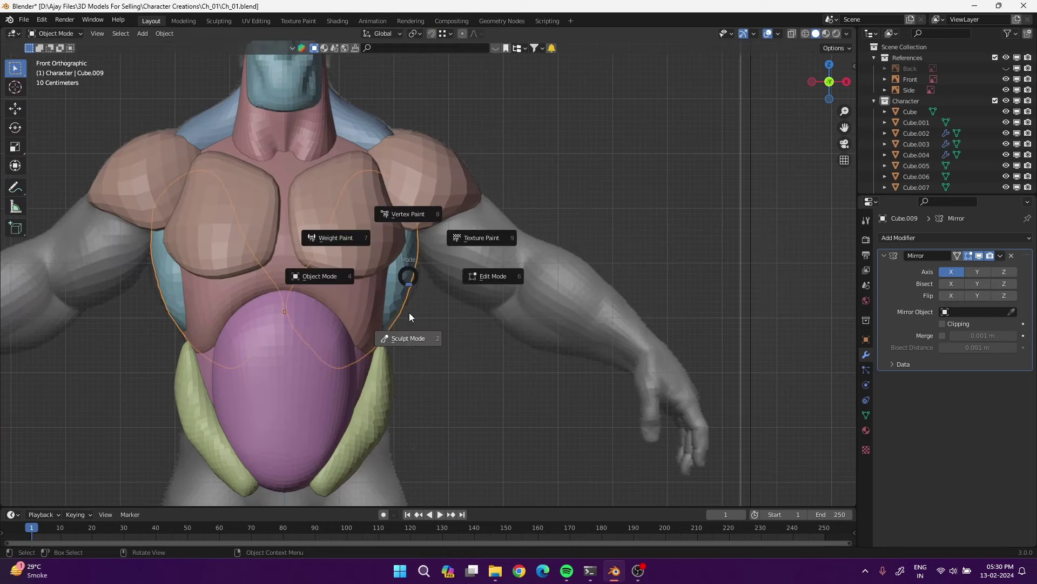
left_click(409, 316)
Pull the lat edge in along the ribcage side with Elastic Deform
left_click(15, 372)
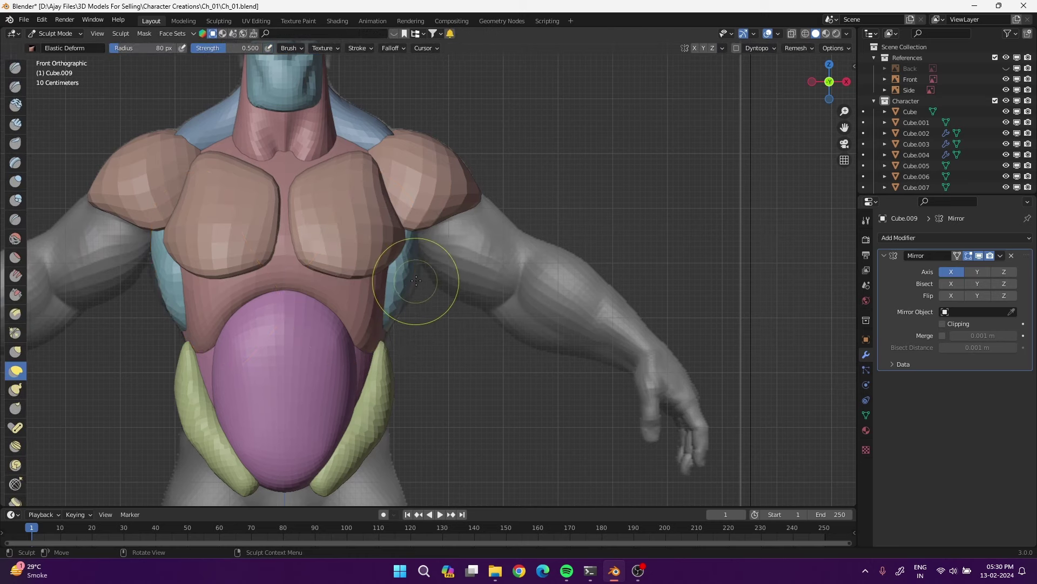
scroll(412, 282, "up", 3)
mouse_move(412, 283)
left_mouse_down()
mouse_move(426, 283)
mouse_move(394, 325)
mouse_move(381, 315)
mouse_move(407, 231)
left_mouse_up()
scroll(483, 423, "down", 2)
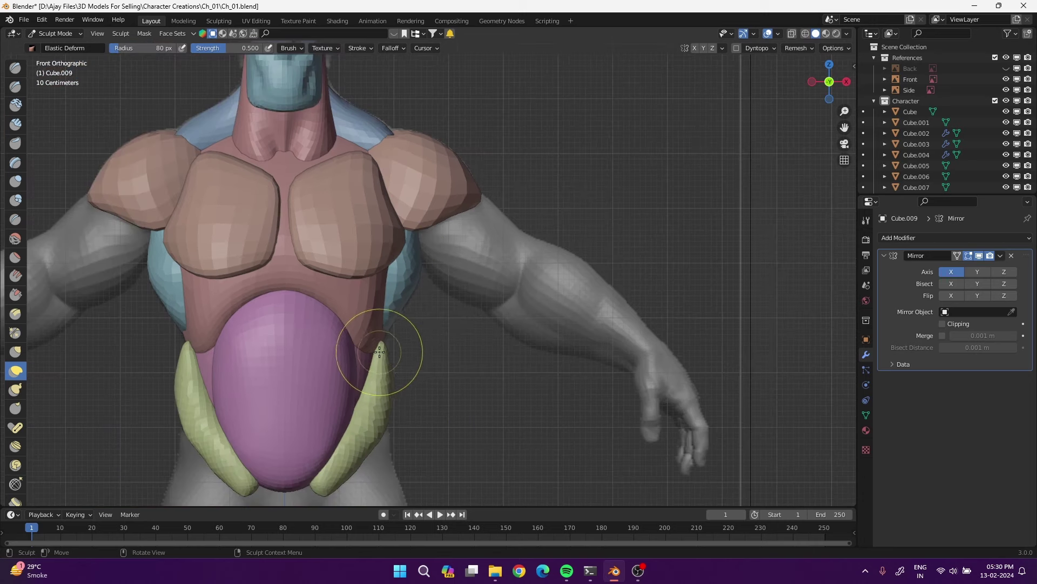
key("ctrl+Tab")
Return to Object Mode, select the green oblique pieces and save the file as Ch_02.blend
left_click(363, 350)
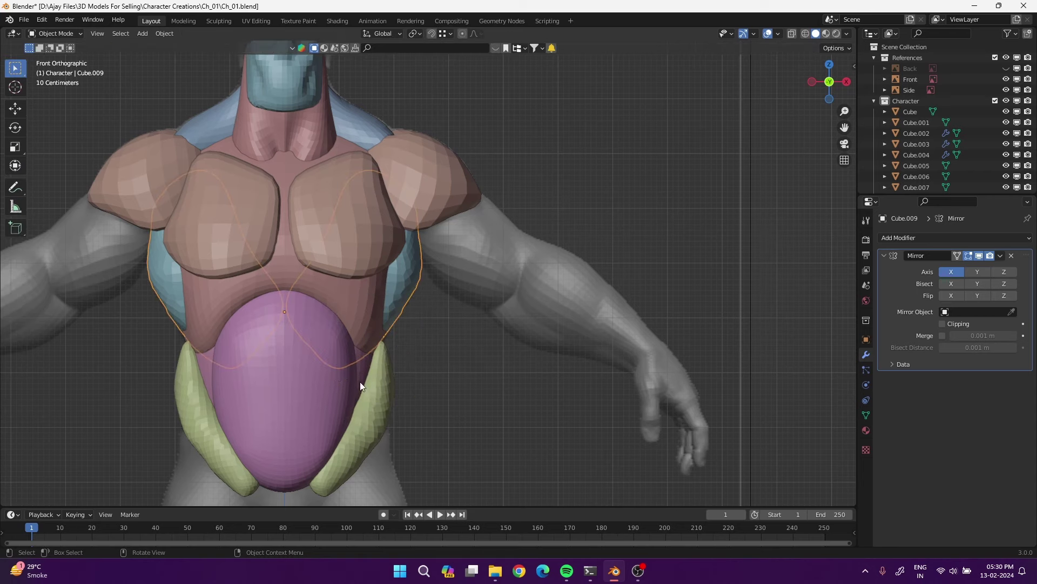
left_click(378, 389)
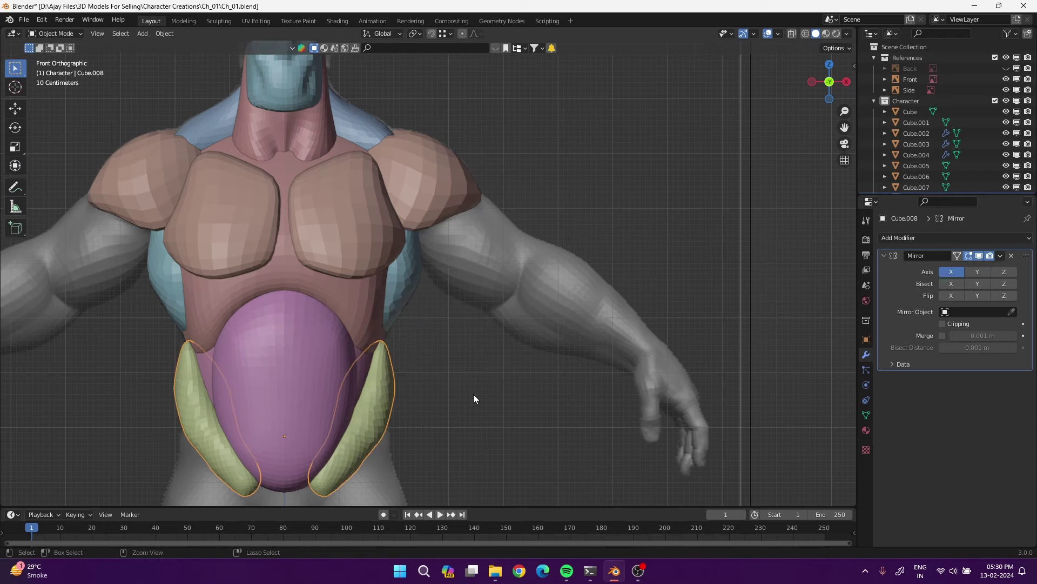
key("ctrl+alt+s")
scroll(500, 354, "down", 4)
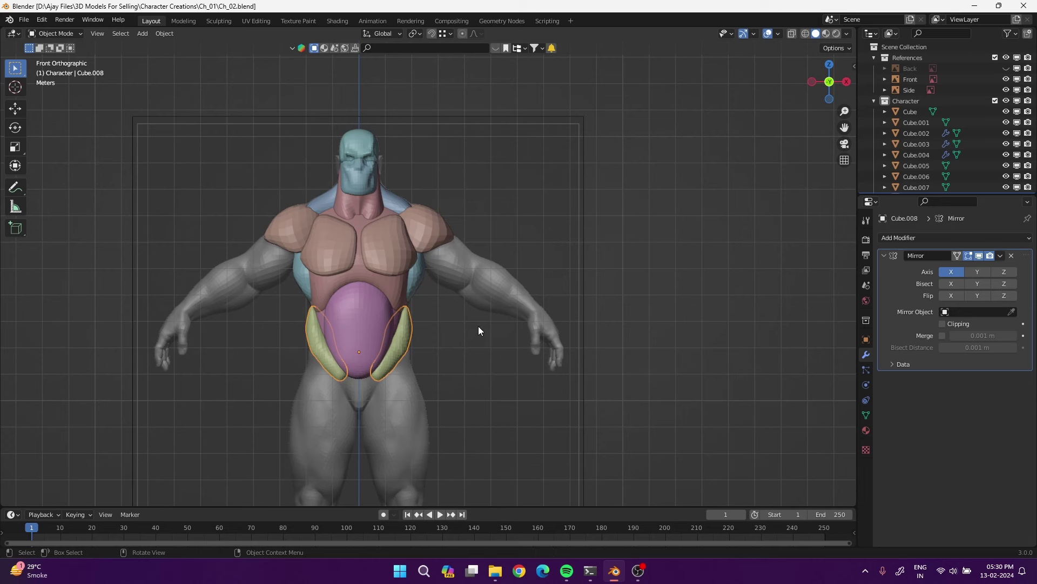
Duplicate the purple abdomen block and place the copy lower on the belly
left_click(361, 320)
left_click(327, 320)
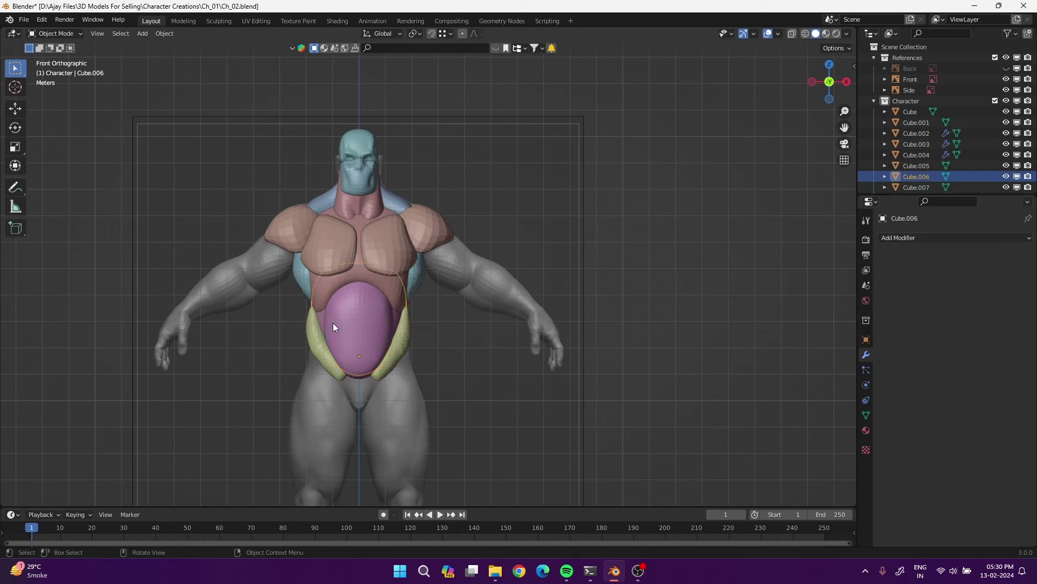
key("shift+d")
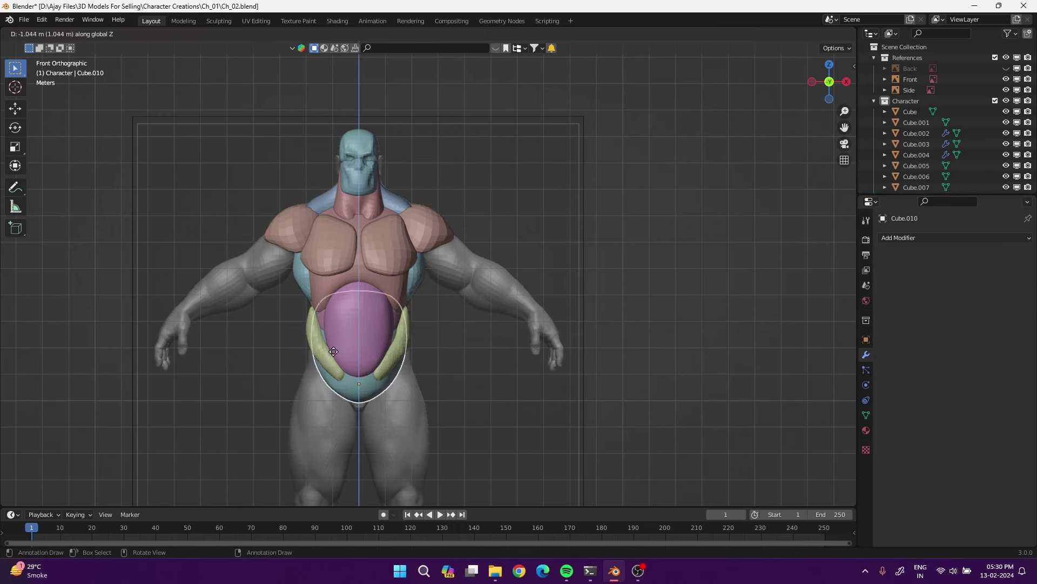
left_click(332, 359)
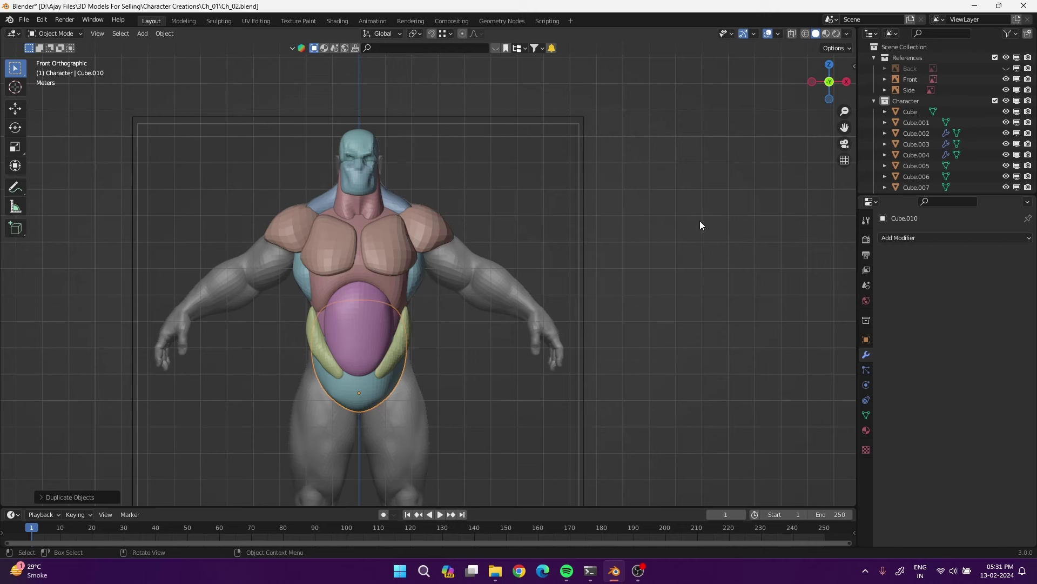
Sculpt the green side pieces with X-axis mirror symmetry enabled
left_click(397, 349)
key("ctrl+Tab")
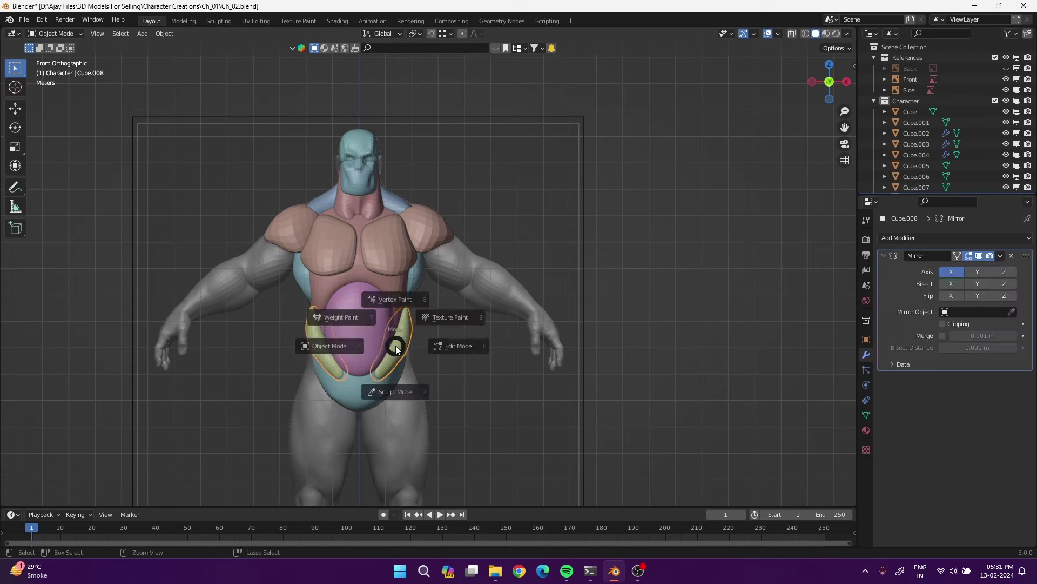
left_click(397, 407)
left_click(695, 48)
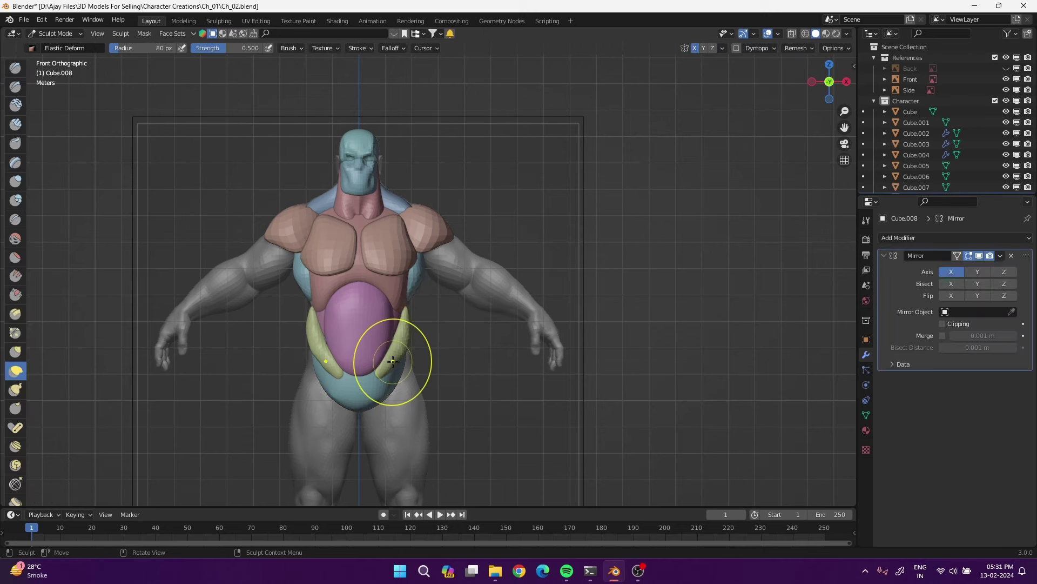
Sculpt the blue lower-belly piece with Elastic Deform against the reference, toggling X-ray
key("ctrl+Tab")
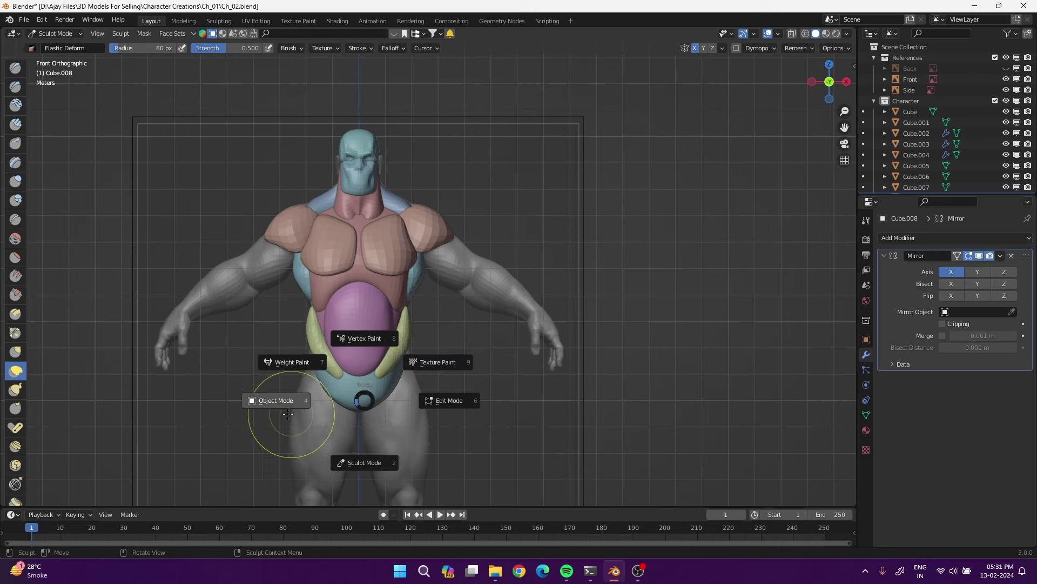
left_click(275, 405)
left_click(349, 390)
key("ctrl+Tab")
left_click(344, 454)
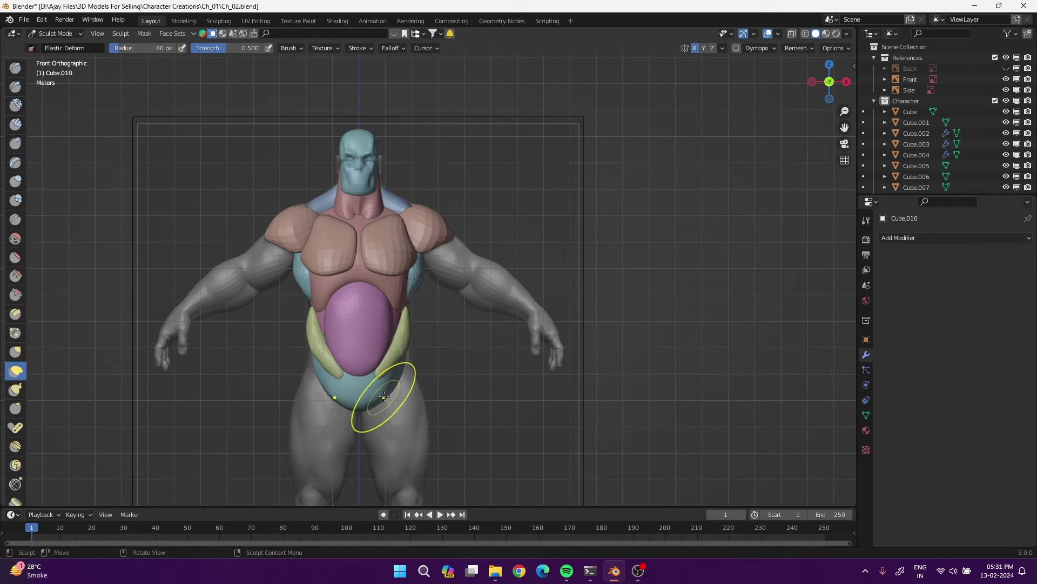
left_click_drag(382, 398, 360, 387)
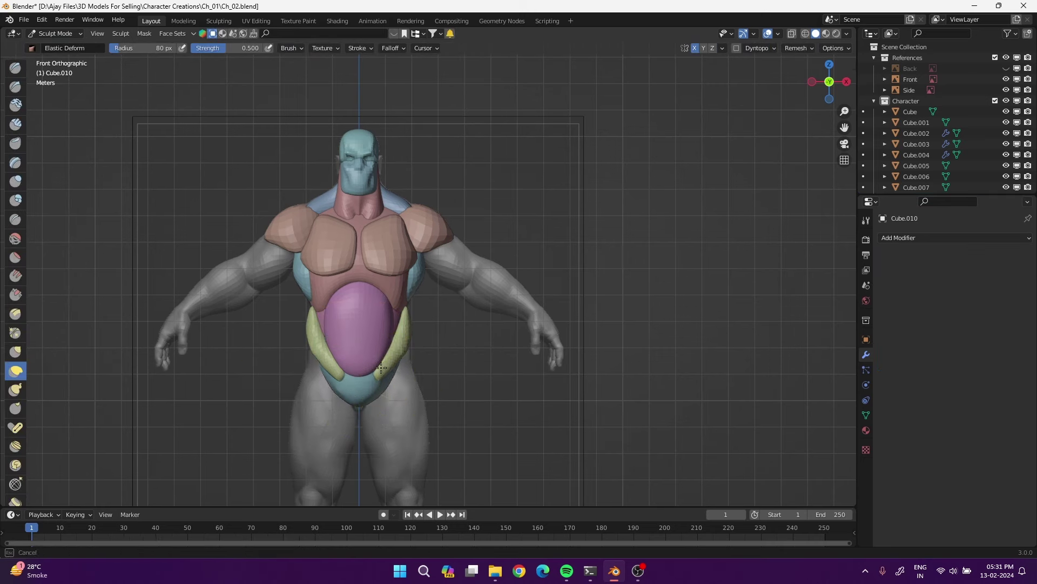
key("alt+z")
left_click_drag(392, 331, 428, 359)
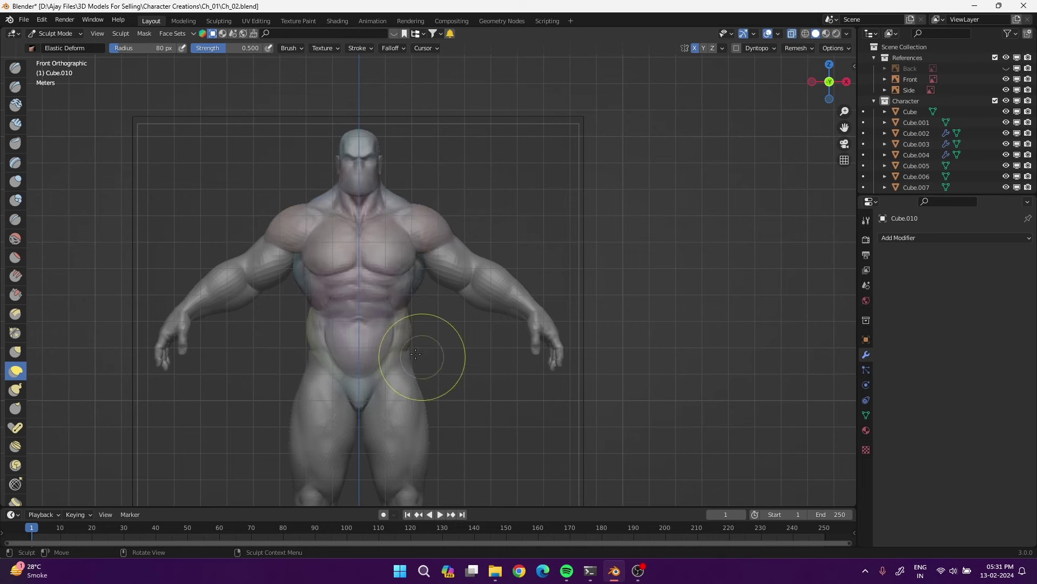
key("alt+z")
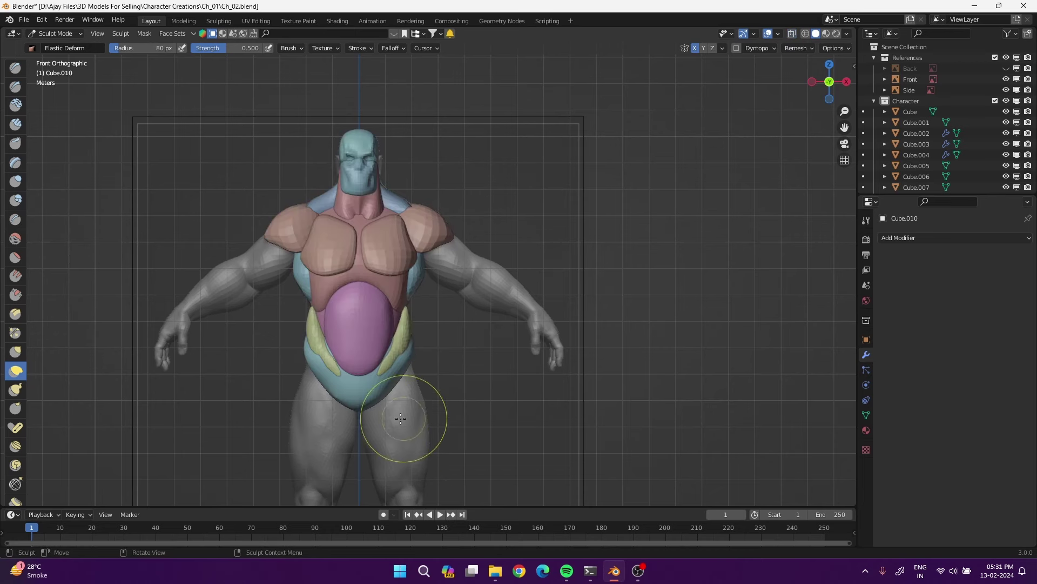
Build up Cube.010's groin edge on both sides with Clay Strips strokes
left_click(16, 123)
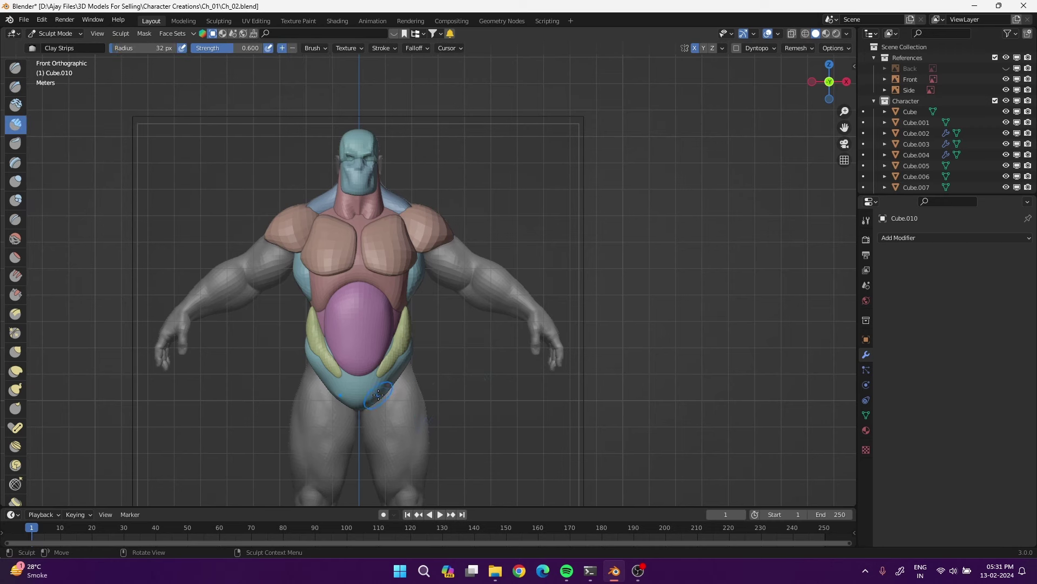
left_click_drag(380, 400, 387, 386)
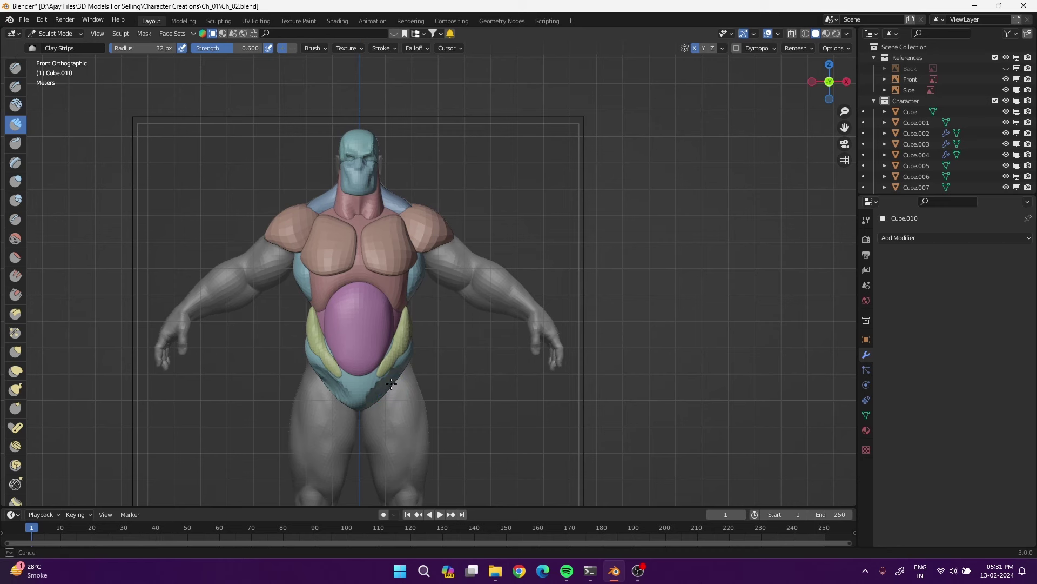
left_click_drag(318, 373, 322, 377)
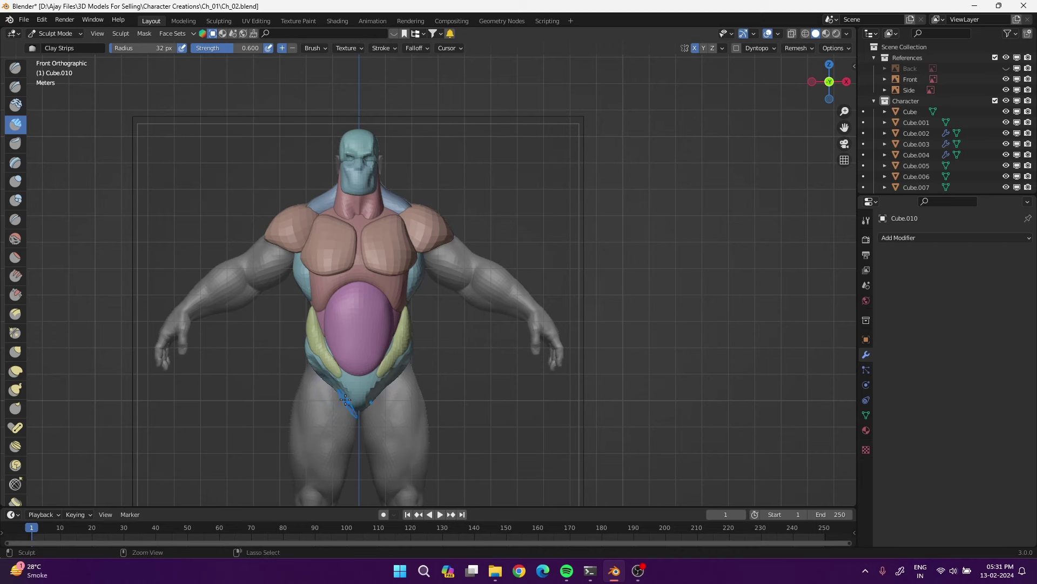
left_click_drag(311, 358, 332, 370)
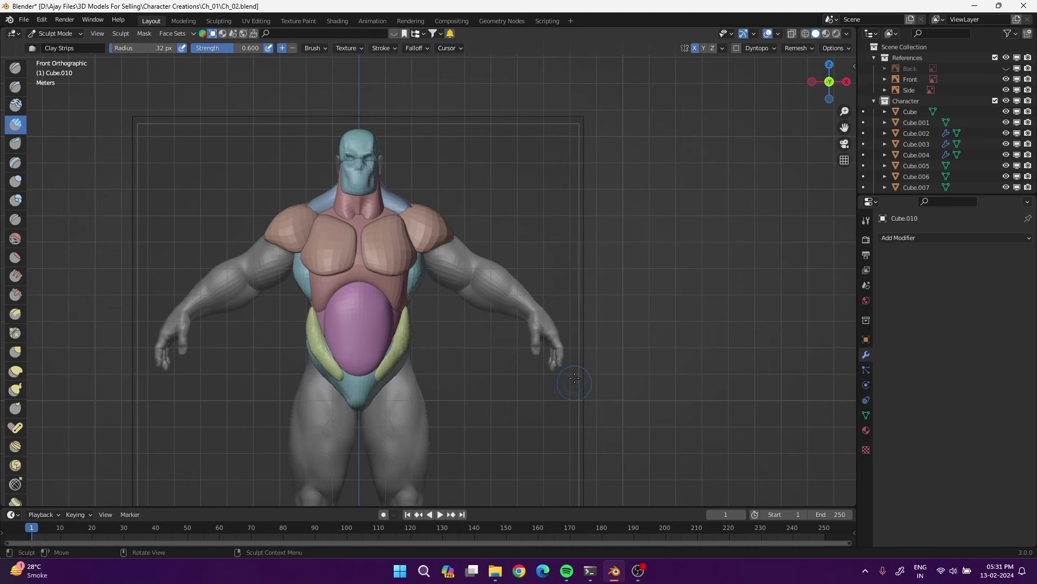
In back view, show the Back reference and push the cyan piece's top edge down
key("ctrl+KP_1")
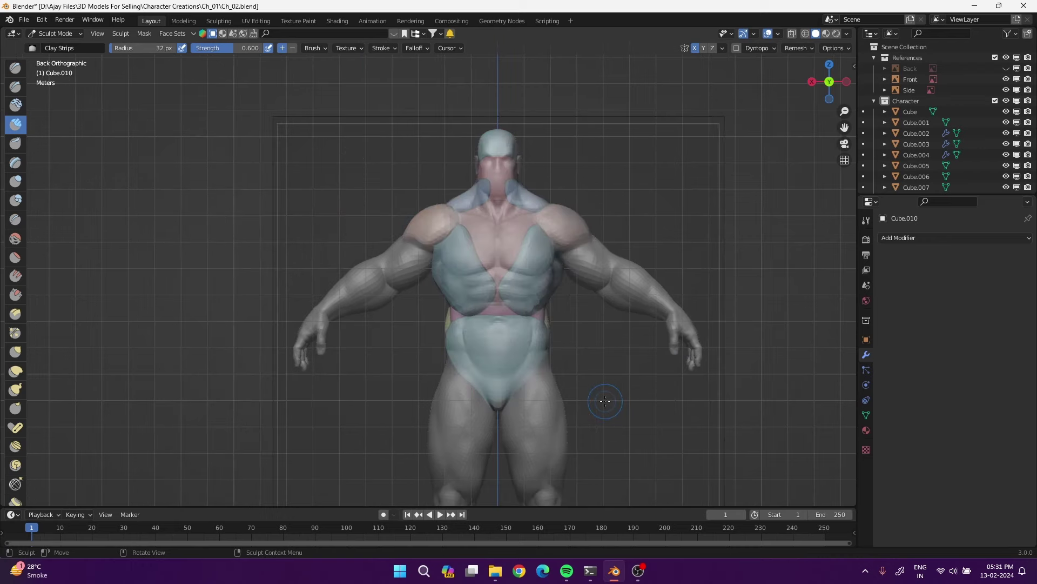
left_click(1006, 68)
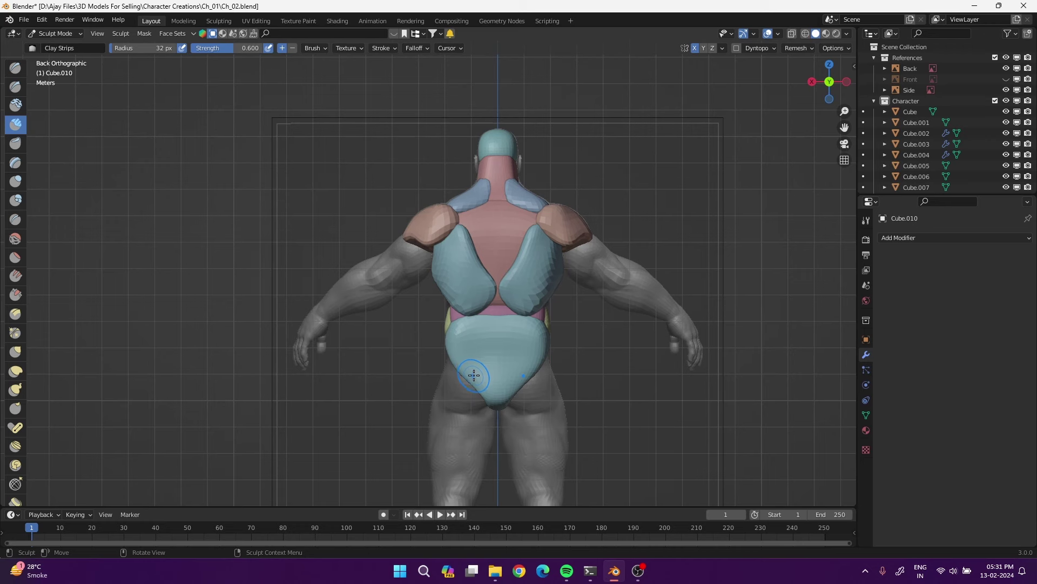
mouse_move(545, 339)
left_mouse_down()
mouse_move(470, 340)
mouse_move(504, 405)
mouse_move(543, 357)
left_mouse_up()
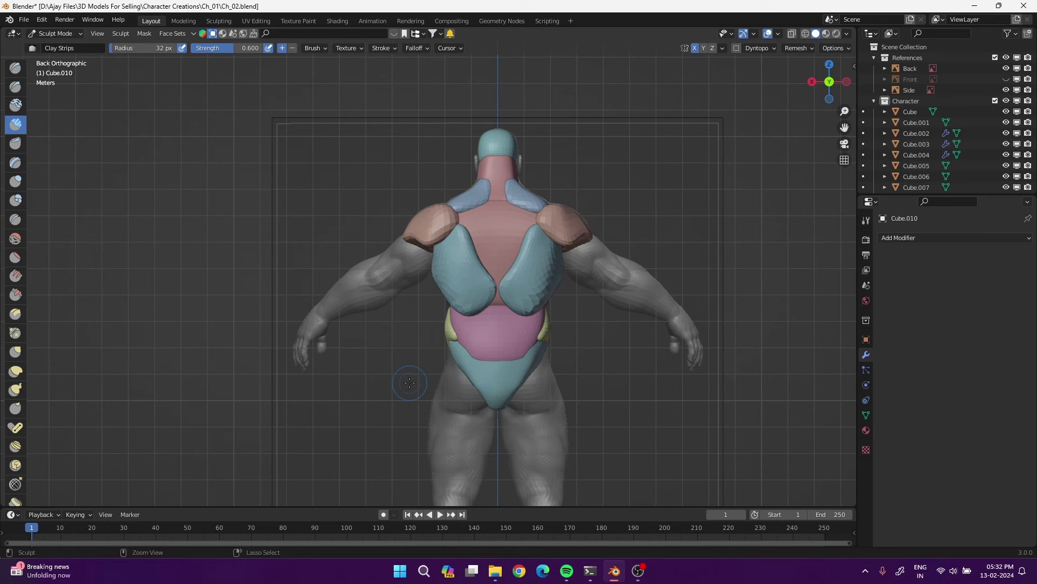
key("ctrl+Tab")
Duplicate the lat pieces Cube.009 down over the hips, hiding the mirrored copy
left_click(324, 381)
left_click(466, 290)
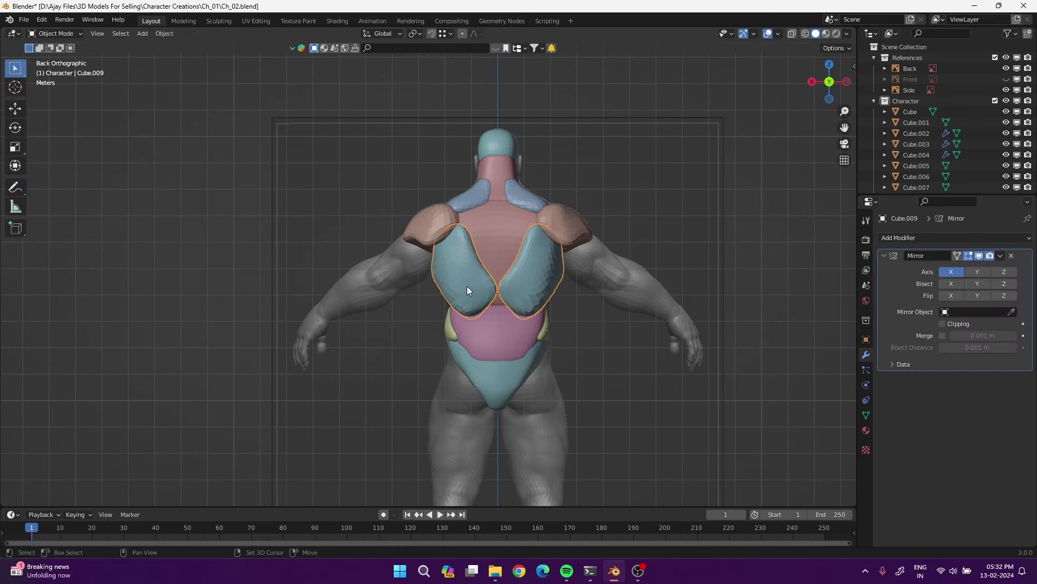
key("shift+d")
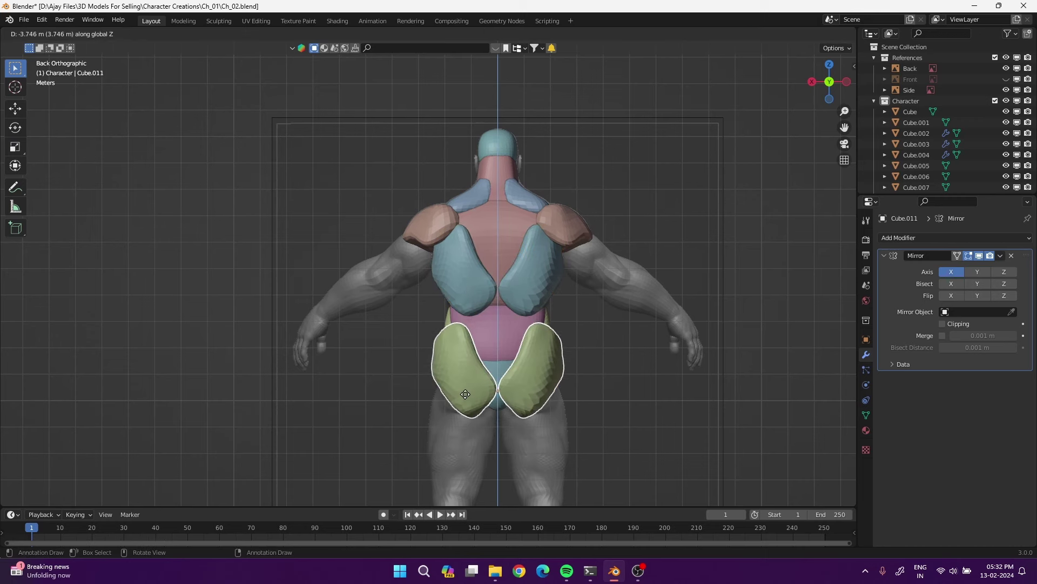
left_click(467, 363)
left_click(979, 255)
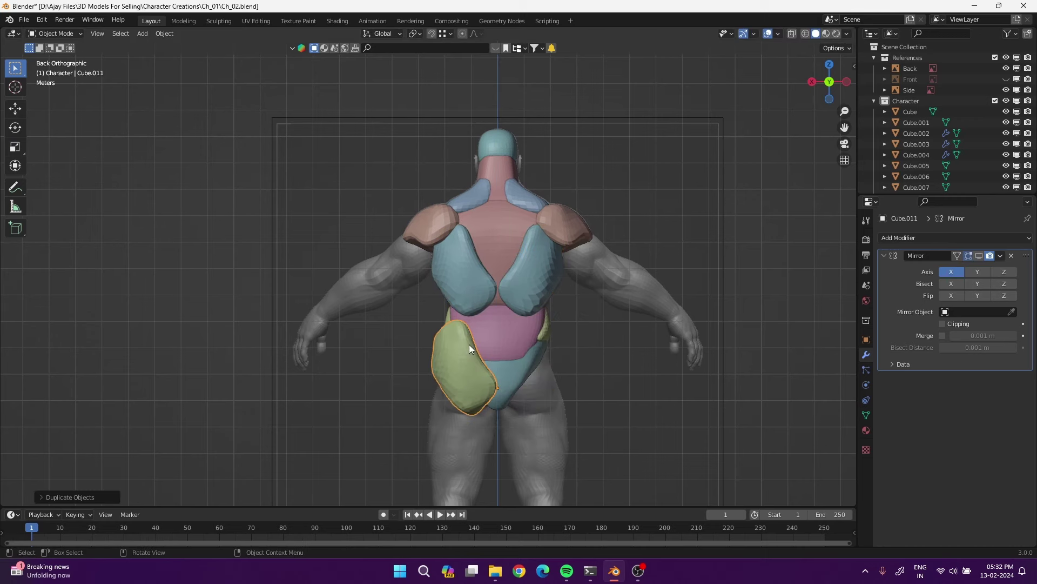
Pull the new glute's left buttock down with Elastic Deform in X-ray
left_click(459, 407)
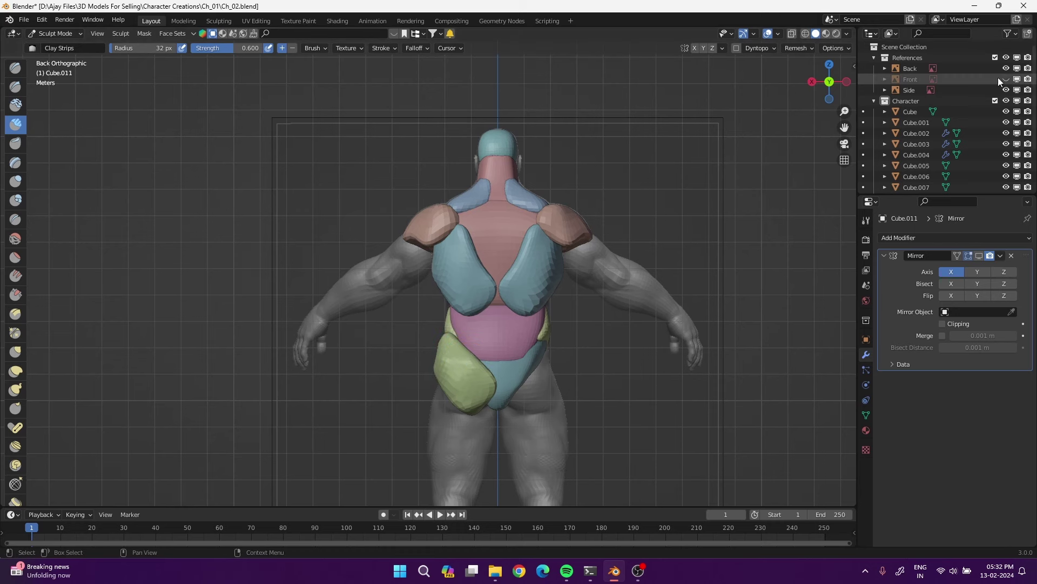
key("alt+z")
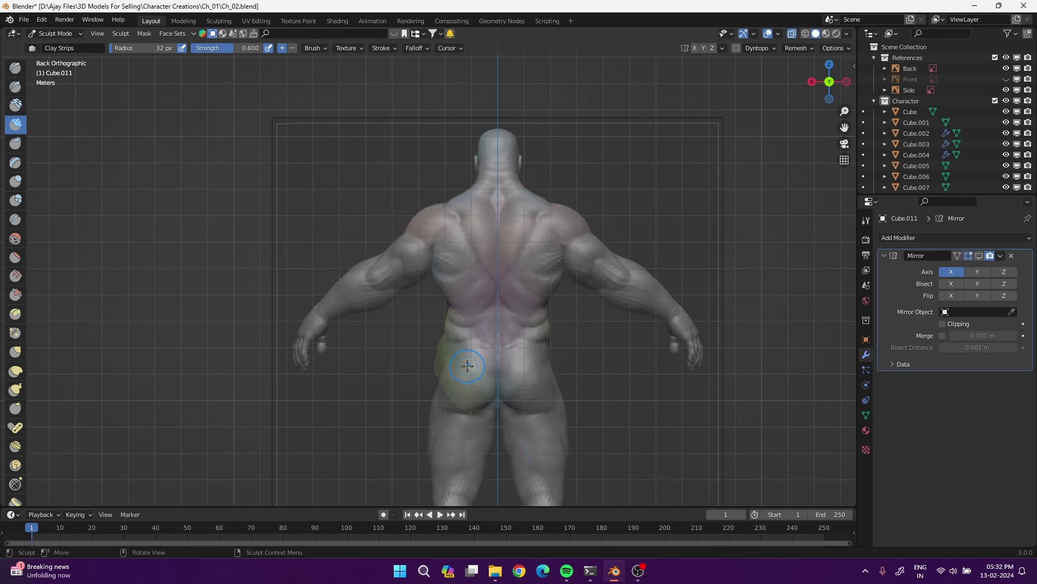
left_click(16, 371)
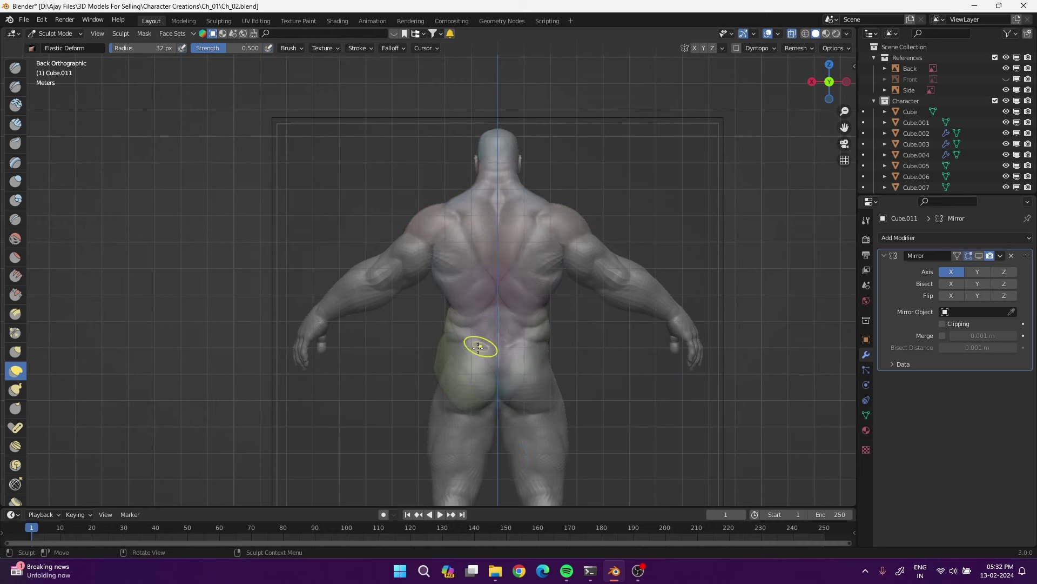
mouse_move(495, 361)
left_mouse_down()
mouse_move(466, 409)
mouse_move(439, 406)
mouse_move(430, 374)
mouse_move(459, 358)
mouse_move(447, 359)
mouse_move(464, 417)
left_mouse_up()
key("alt+z")
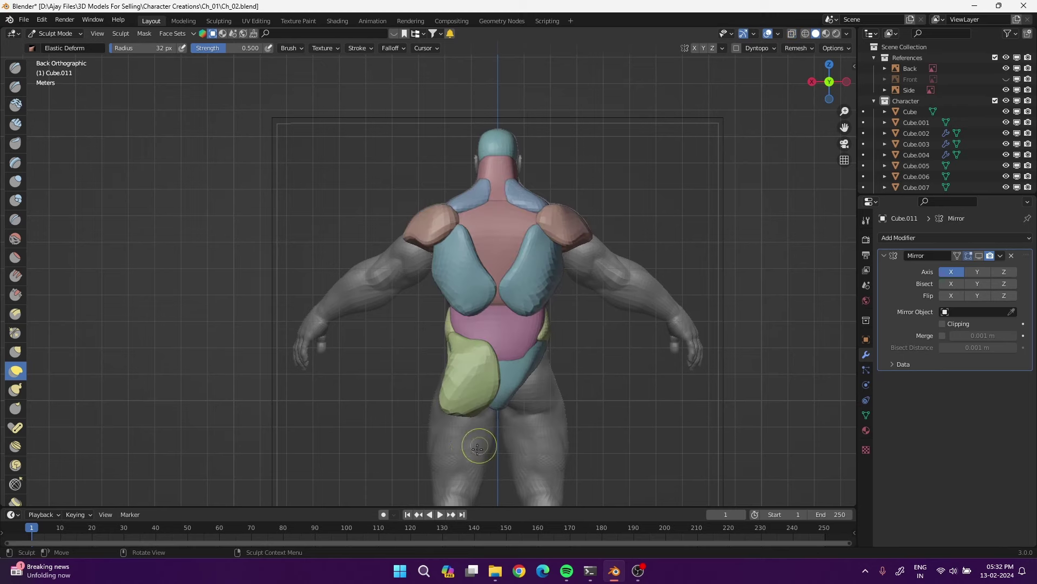
Slim the glute's lower bulge and lift its rear curve from the right side view
middle_click_drag(174, 376, 404, 351)
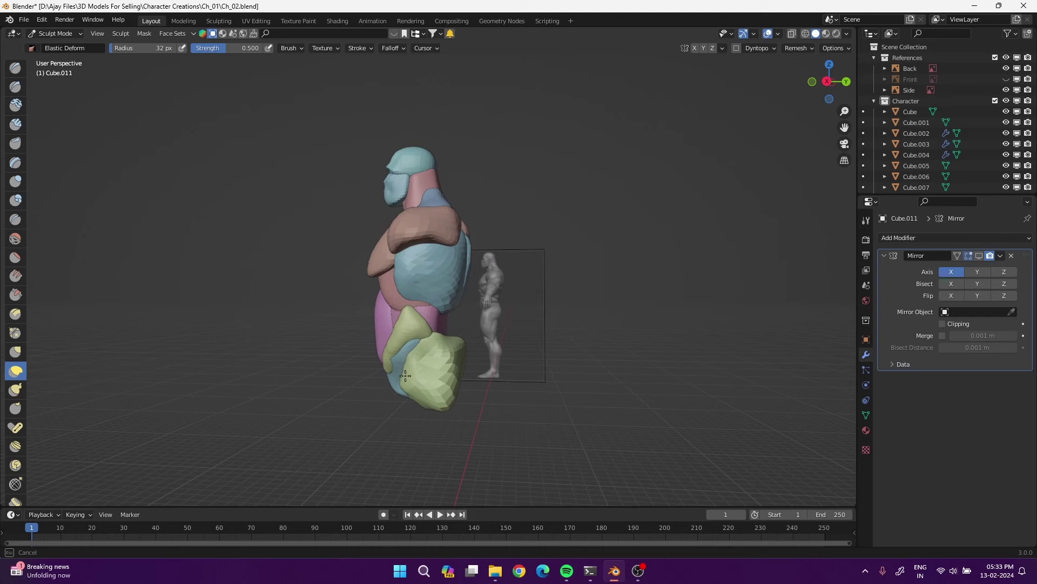
middle_click_drag(581, 394, 521, 399)
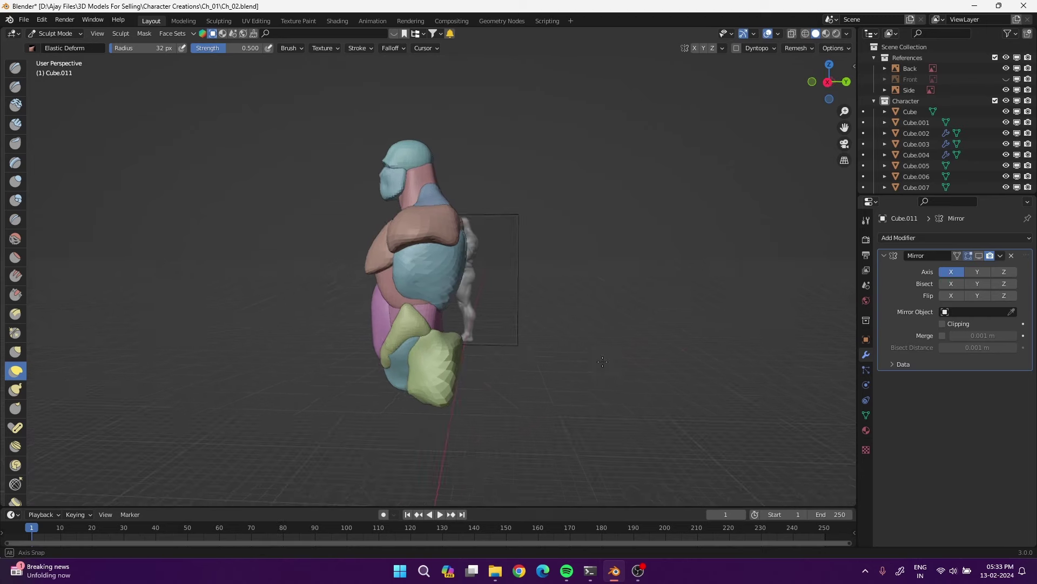
middle_click_drag(585, 352, 447, 378)
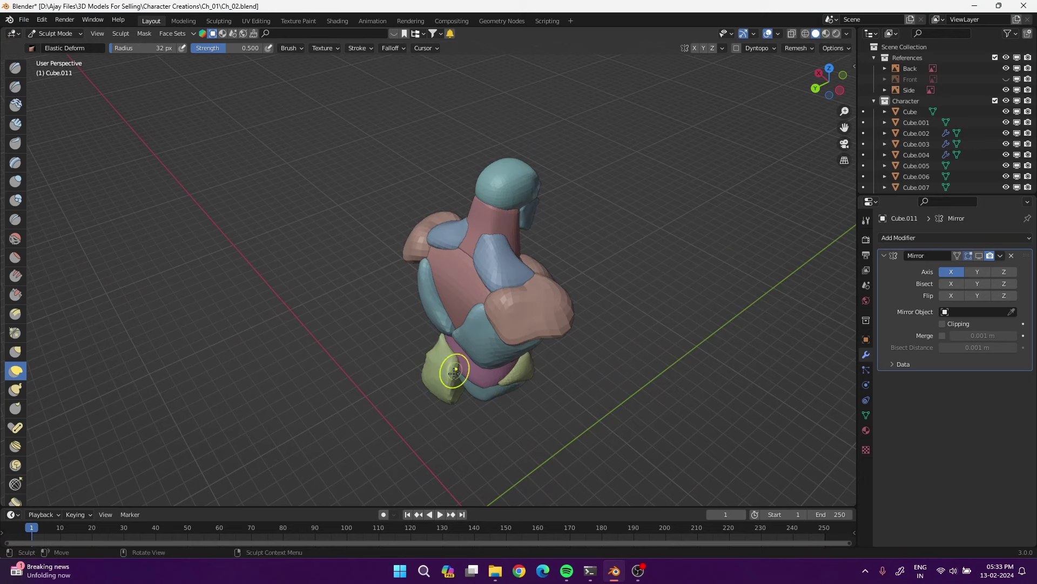
mouse_move(433, 355)
left_mouse_down()
mouse_move(453, 395)
mouse_move(471, 383)
mouse_move(464, 389)
left_mouse_up()
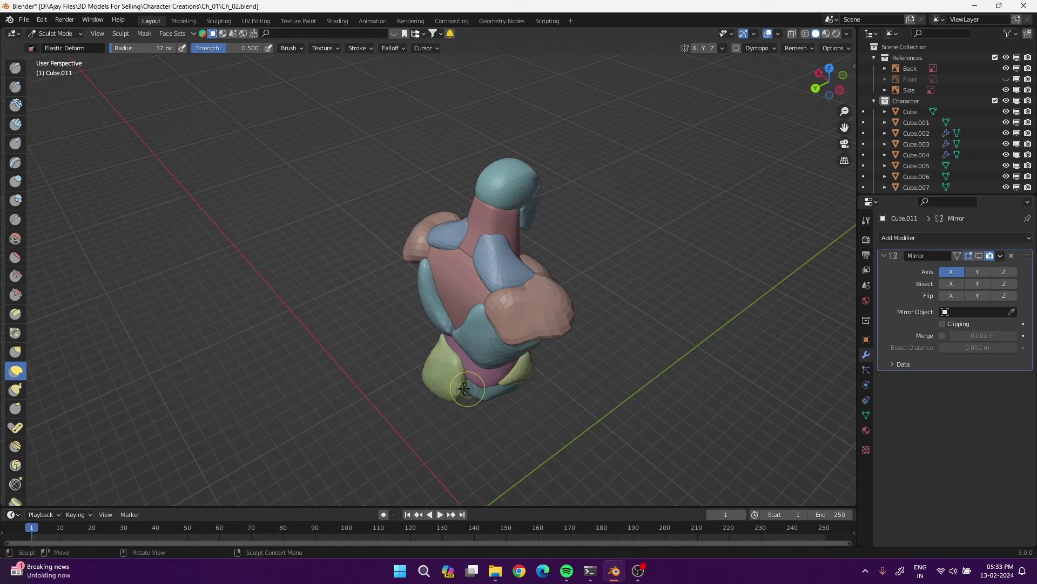
middle_click_drag(440, 393, 495, 391, "alt")
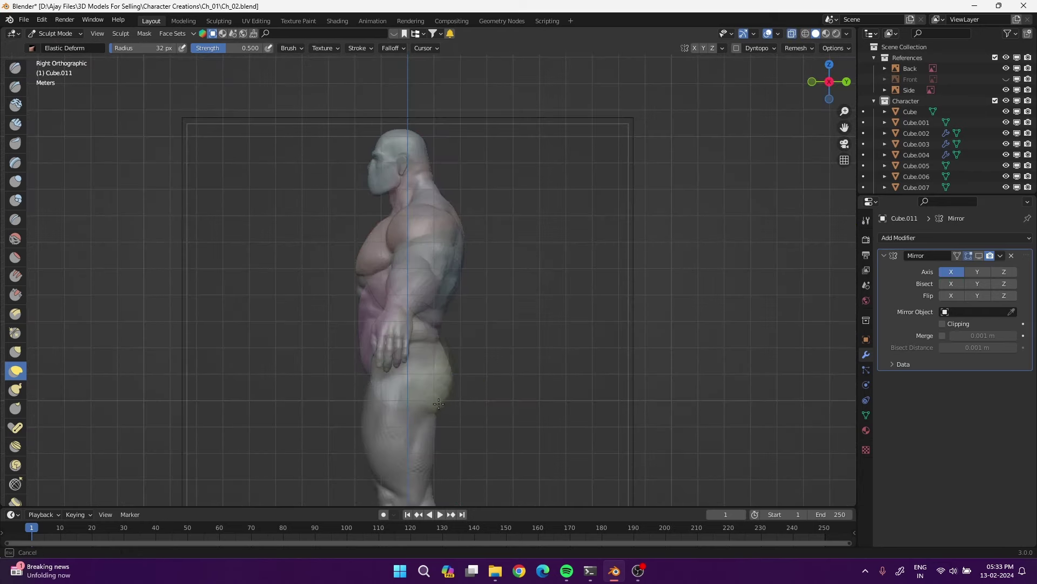
mouse_move(445, 402)
left_mouse_down()
mouse_move(446, 351)
mouse_move(444, 403)
left_mouse_up()
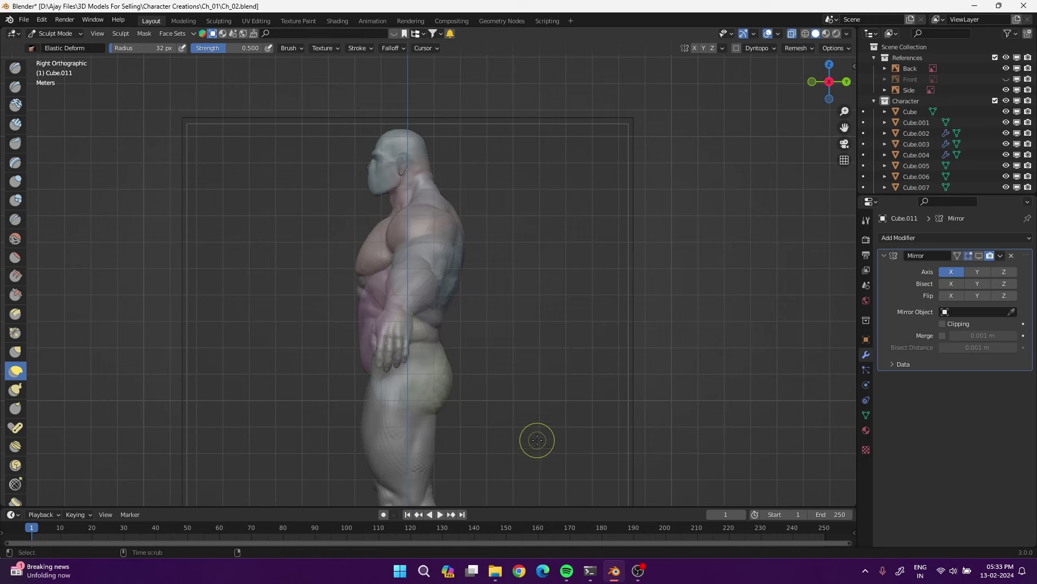
key("alt+z")
middle_click_drag(506, 379, 537, 363)
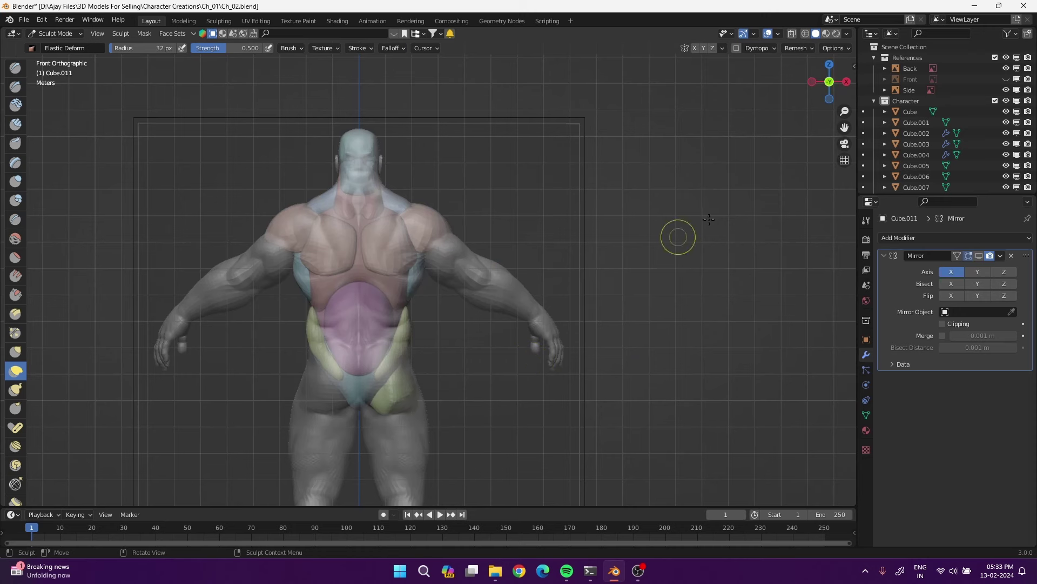
Show the Front reference and round the green glute's lower edge into a point
left_click(1006, 79)
left_click(1007, 68)
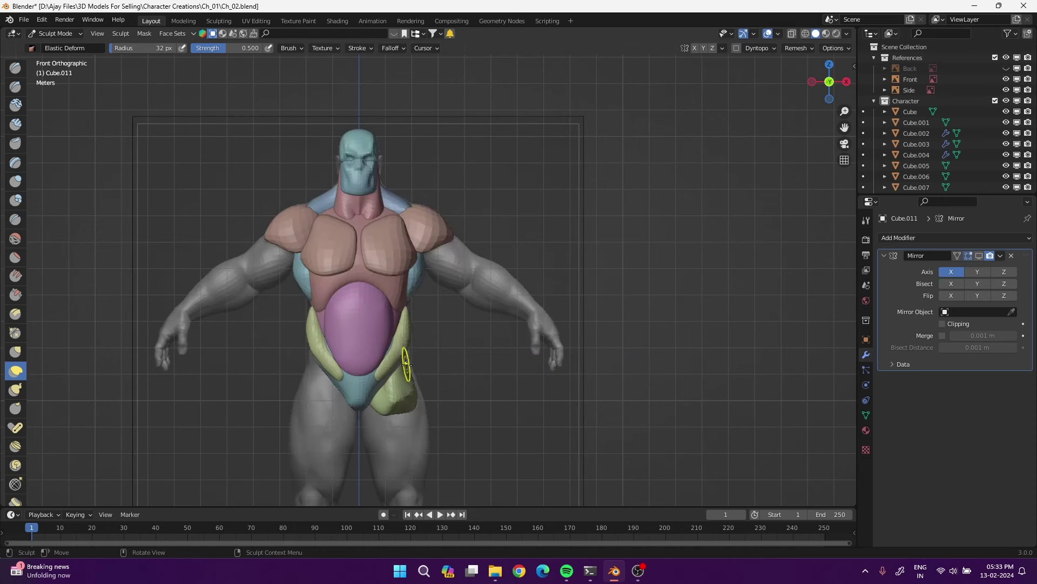
left_click_drag(385, 409, 405, 429)
left_click_drag(390, 393, 405, 406)
mouse_move(405, 362)
left_mouse_down()
mouse_move(413, 352)
mouse_move(409, 381)
mouse_move(400, 362)
left_mouse_up()
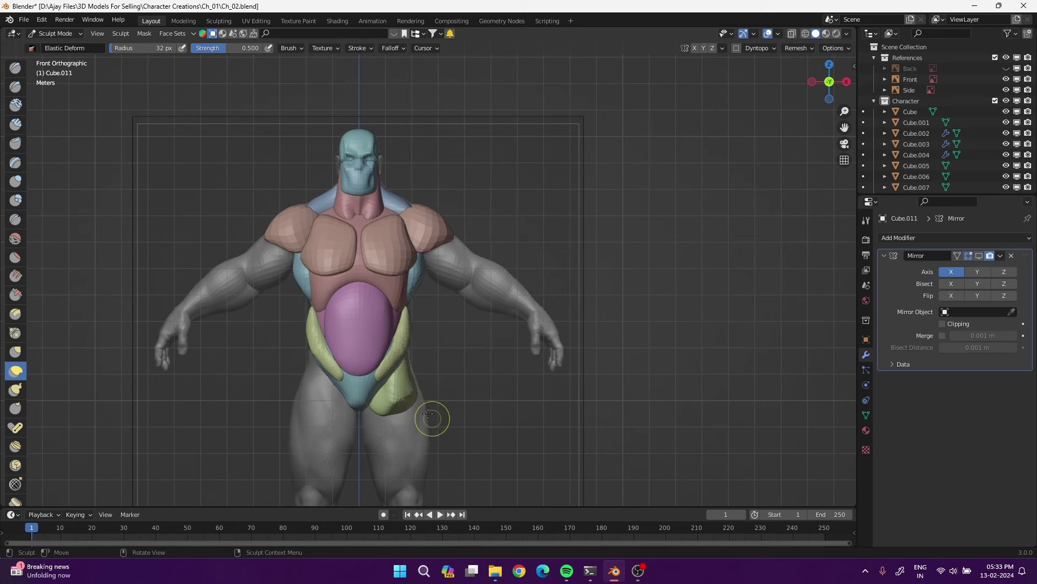
Sculpt the green obliques with Clay, Clay Strips and Inflate, undoing the inflate stroke
key("ctrl+Tab")
left_click(319, 378)
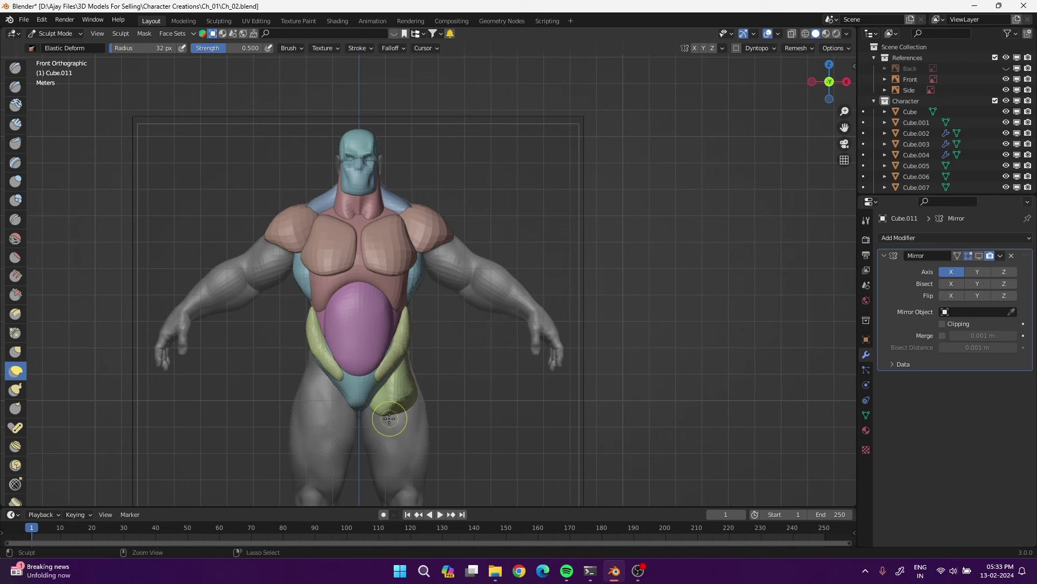
key("ctrl+Tab")
left_click(308, 479)
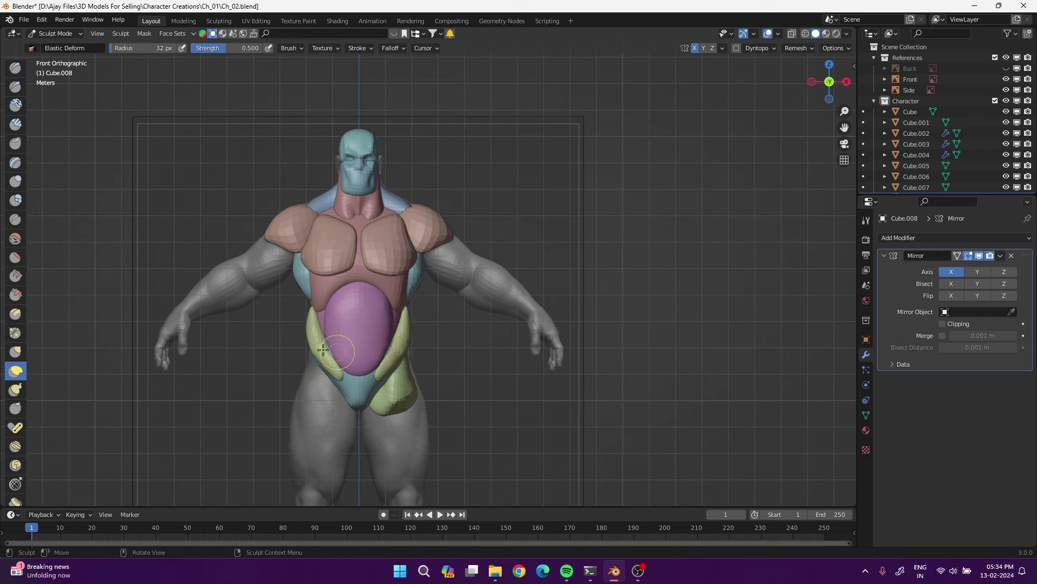
left_click(15, 105)
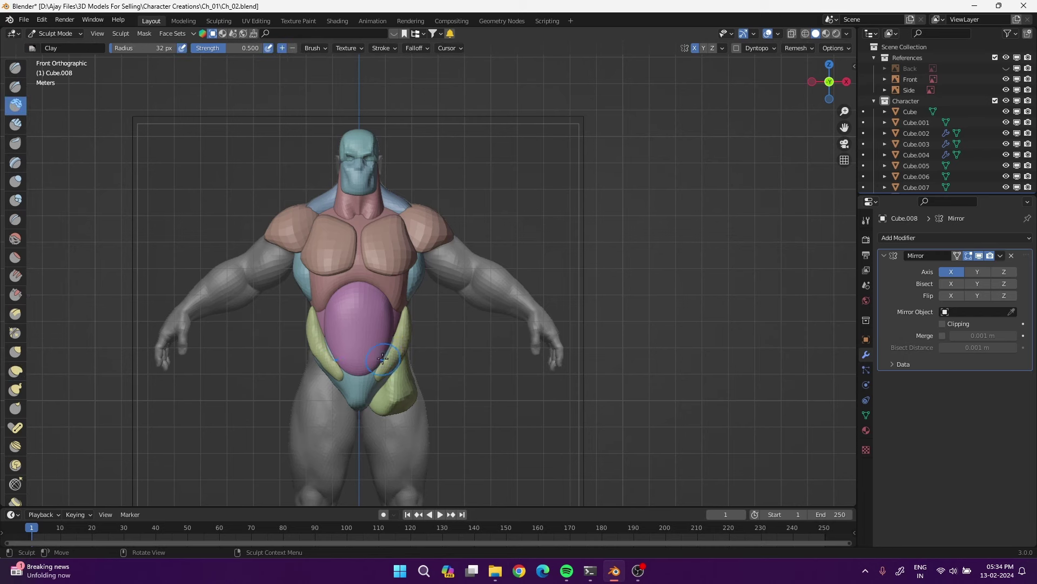
left_click(16, 125)
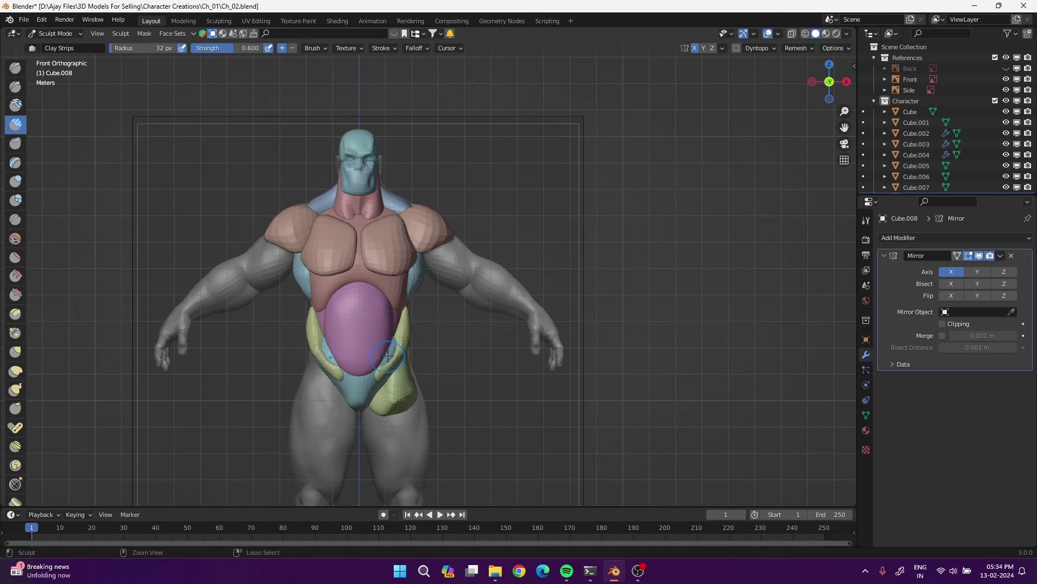
key("a")
left_click(15, 181)
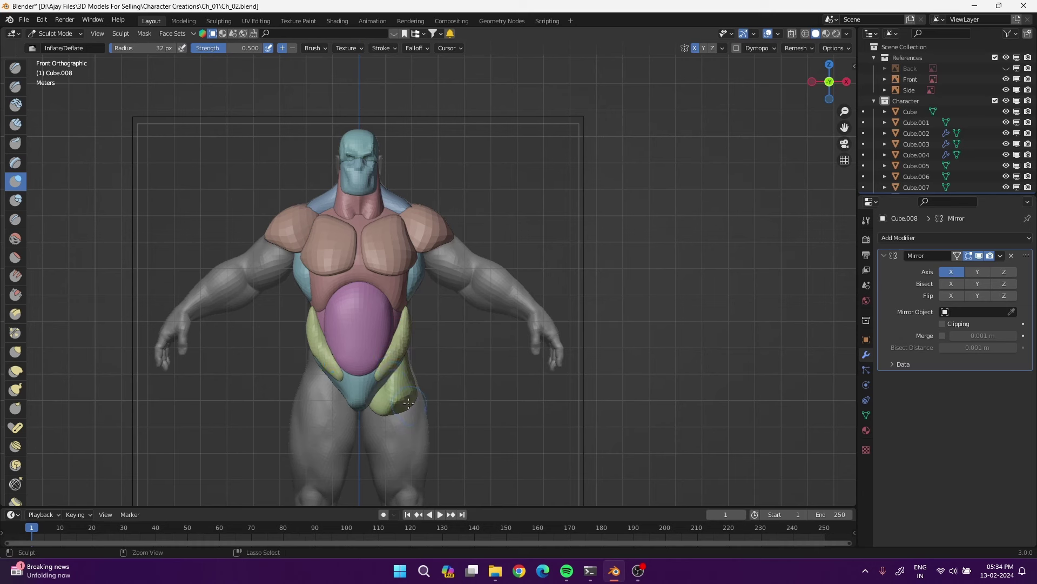
key("ctrl+z")
key("ctrl+Tab")
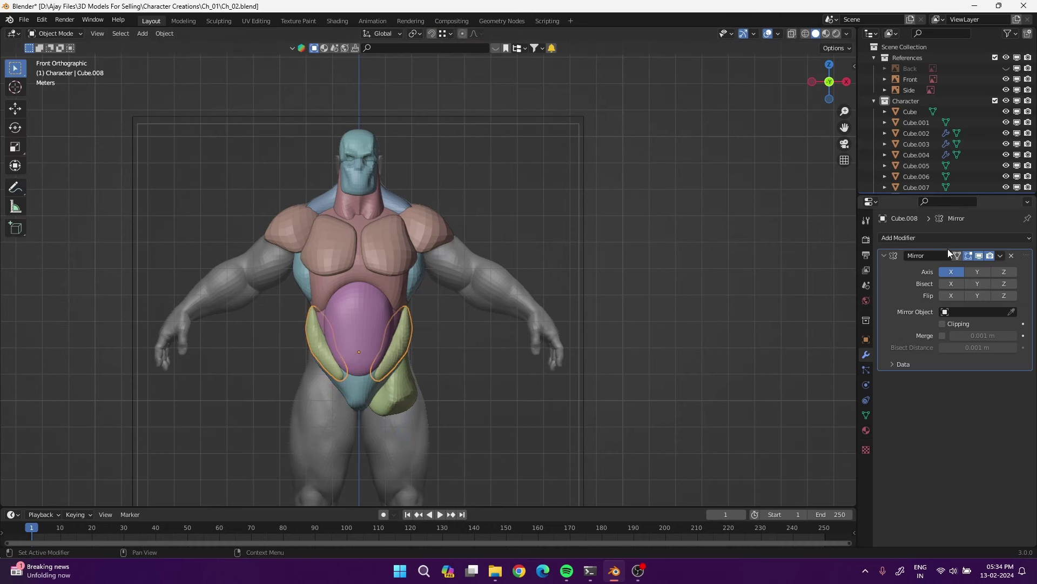
Sculpt Cube.011 from the back, building up the glute with the Clay brush
left_click(397, 400)
left_click(979, 256)
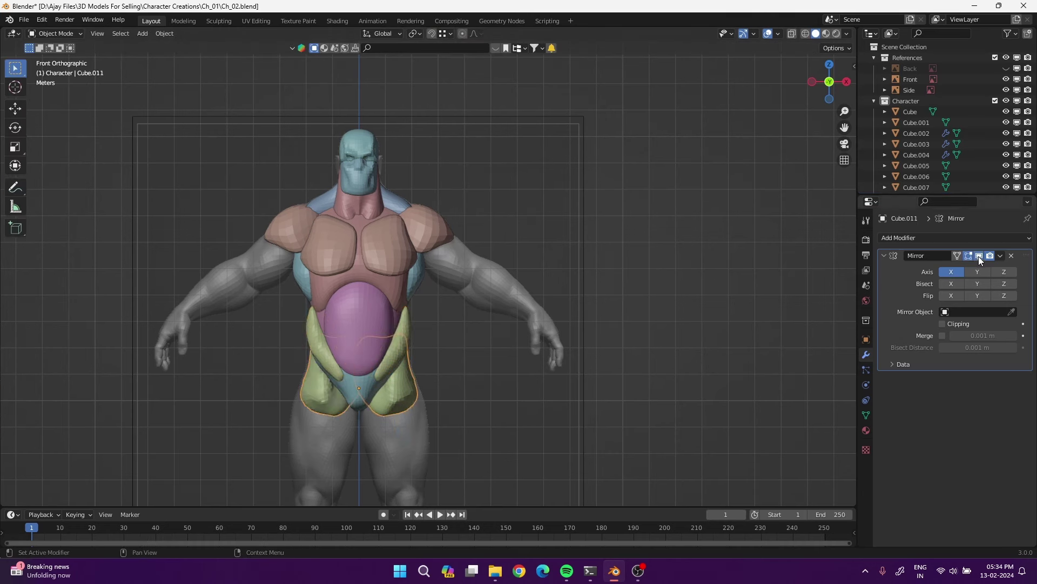
mouse_move(699, 380)
middle_mouse_down()
mouse_move(716, 375)
mouse_move(452, 375)
mouse_move(489, 390)
mouse_move(370, 372)
middle_mouse_up()
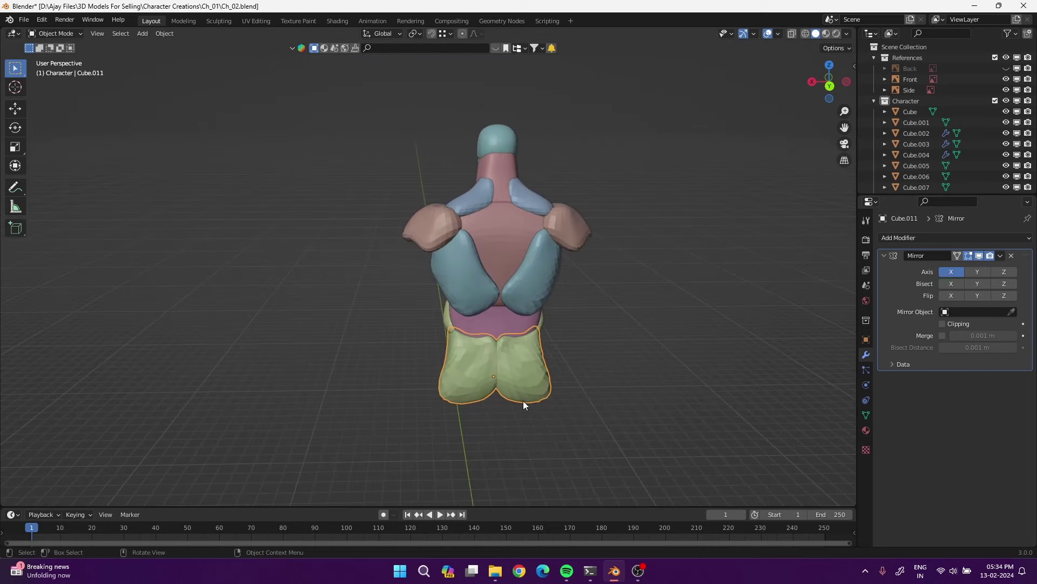
key("ctrl+Tab")
left_click(468, 493)
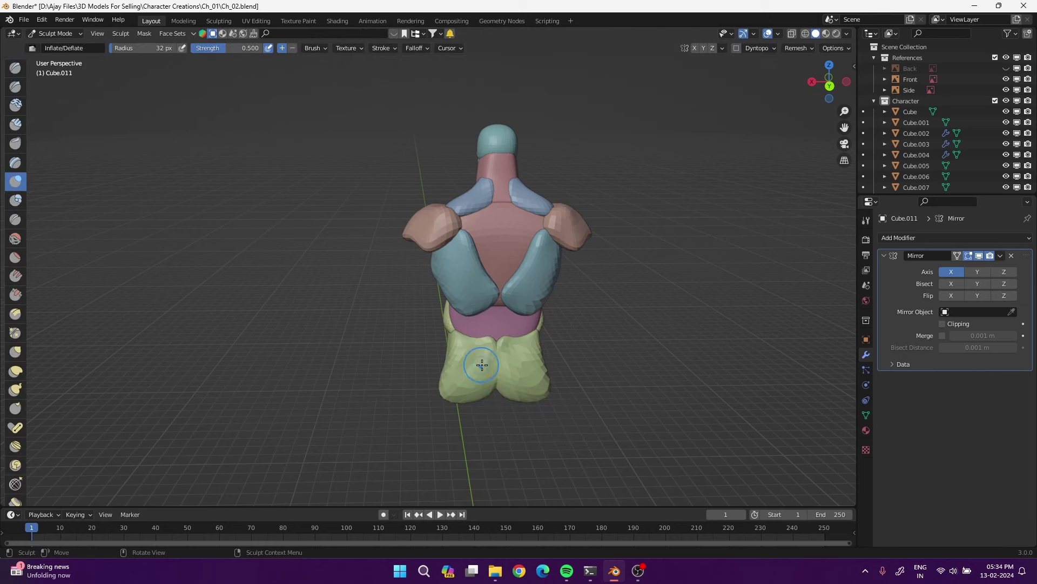
left_click(15, 105)
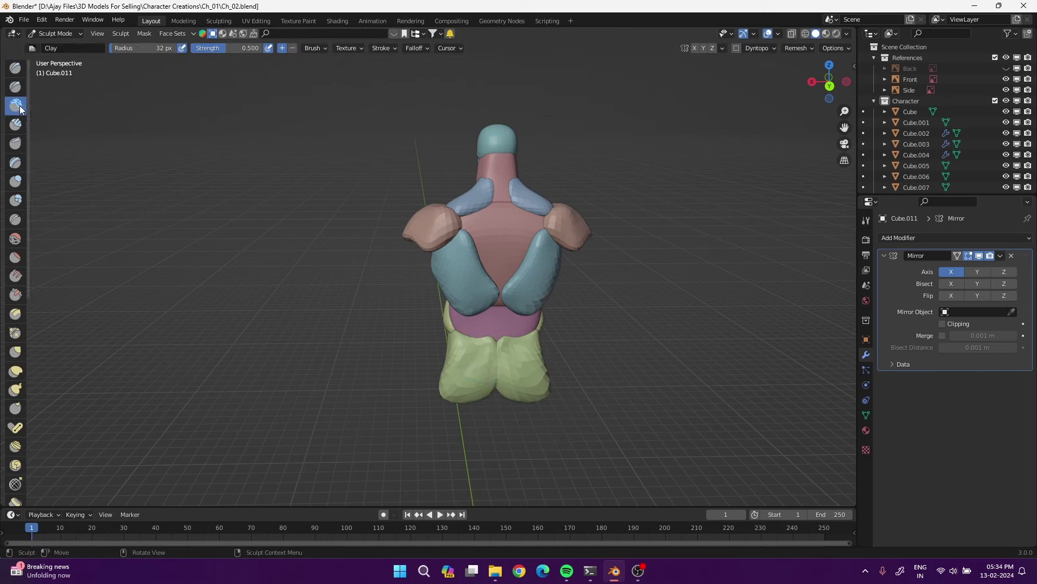
left_click_drag(484, 387, 489, 359)
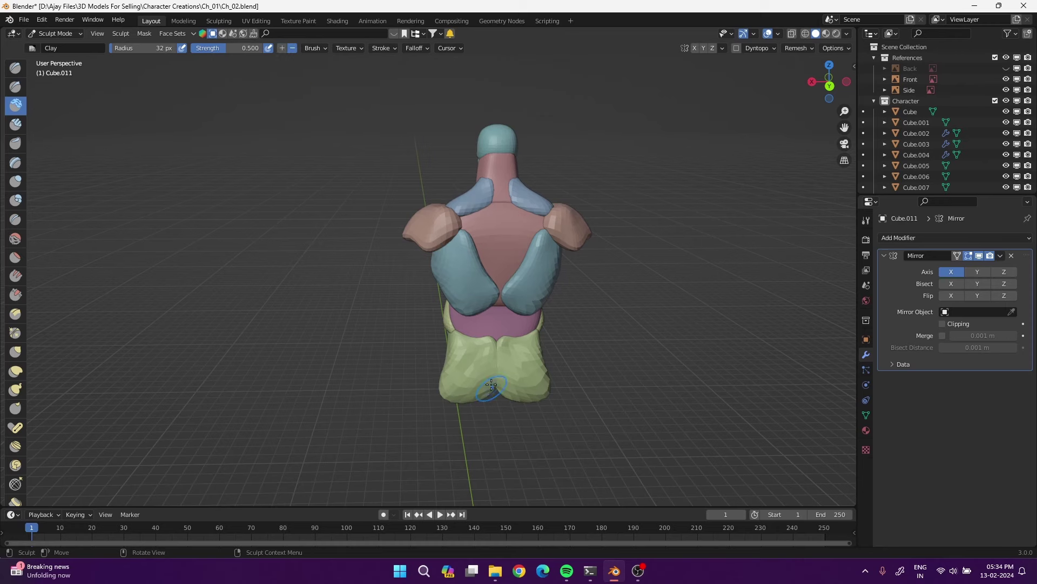
left_click_drag(491, 385, 487, 379)
Lay Clay Strips on the green glute and carve down its top edge
scroll(362, 411, "down", 2)
scroll(511, 405, "up", 5)
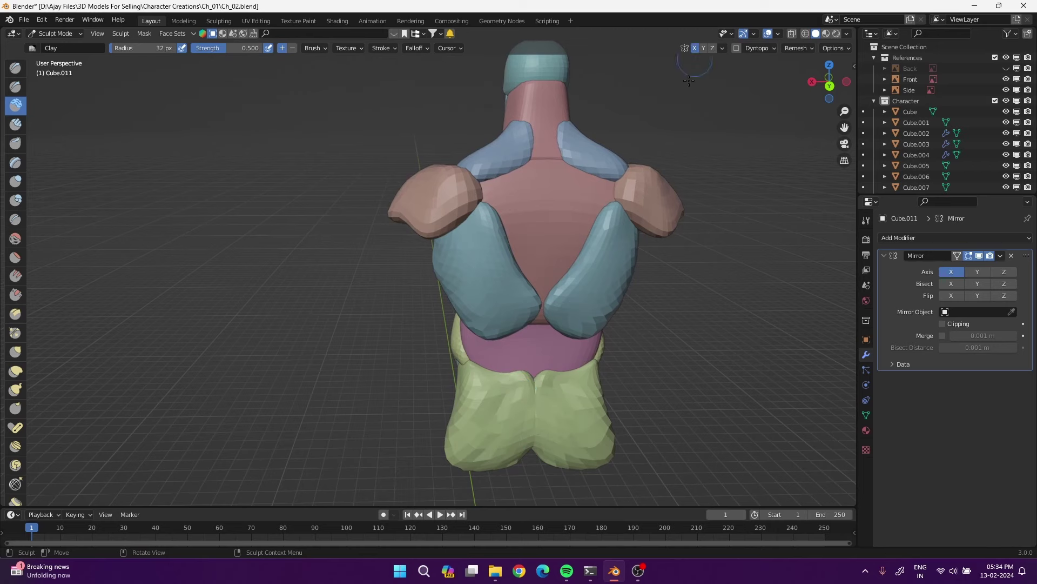
middle_click_drag(378, 378, 352, 405)
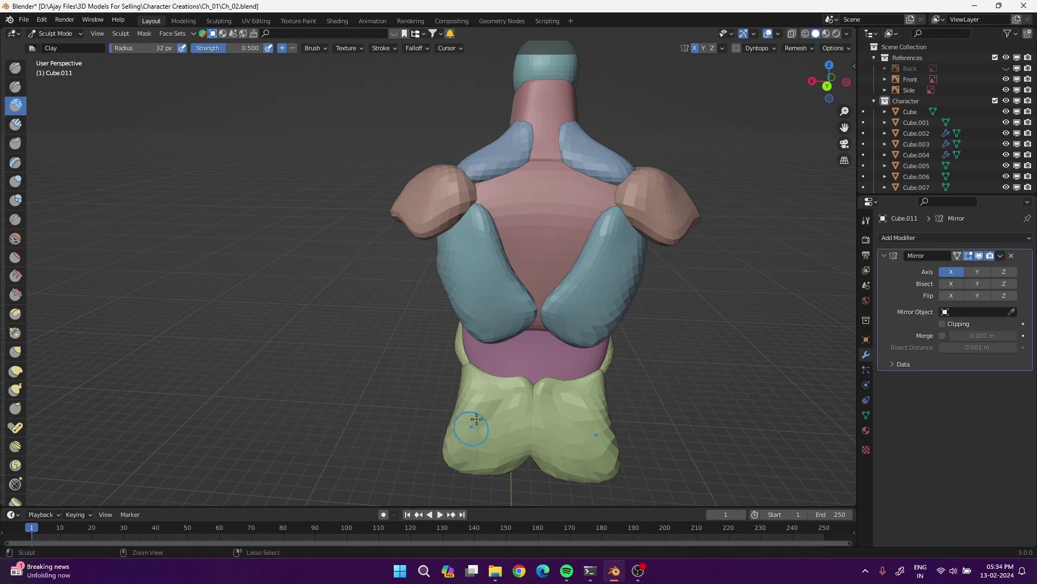
left_click(15, 124)
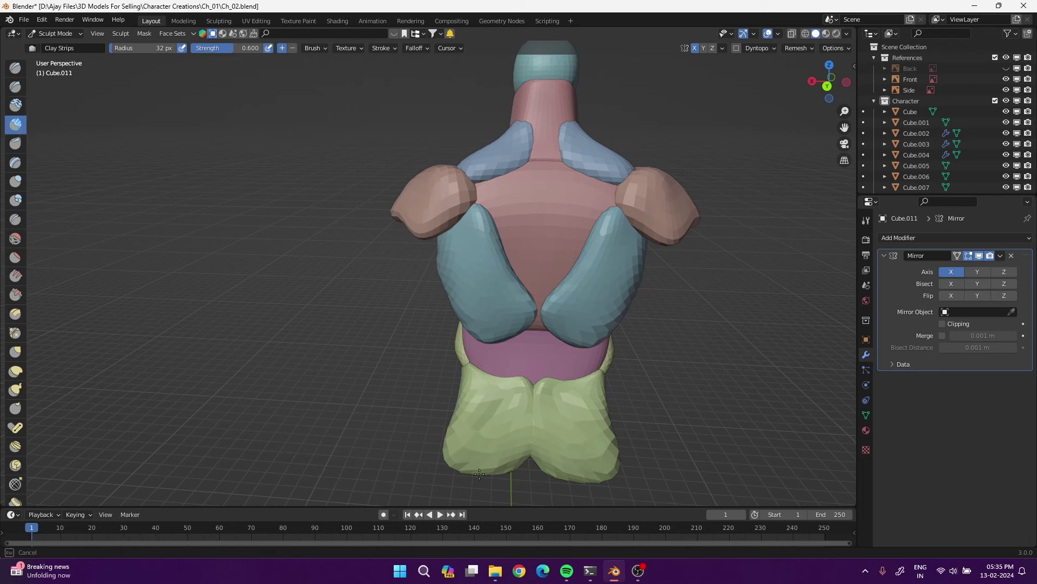
left_click_drag(474, 455, 514, 416)
mouse_move(516, 453)
left_mouse_down()
mouse_move(514, 397)
mouse_move(528, 408)
left_mouse_up()
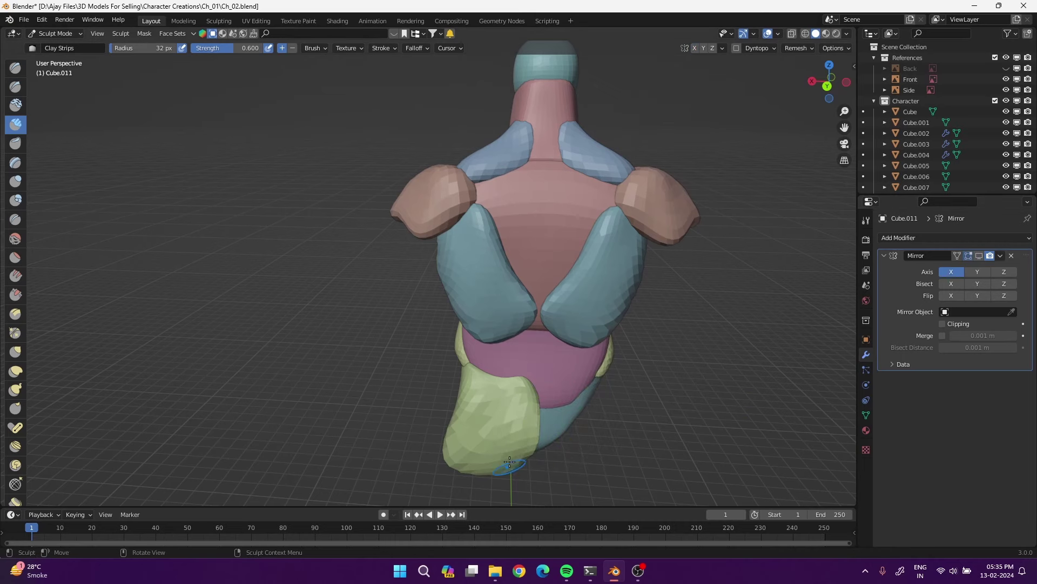
middle_click_drag(319, 438, 301, 377)
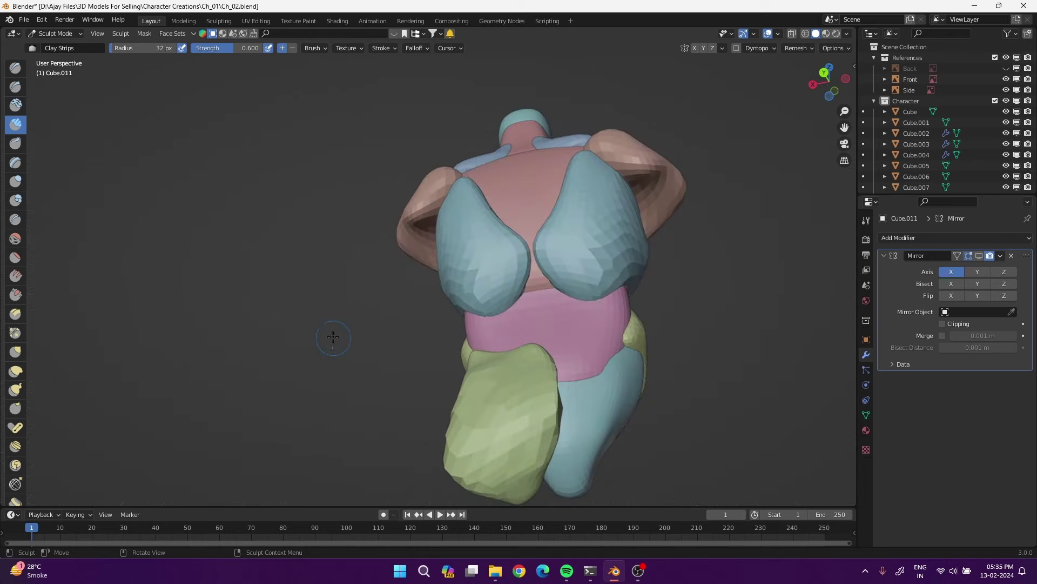
scroll(289, 335, "up", 2)
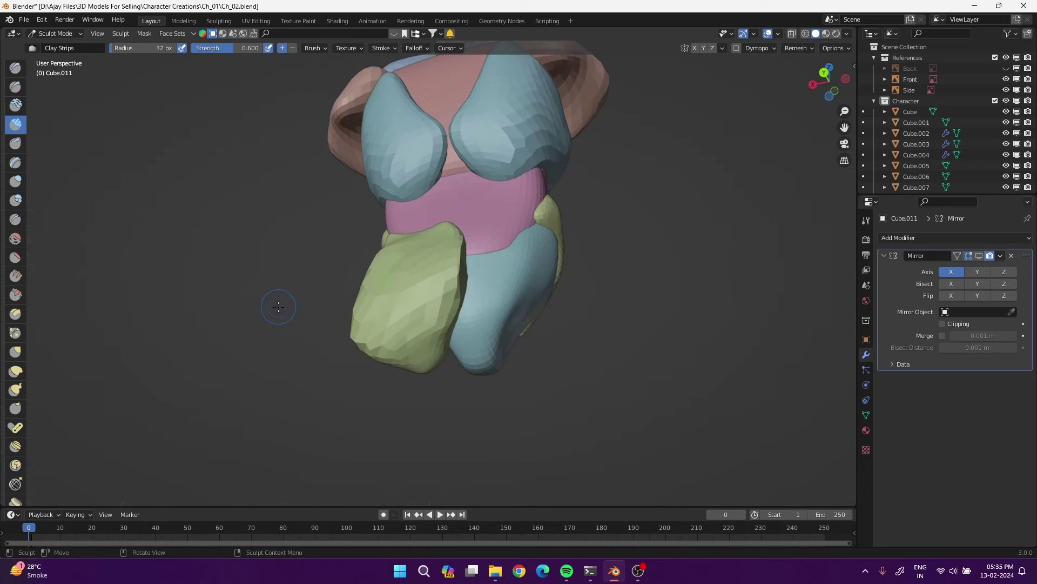
middle_click_drag(275, 303, 305, 351)
left_click_drag(441, 373, 430, 385)
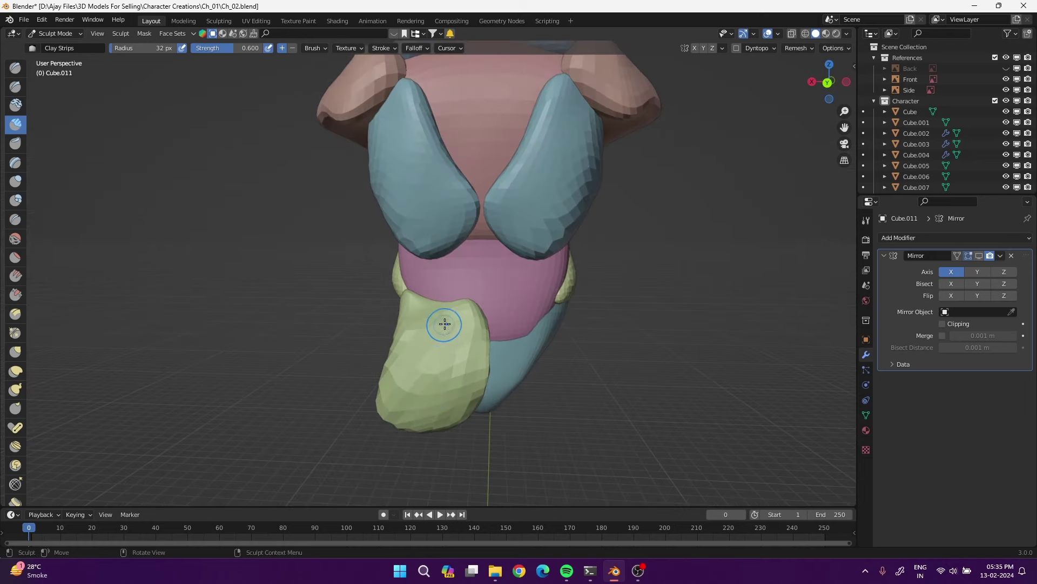
left_click_drag(458, 317, 474, 324, "ctrl")
Sculpt the glute to the Back reference outline in X-ray, checking Right view
key("ctrl+KP_1")
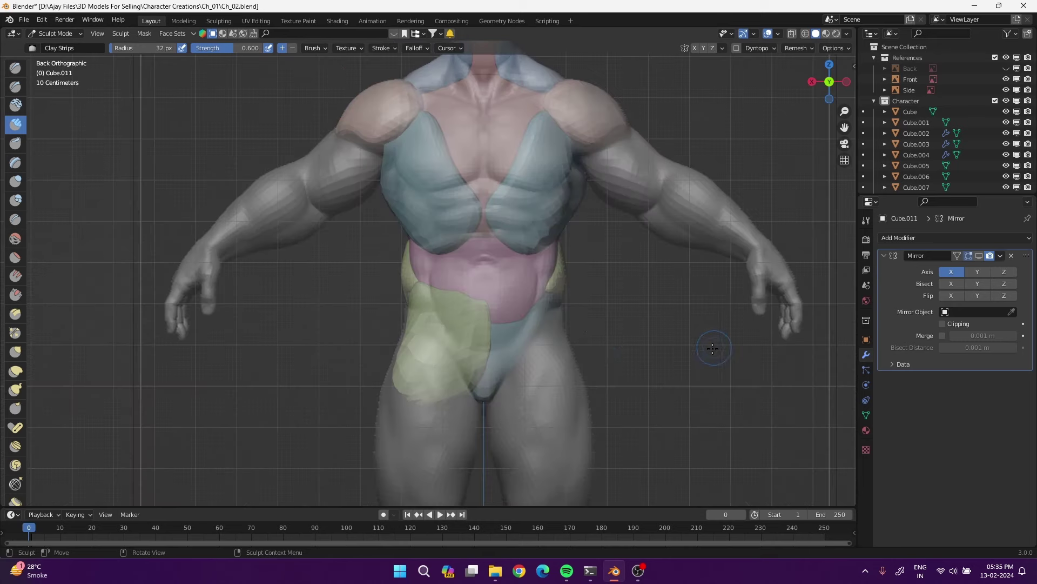
left_click(1006, 68)
left_click(1006, 79)
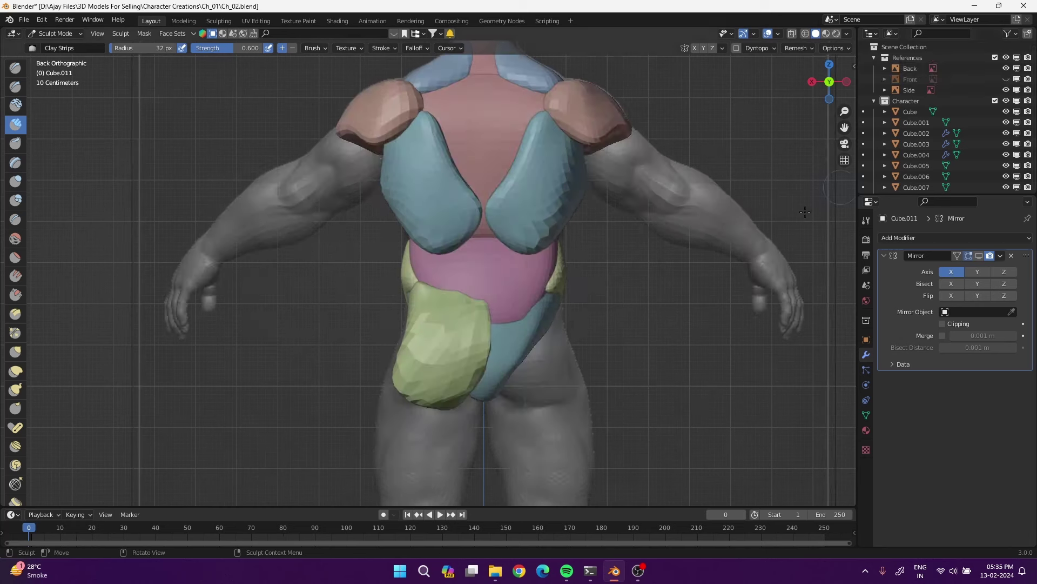
key("alt+z")
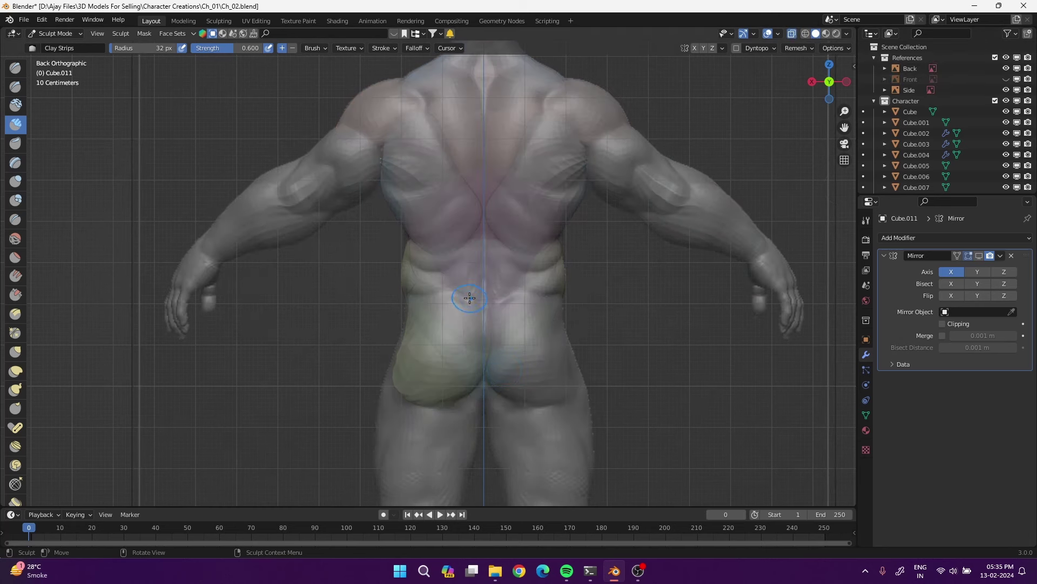
left_click_drag(470, 298, 423, 290)
left_click_drag(415, 301, 438, 307)
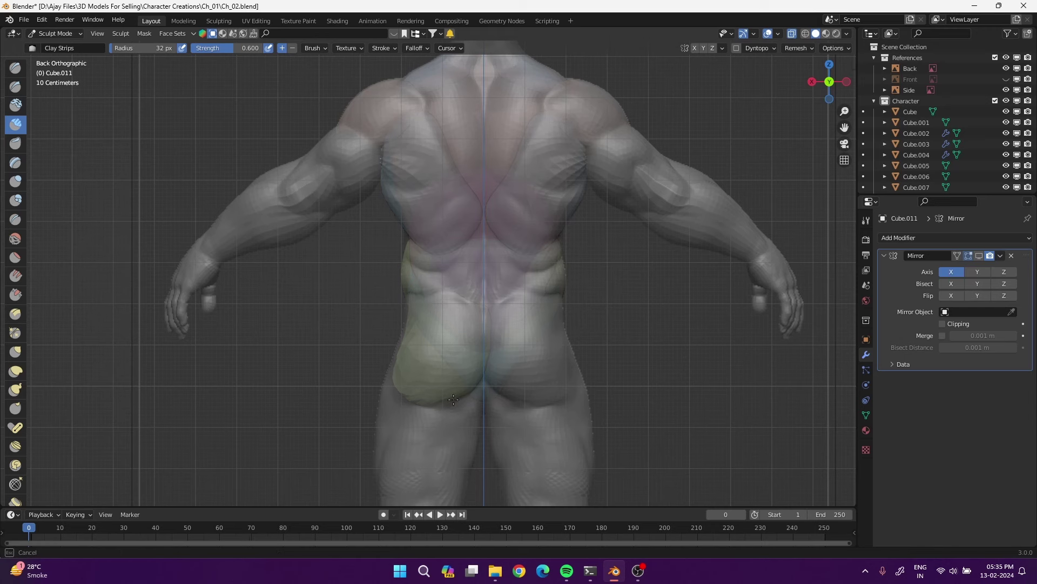
left_click_drag(435, 402, 444, 405)
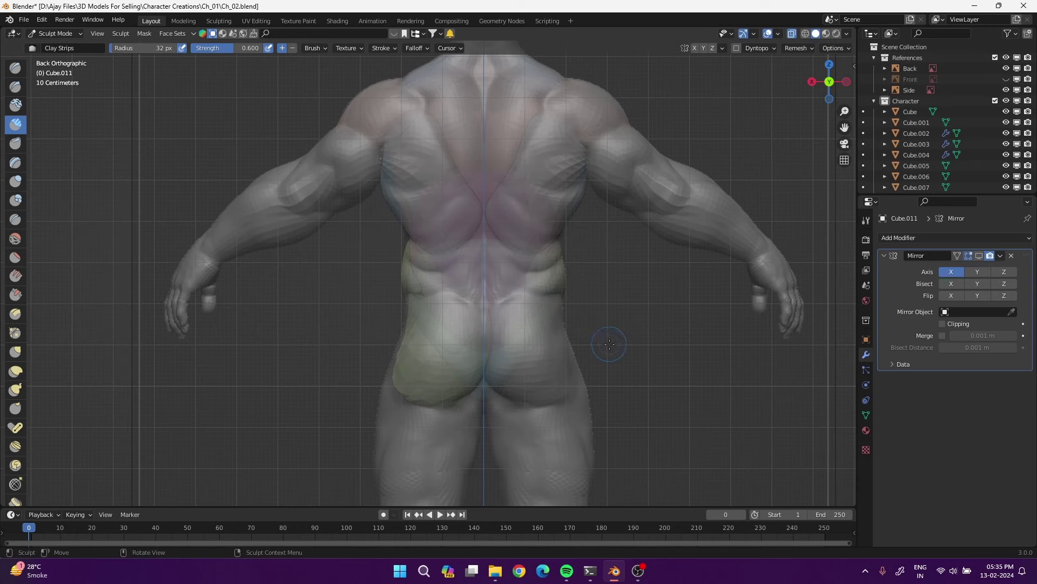
key("KP_3")
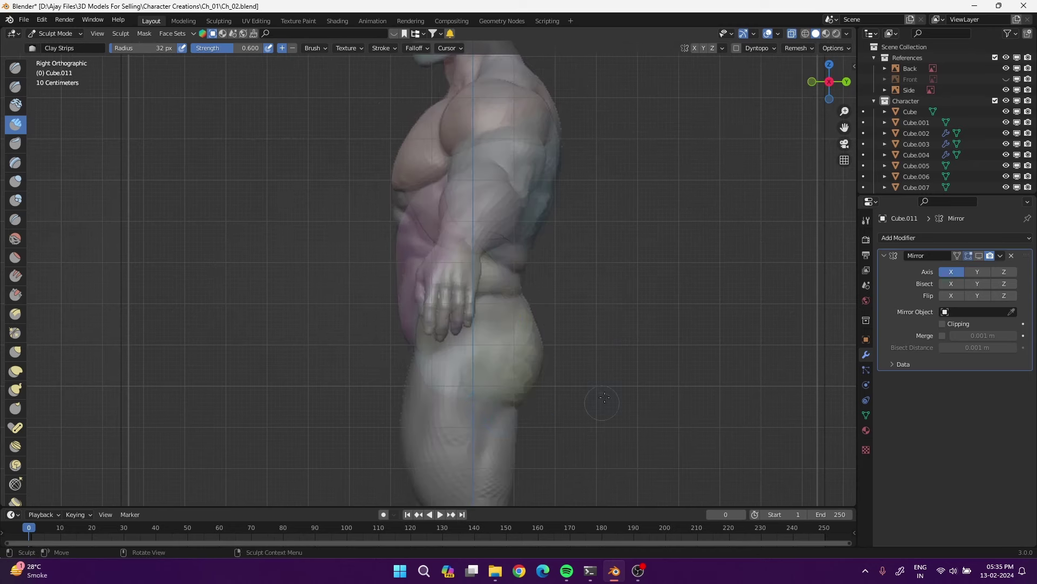
key("alt+z")
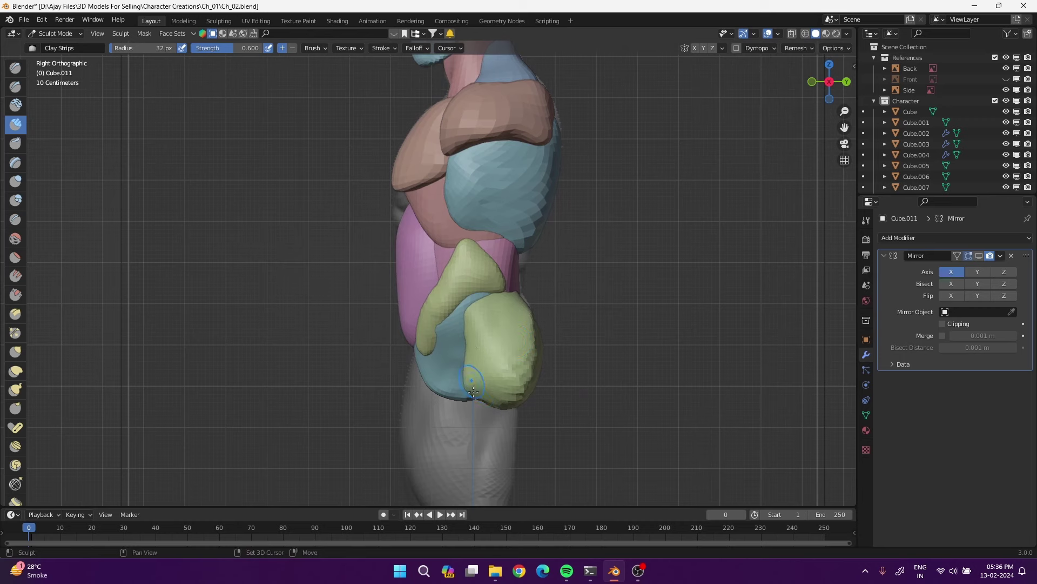
Smooth the green glute surface and turn on the Mirror modifier's viewport display
middle_click_drag(531, 355, 433, 337)
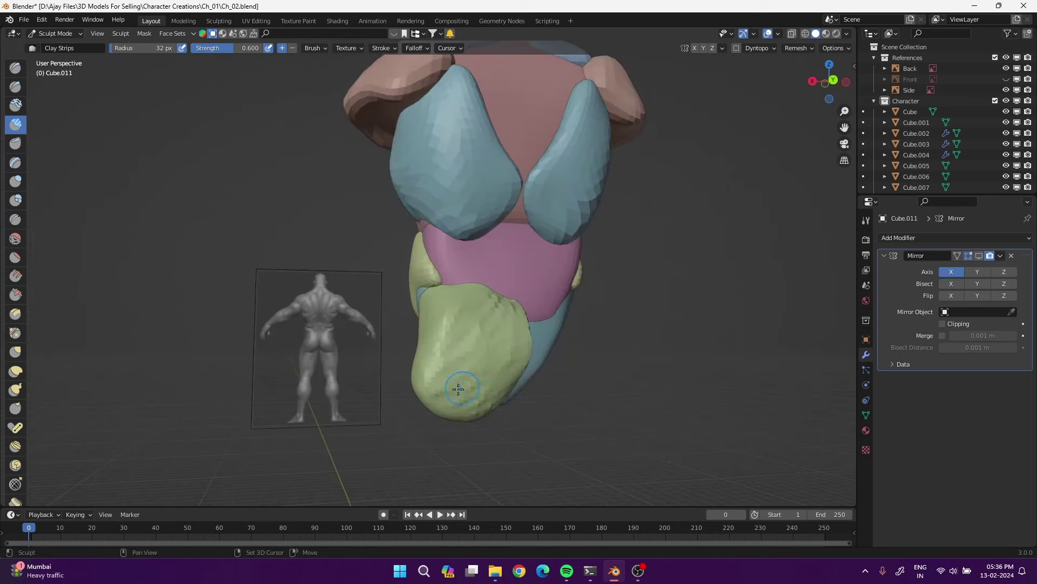
mouse_move(434, 338)
left_mouse_down("shift")
mouse_move(505, 339)
mouse_move(494, 373)
left_mouse_up("shift")
middle_click_drag(495, 372, 368, 324)
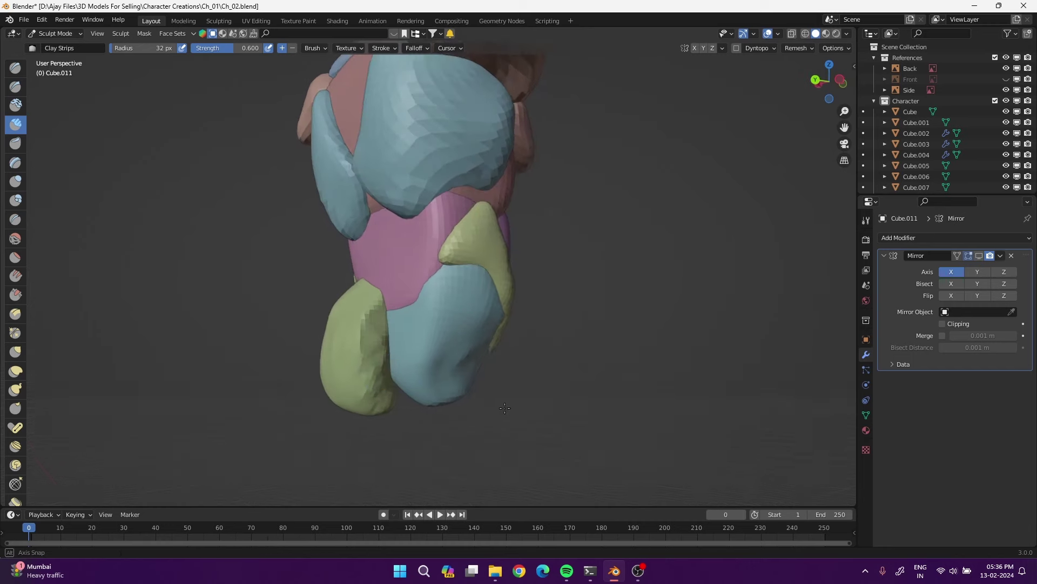
left_click_drag(368, 325, 372, 384, "shift")
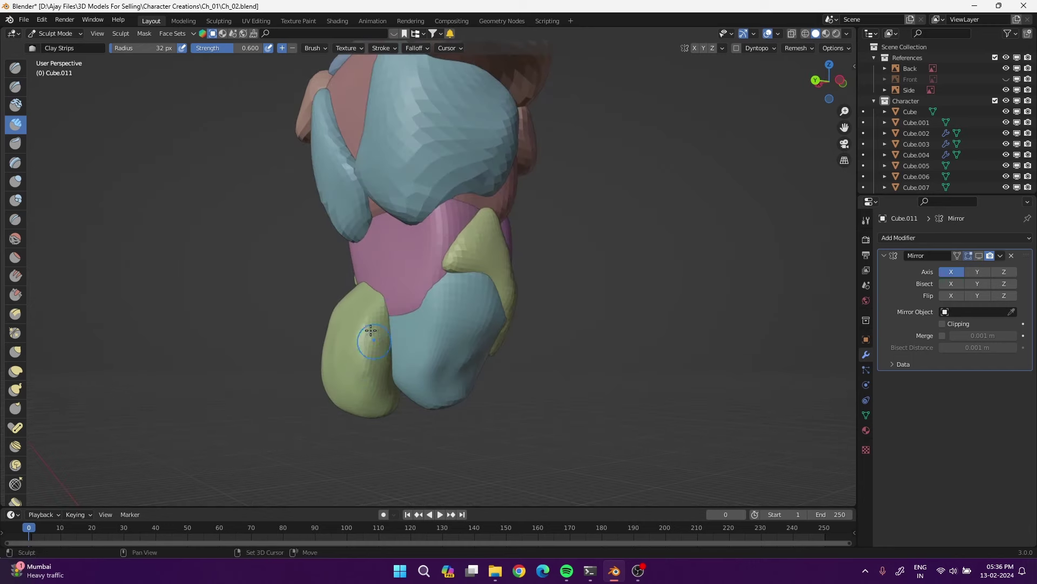
left_click(980, 256)
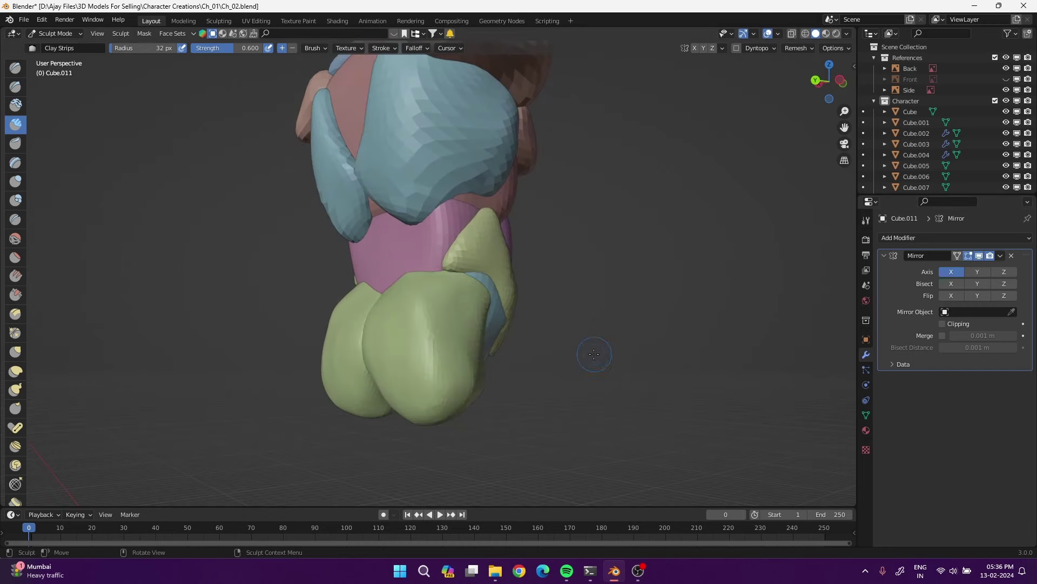
From straight behind, set up Elastic Deform with a 62 px brush radius
middle_click_drag(513, 324, 652, 340)
key("ctrl+KP_1")
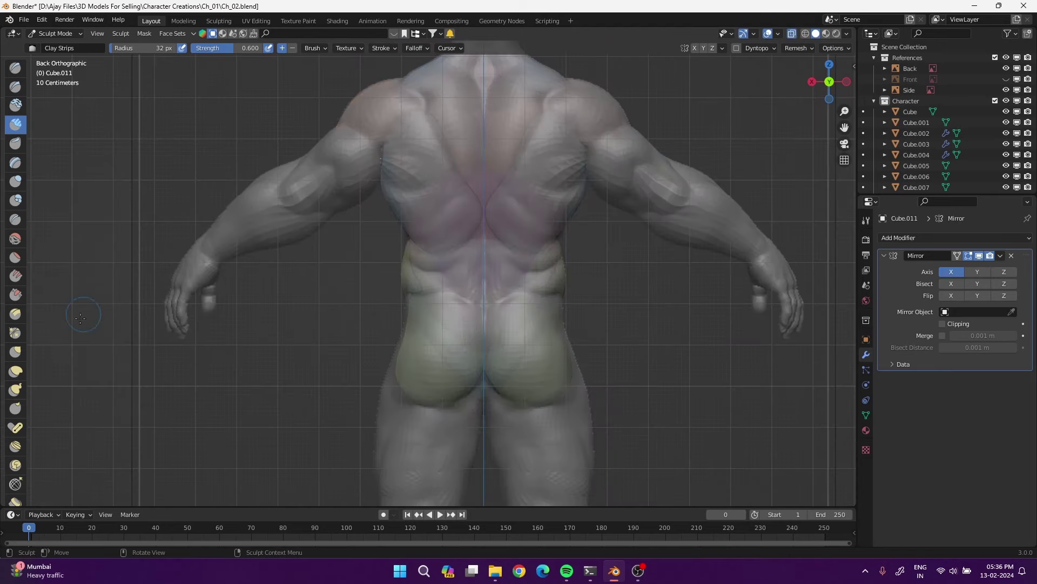
left_click(15, 371)
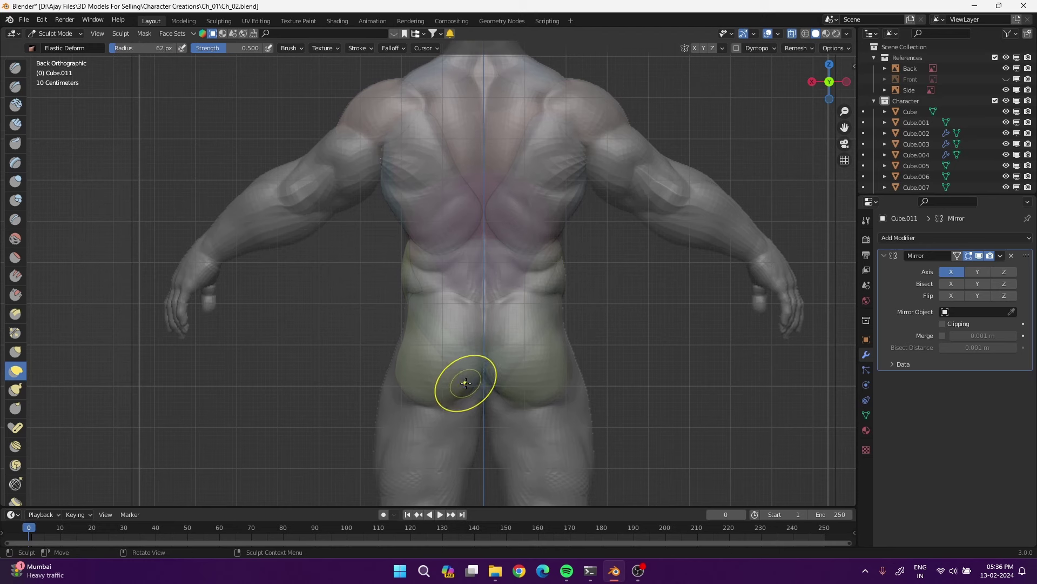
left_click_drag(465, 384, 467, 380)
left_click(472, 384)
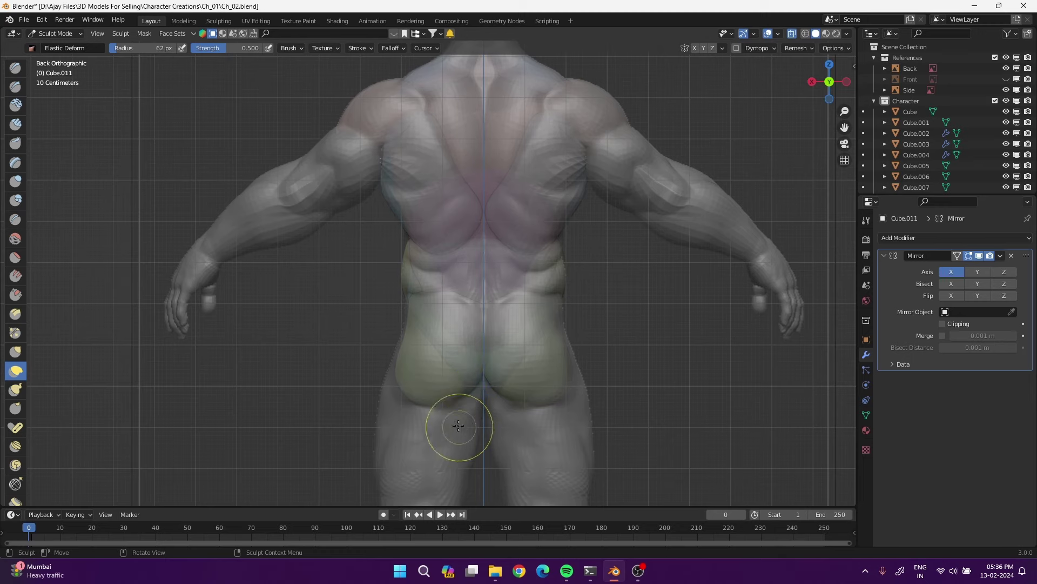
Hide the grey body, add Clay Strips to the left glute, and hide its mirrored copy
key("h")
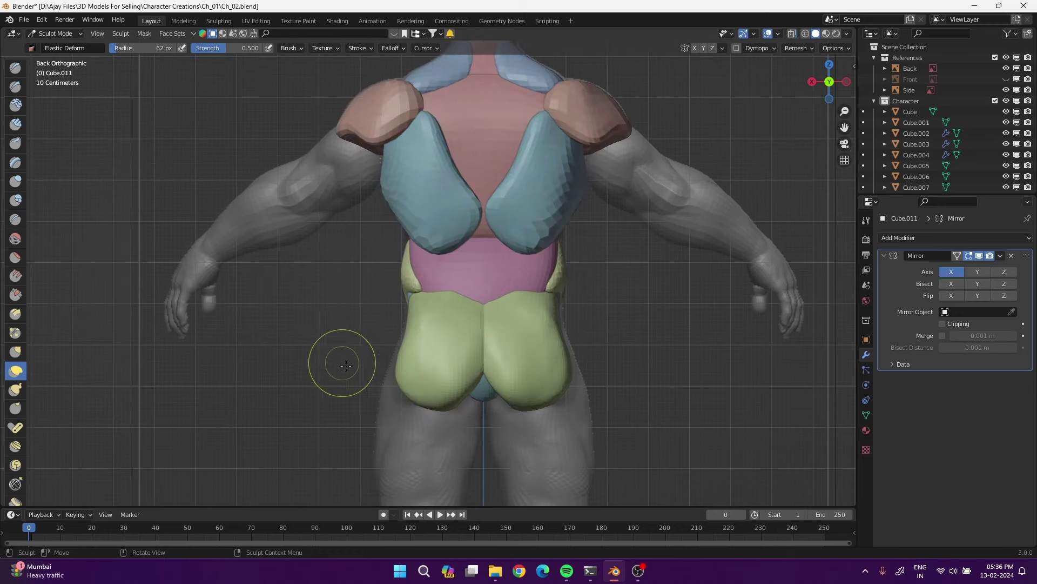
middle_click_drag(343, 364, 494, 360)
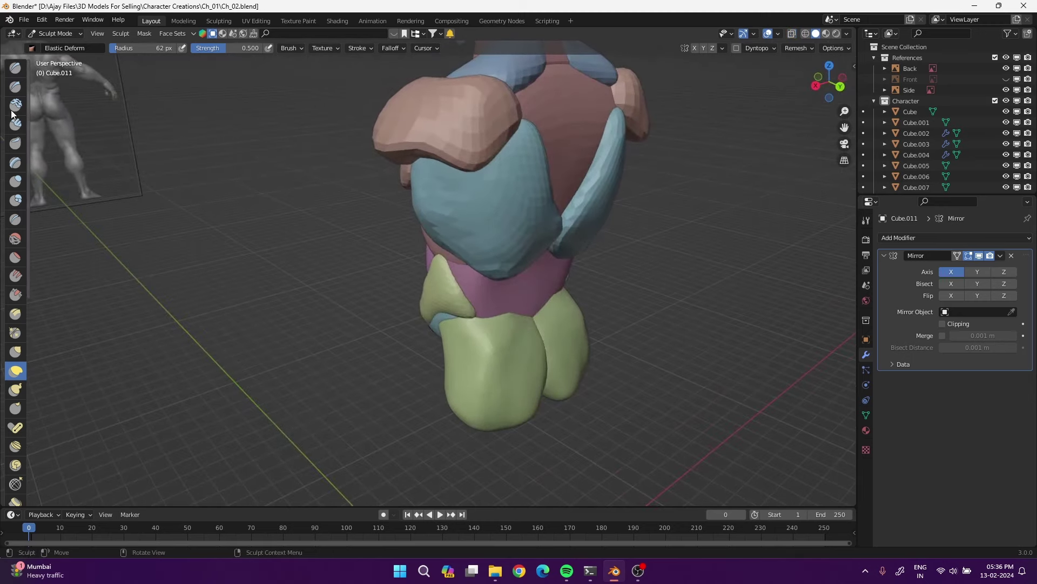
left_click(15, 143)
left_click(16, 124)
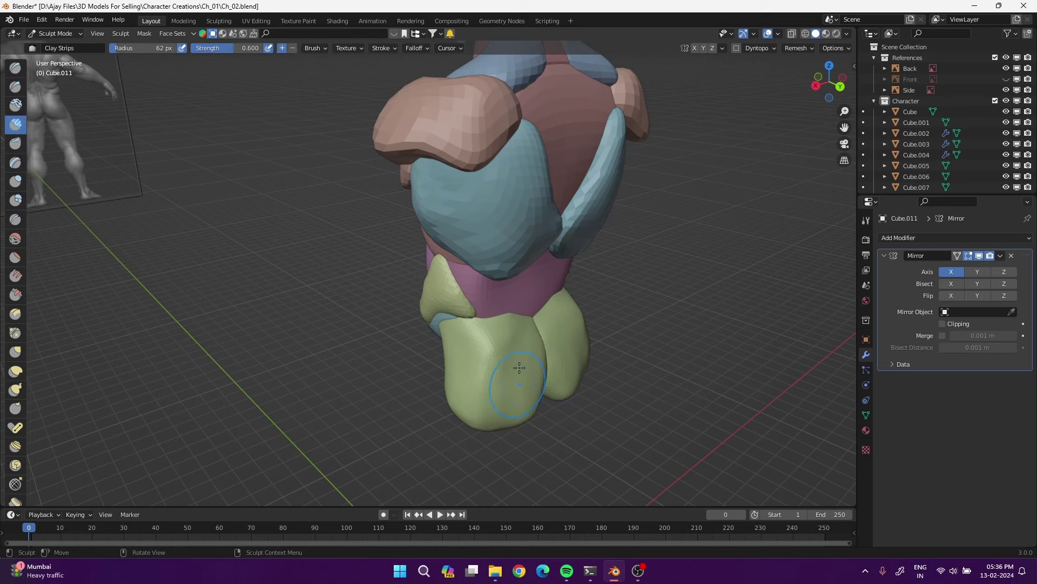
mouse_move(519, 367)
left_mouse_down()
mouse_move(519, 410)
mouse_move(521, 336)
mouse_move(511, 416)
mouse_move(516, 349)
left_mouse_up()
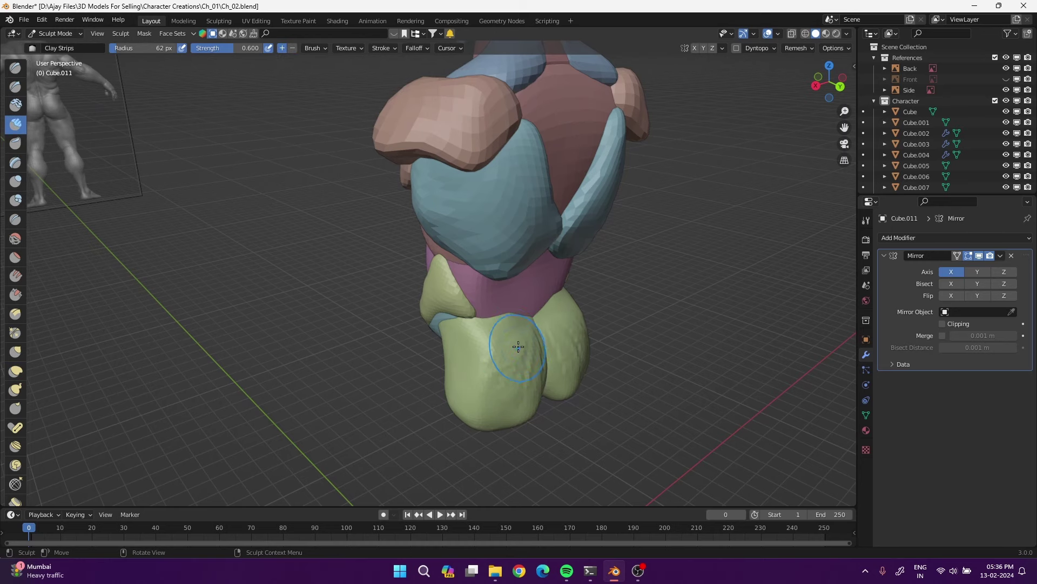
left_click_drag(468, 372, 475, 399)
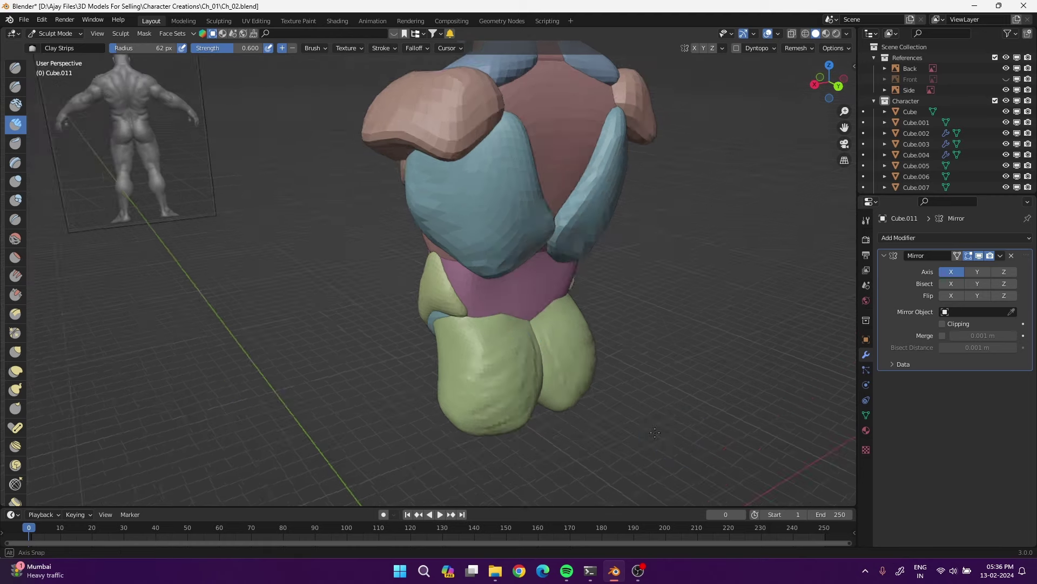
middle_click_drag(475, 404, 541, 400)
left_click(979, 255)
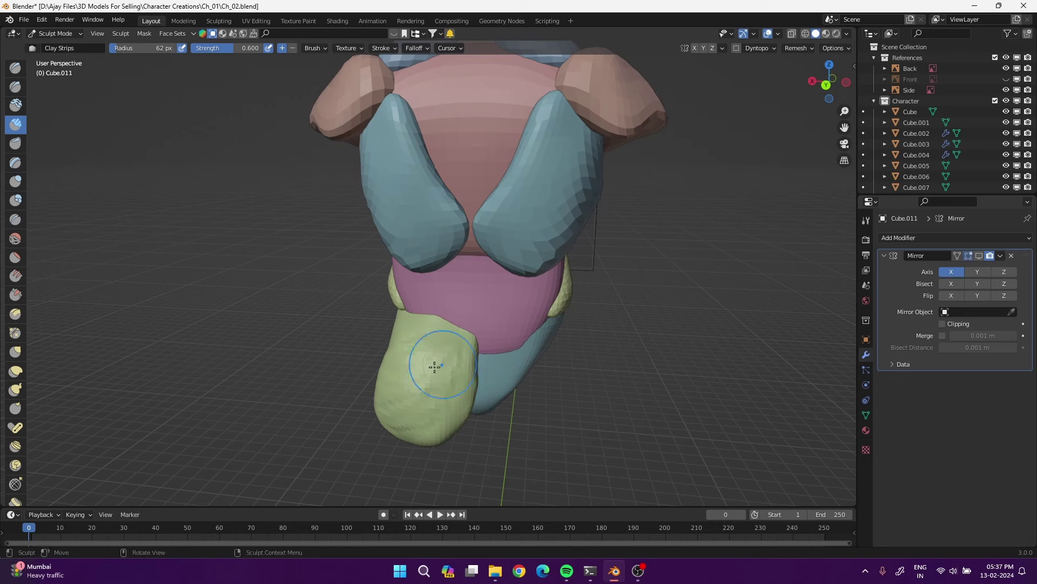
Build up the left glute's upper and side surfaces, checking from back and side angles
left_click_drag(435, 367, 432, 373, "shift")
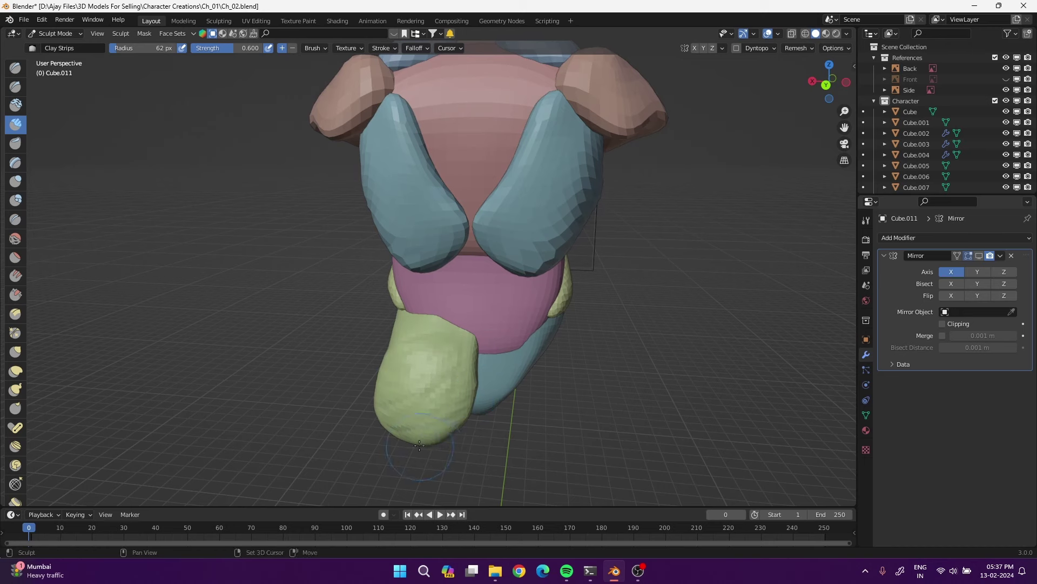
mouse_move(393, 417)
left_mouse_down()
mouse_move(429, 359)
mouse_move(410, 333)
left_mouse_up()
middle_click_drag(410, 334, 489, 415)
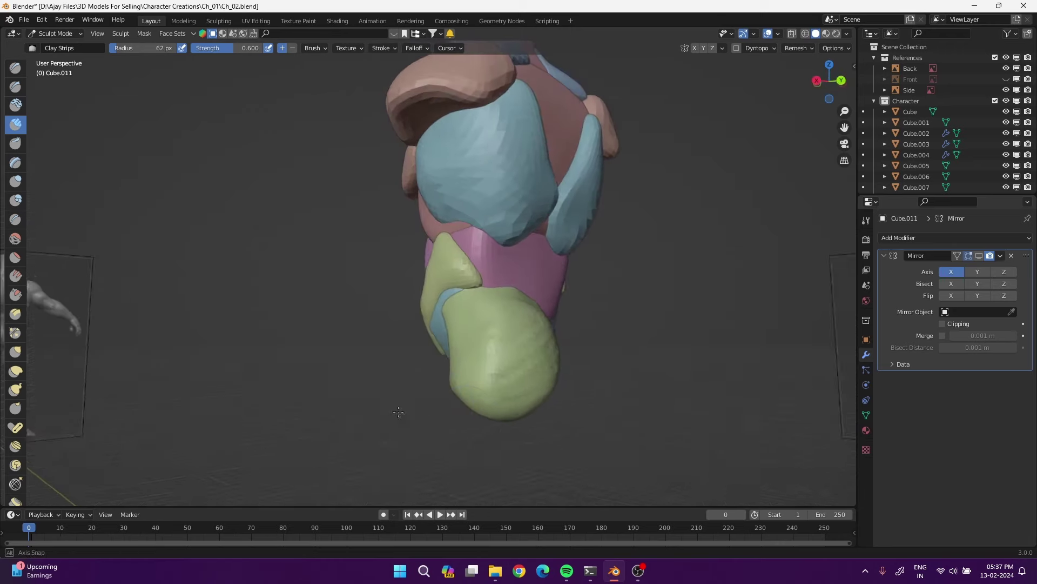
mouse_move(496, 406)
left_mouse_down()
mouse_move(505, 392)
mouse_move(491, 370)
left_mouse_up()
left_click_drag(503, 416, 482, 374)
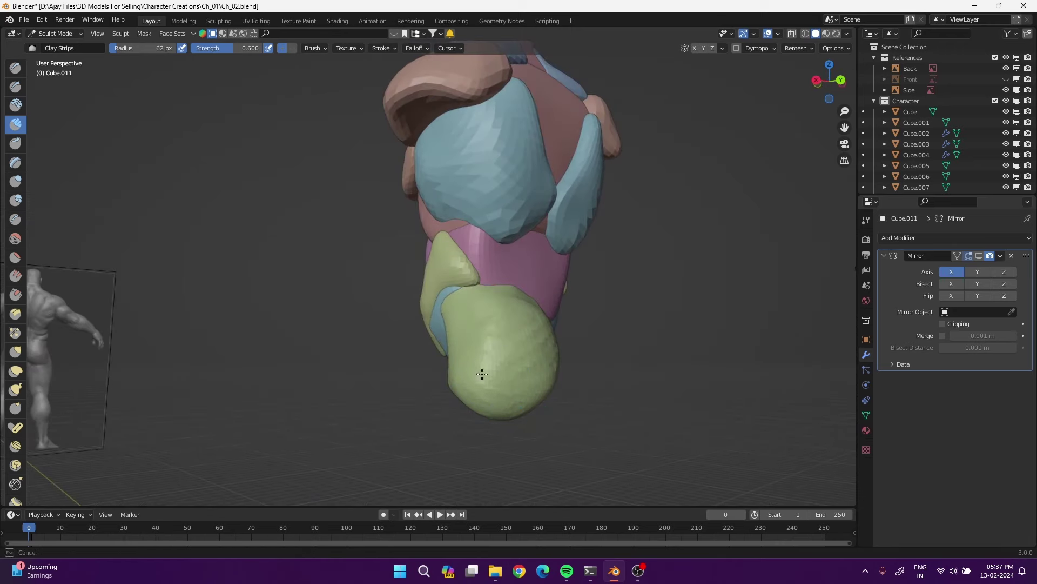
left_click_drag(555, 318, 481, 301)
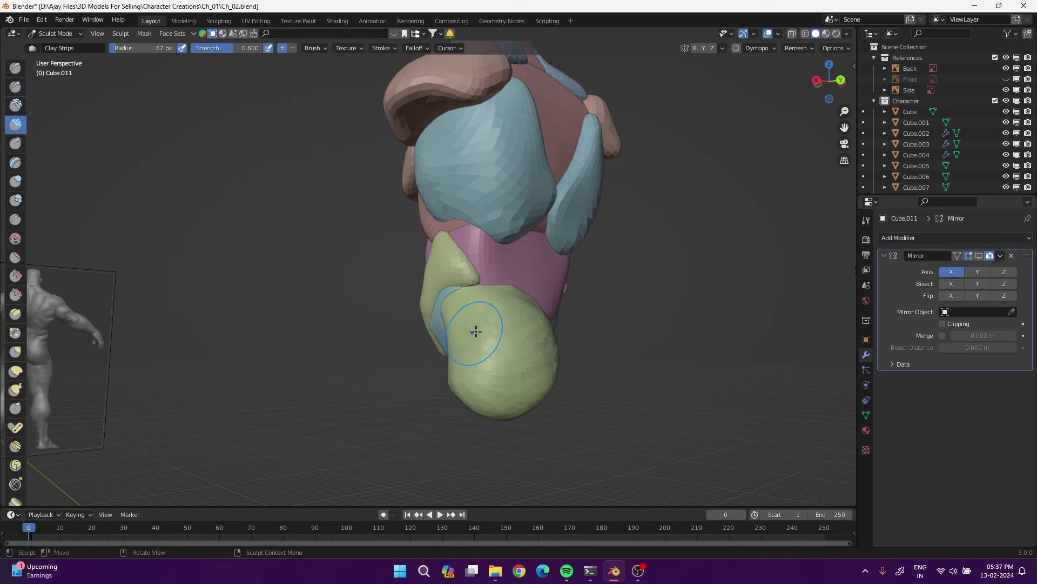
middle_click_drag(688, 354, 411, 329)
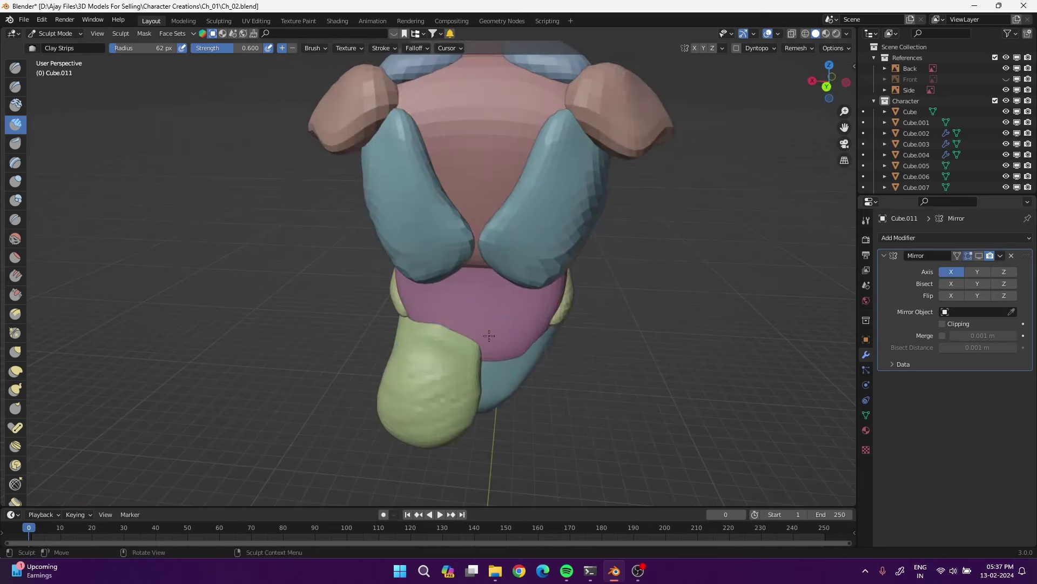
left_click_drag(410, 329, 415, 339)
middle_click_drag(387, 394, 507, 322)
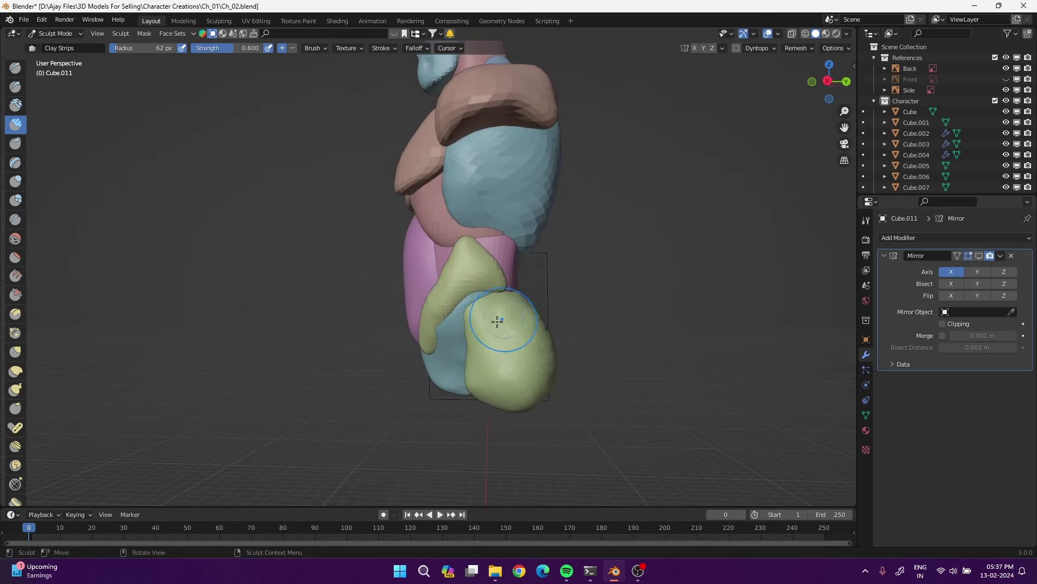
mouse_move(511, 337)
left_mouse_down()
mouse_move(491, 331)
mouse_move(507, 328)
mouse_move(494, 357)
mouse_move(505, 402)
mouse_move(519, 343)
mouse_move(481, 331)
mouse_move(500, 351)
left_mouse_up()
middle_click_drag(500, 352, 802, 317)
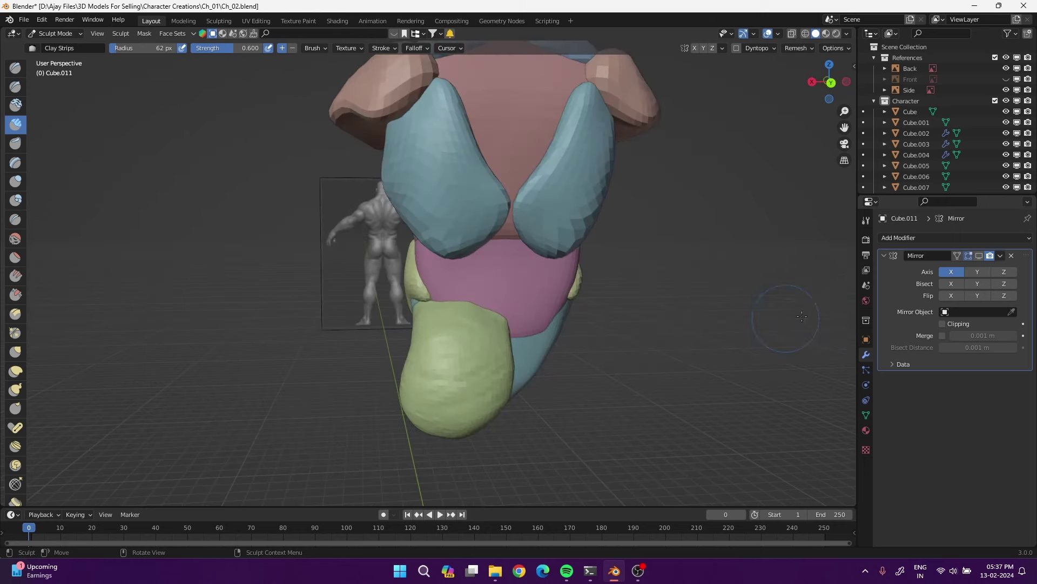
Re-enable the mirrored glute display and smooth both glutes
left_click(979, 256)
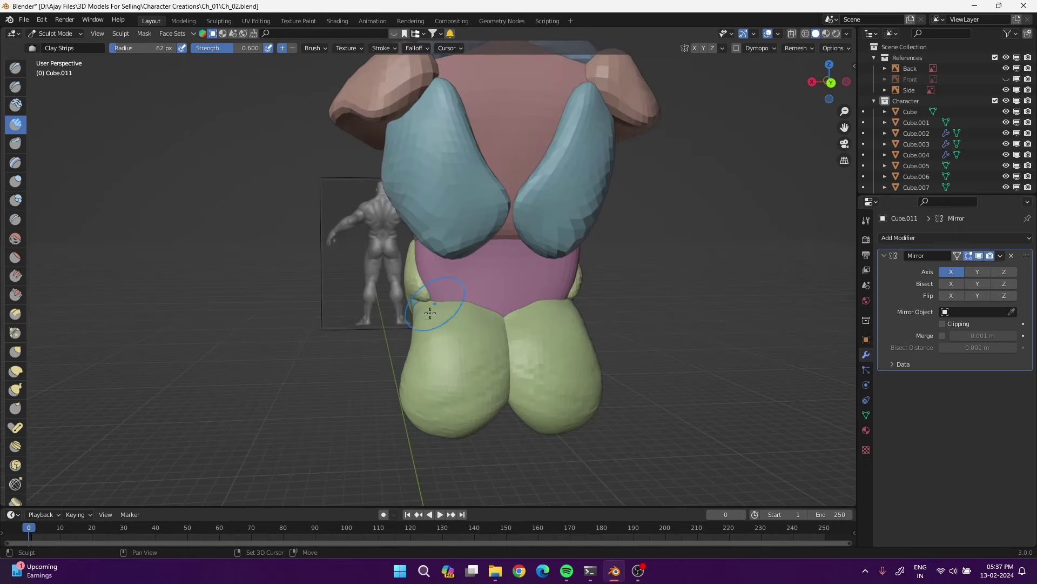
left_click_drag(427, 368, 416, 413, "shift")
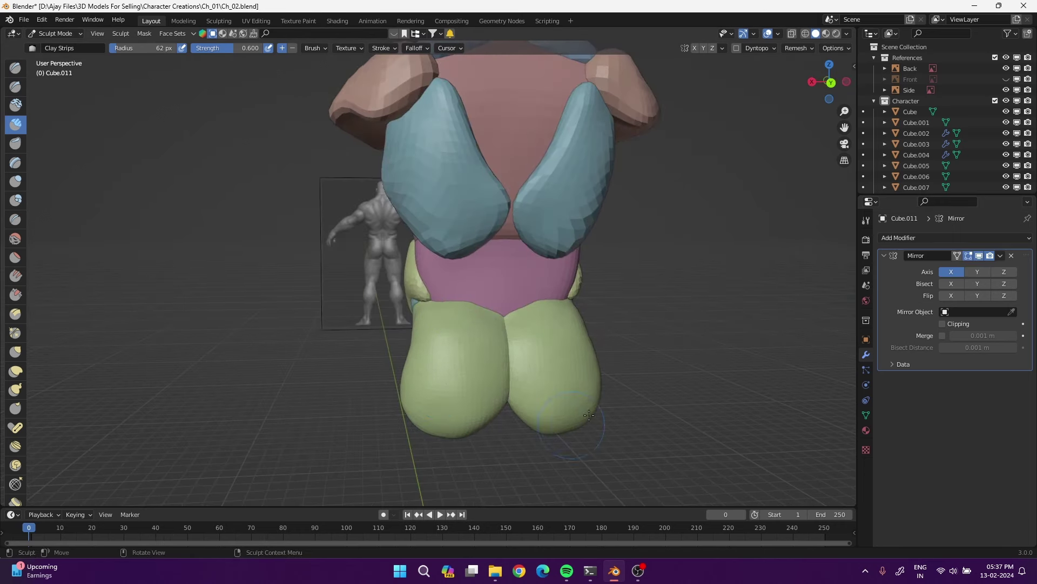
key("KP_3")
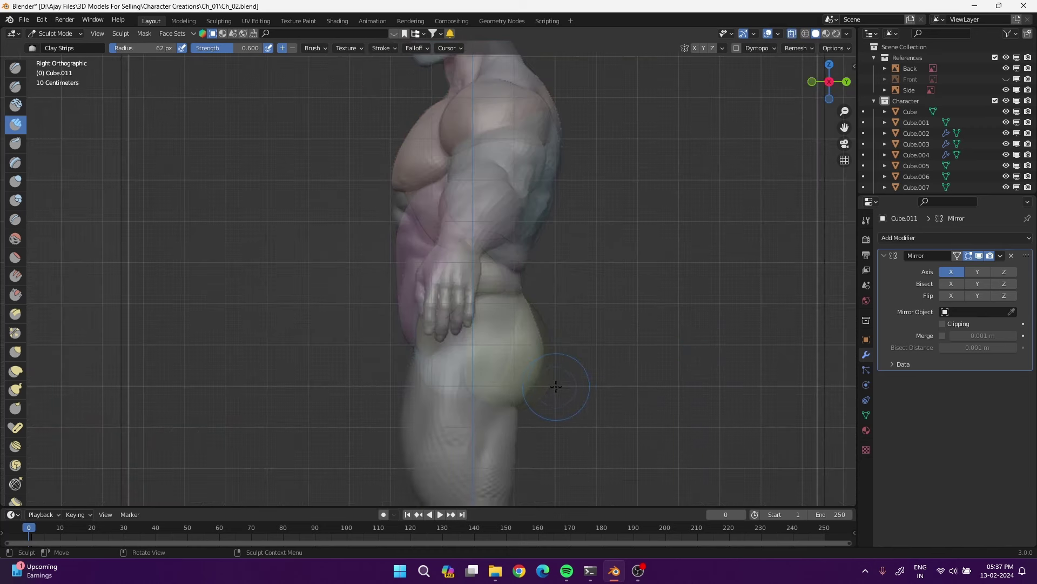
Switch to Elastic Deform with a 170 px radius and save Ch_02.blend
left_click(15, 371)
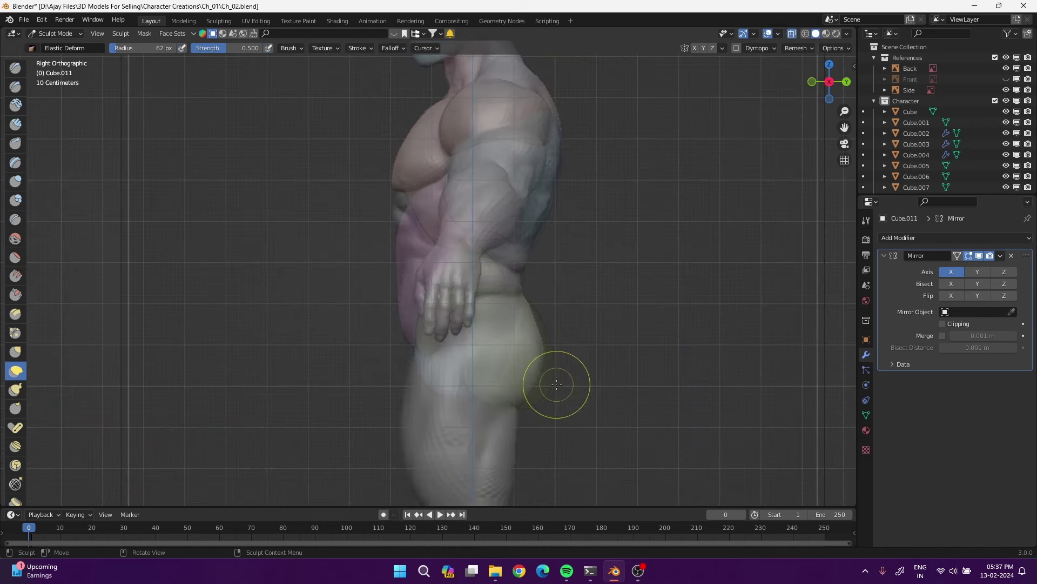
key("f")
left_click(533, 393)
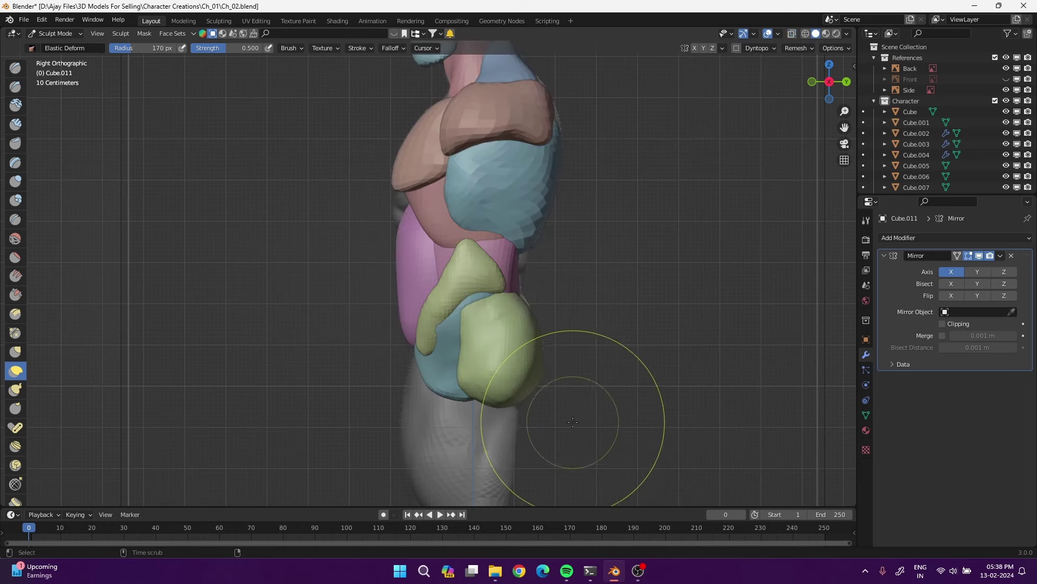
key("ctrl+s")
Select the blue lat piece Cube.009 and sculpt it with the Clay Strips brush
key("ctrl+Tab")
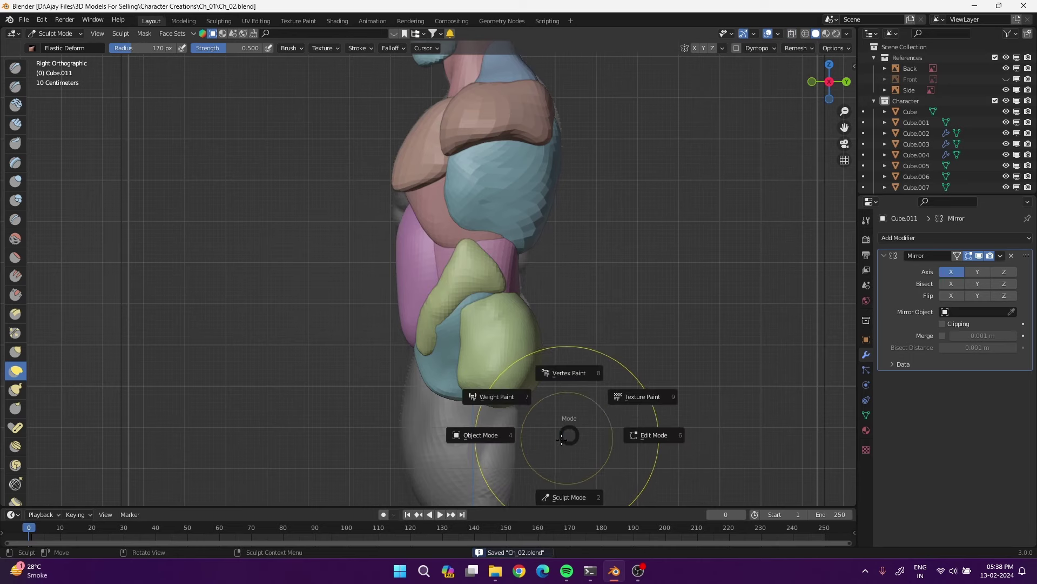
left_click(491, 436)
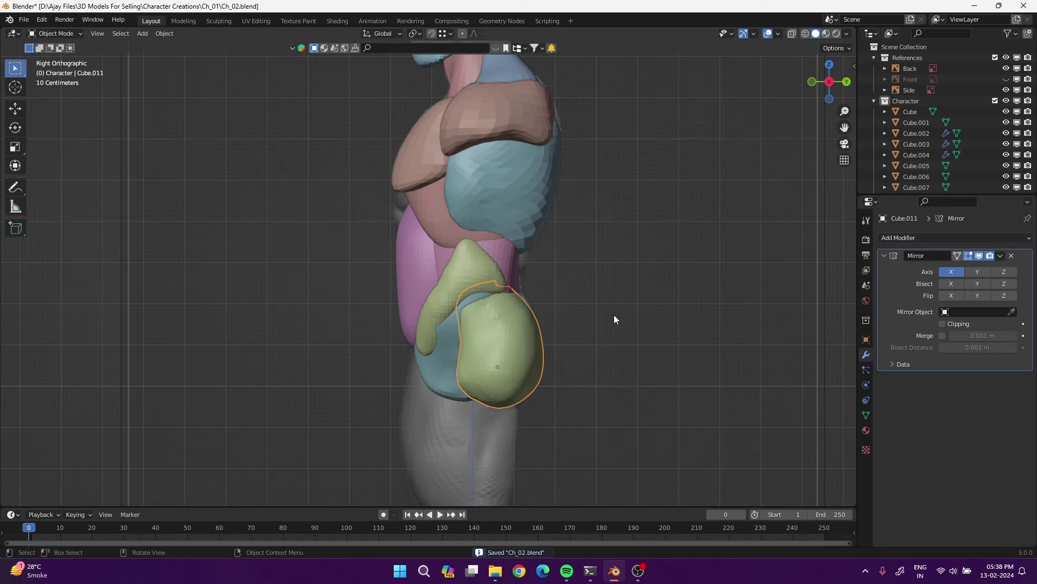
scroll(614, 315, "down", 4)
middle_click_drag(644, 323, 603, 314)
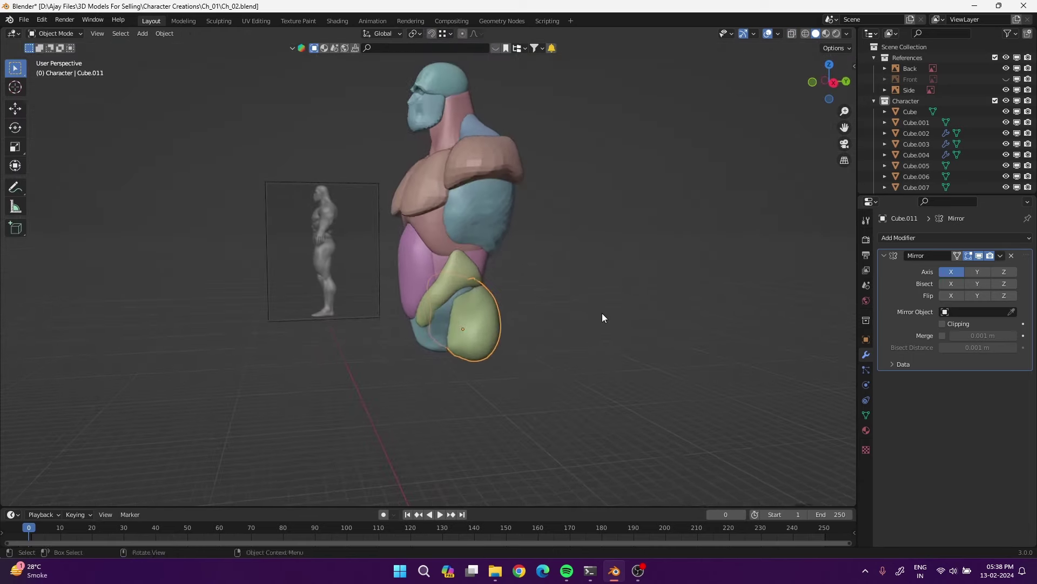
left_click(489, 216)
mouse_move(552, 364)
middle_mouse_down()
mouse_move(417, 366)
mouse_move(533, 375)
mouse_move(410, 374)
mouse_move(439, 384)
mouse_move(394, 394)
middle_mouse_up()
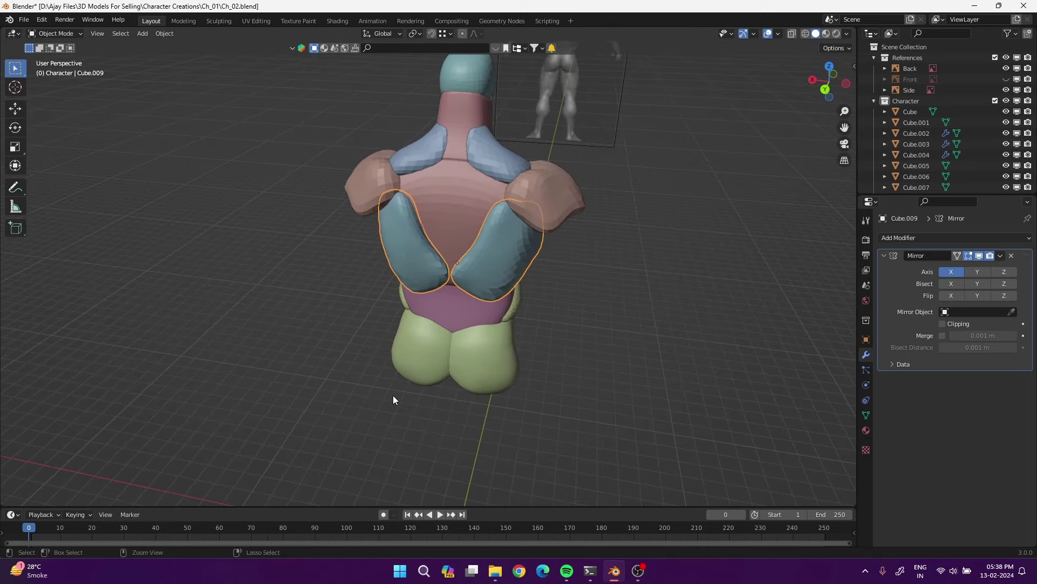
key("ctrl+Tab")
left_click(407, 468)
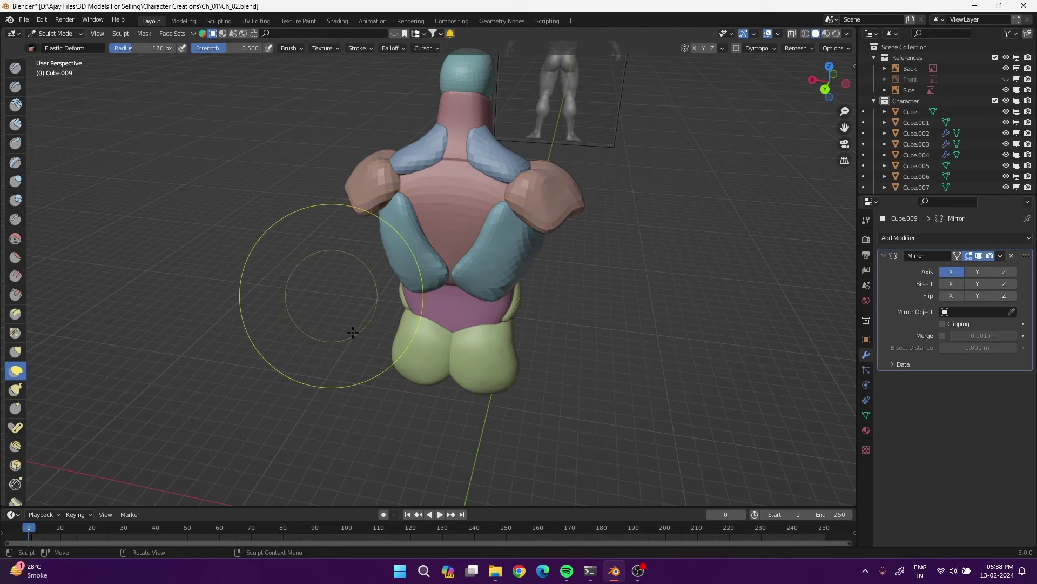
left_click(16, 124)
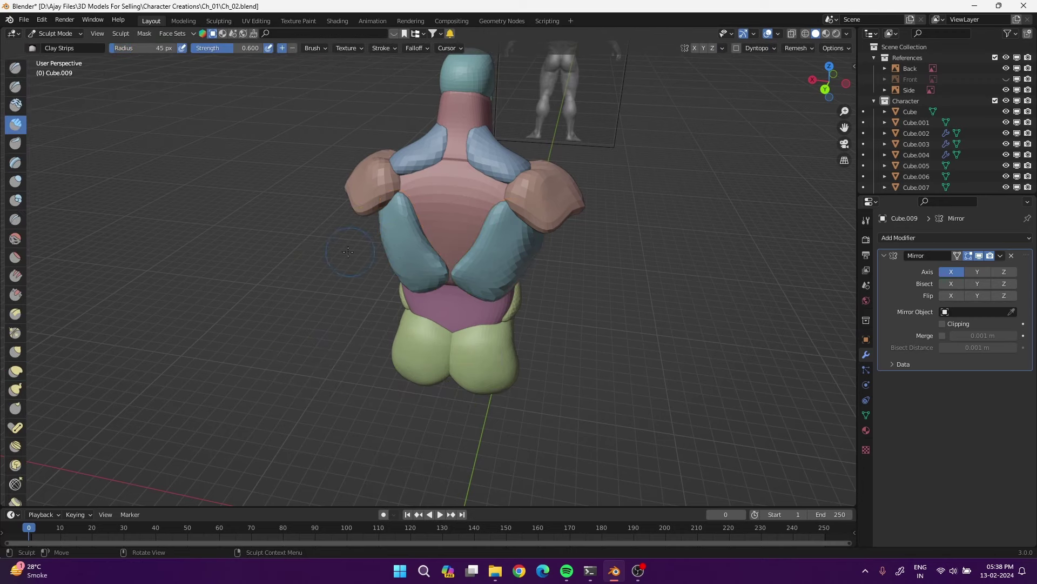
Build up clay on the lat mass, then orbit to a side view by the Side reference
middle_click_drag(329, 247, 460, 173)
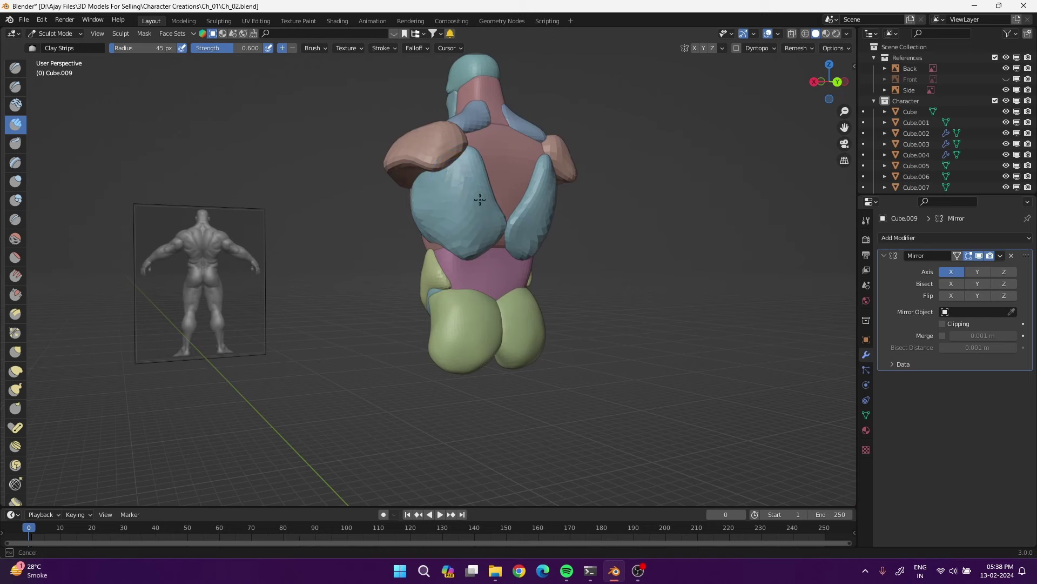
mouse_move(447, 193)
left_mouse_down()
mouse_move(443, 168)
mouse_move(477, 245)
mouse_move(433, 174)
mouse_move(468, 162)
left_mouse_up()
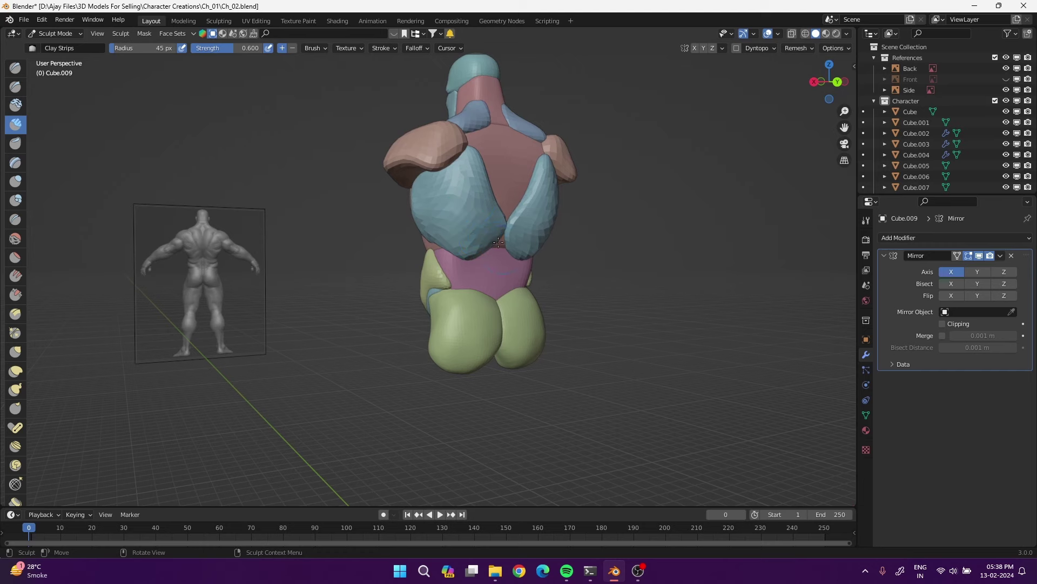
left_click(500, 216)
mouse_move(382, 334)
middle_mouse_down()
mouse_move(408, 295)
mouse_move(410, 215)
mouse_move(465, 196)
middle_mouse_up()
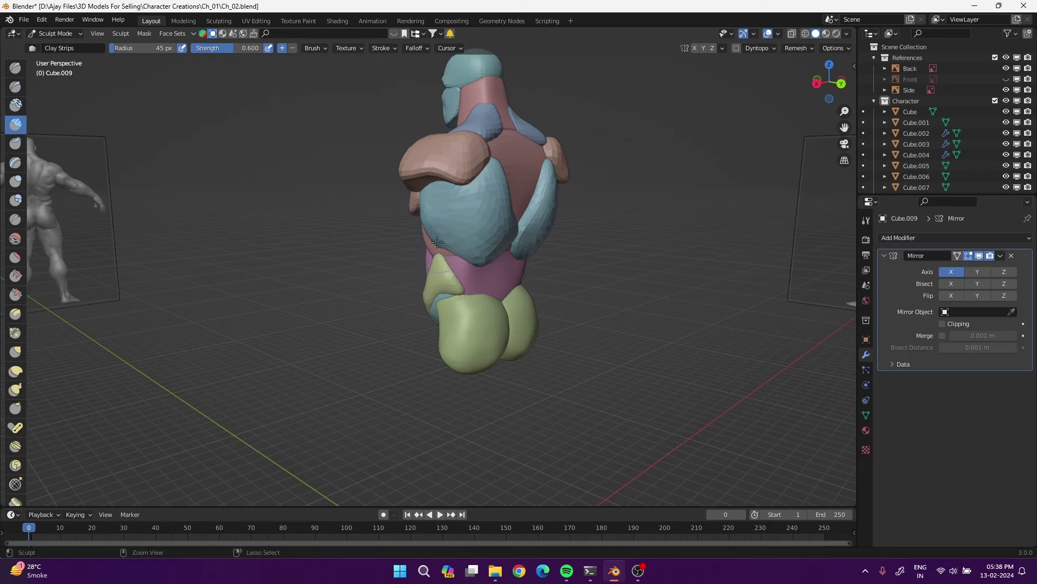
middle_click_drag(439, 240, 460, 219)
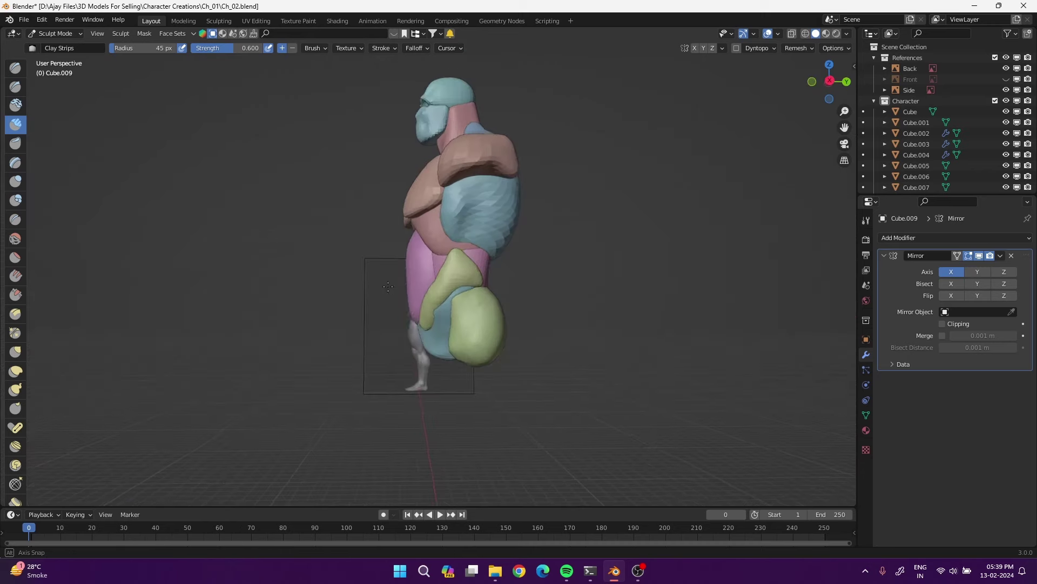
key("ctrl+z")
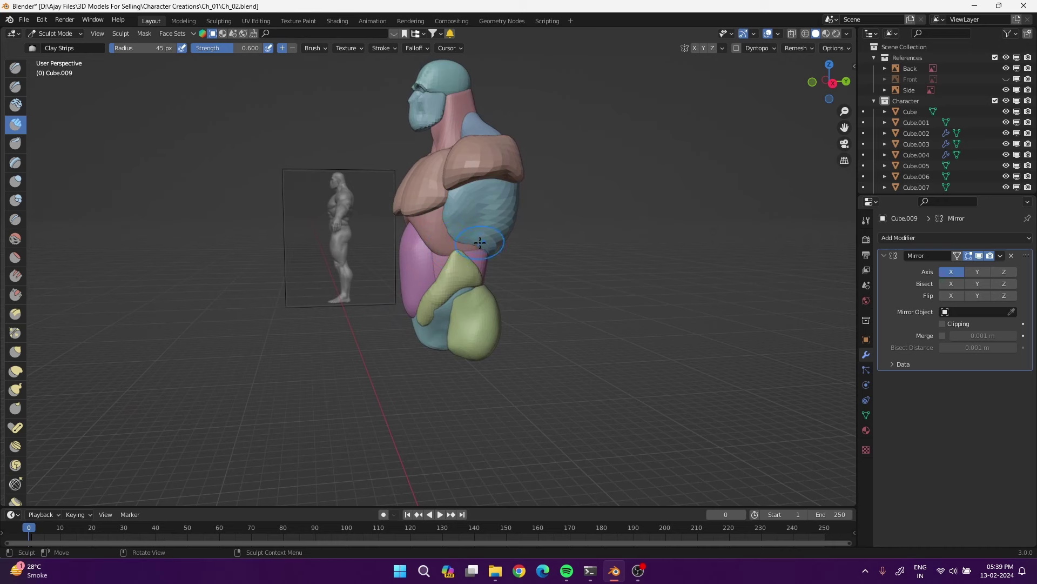
mouse_move(480, 230)
left_mouse_down()
mouse_move(485, 209)
mouse_move(499, 222)
mouse_move(494, 246)
mouse_move(480, 191)
left_mouse_up()
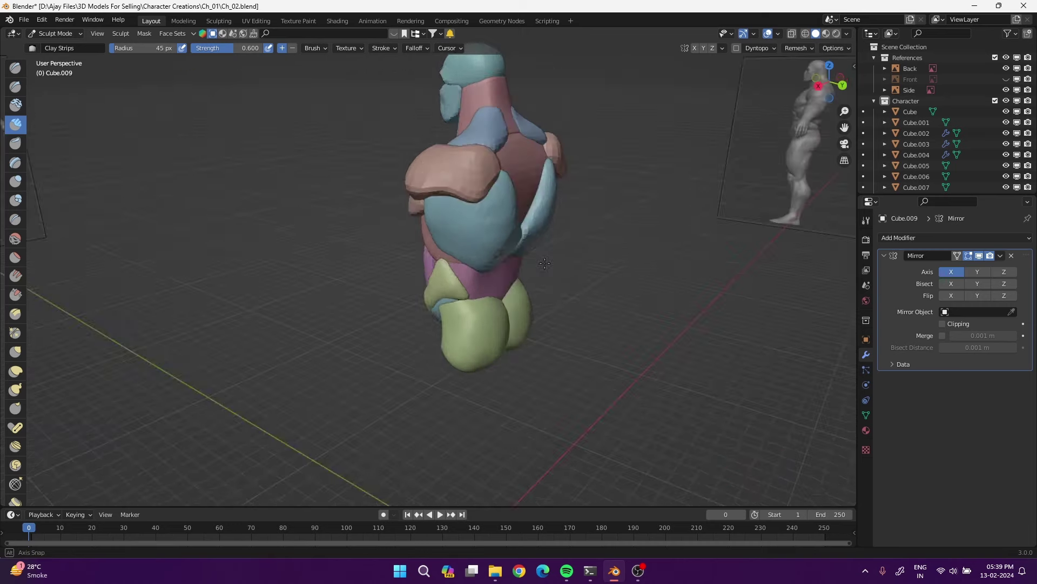
middle_click_drag(480, 190, 488, 177)
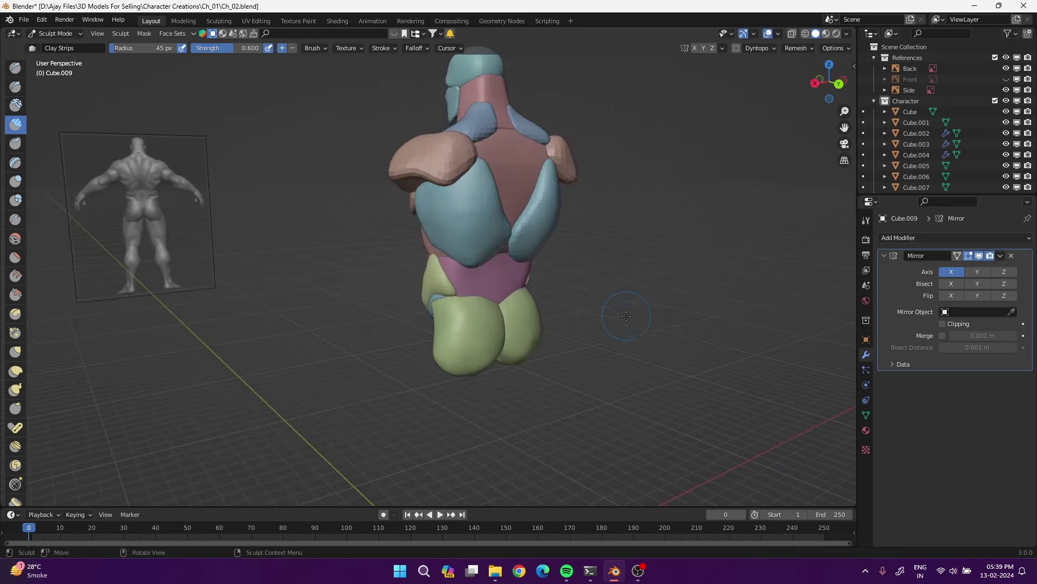
middle_click_drag(500, 246, 476, 200)
middle_click_drag(324, 308, 123, 337)
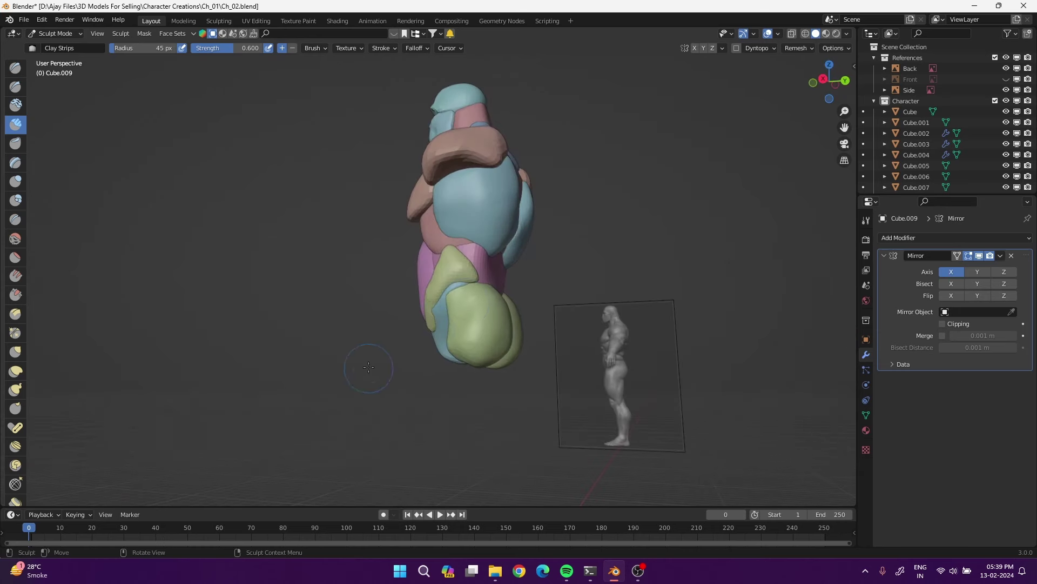
Choose Elastic Deform and snap to the front orthographic view
left_click(15, 370)
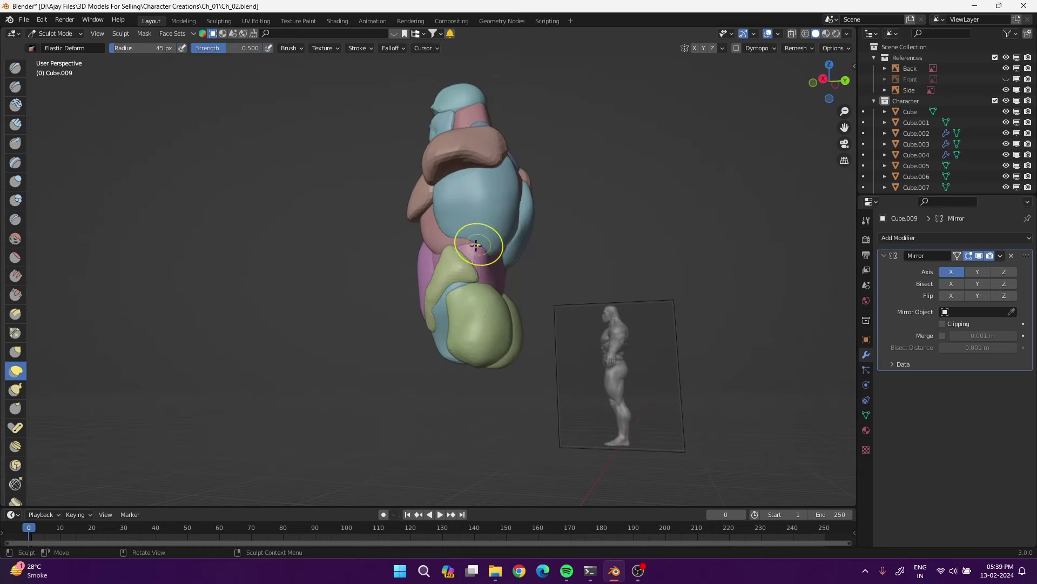
middle_click_drag(478, 269, 556, 267)
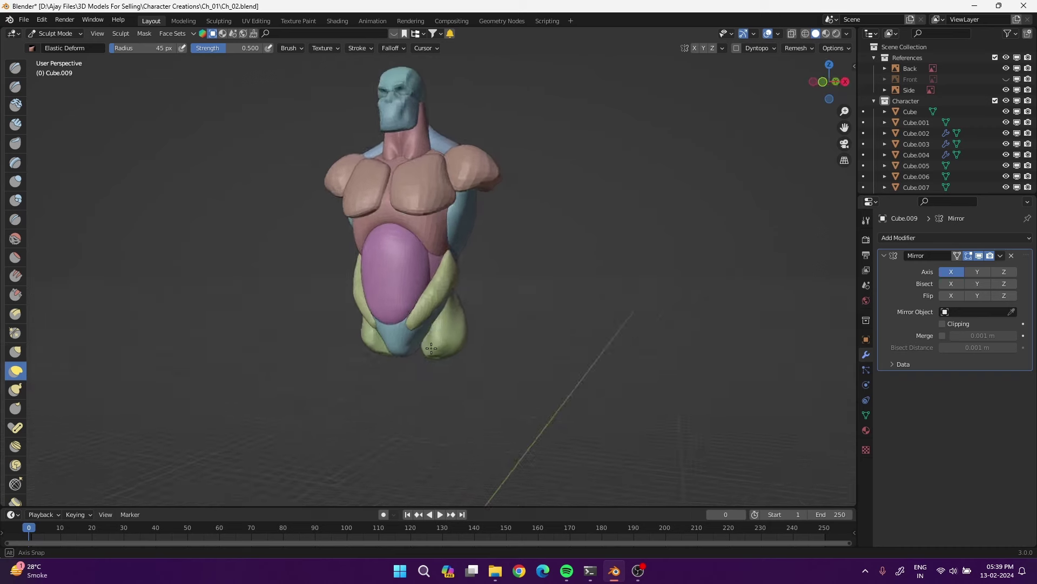
key("KP_1")
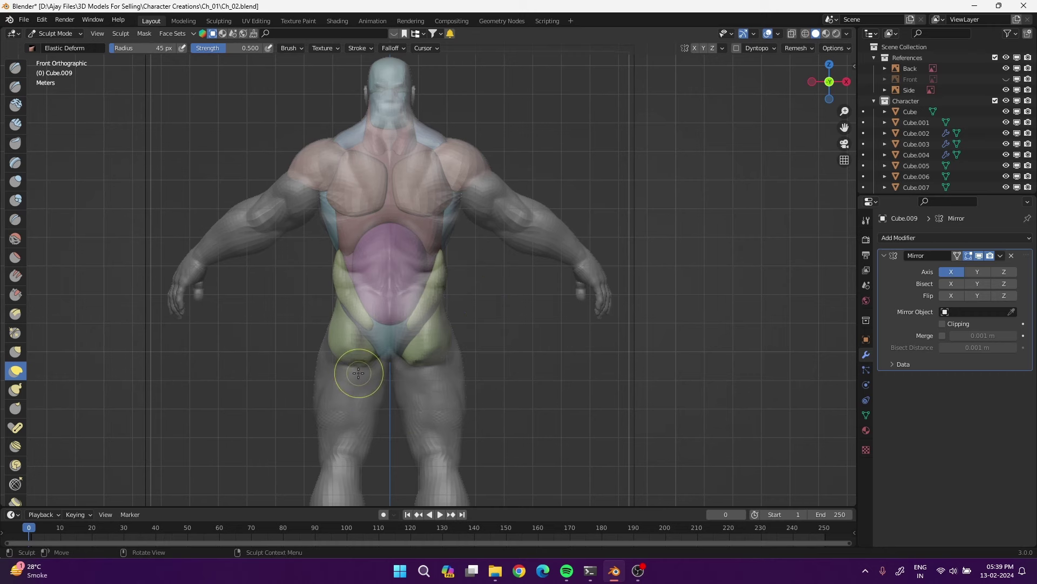
Pull Cube.011's glute mass slightly upward and hide the Back reference image
key("ctrl+Tab")
left_click(216, 384)
left_click(349, 356)
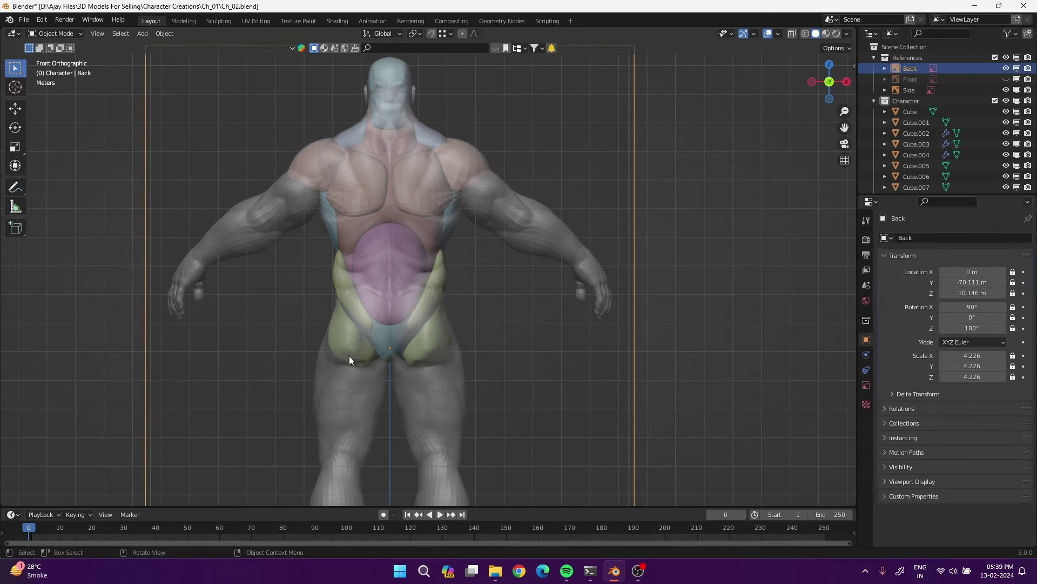
key("ctrl+Tab")
left_click(357, 378)
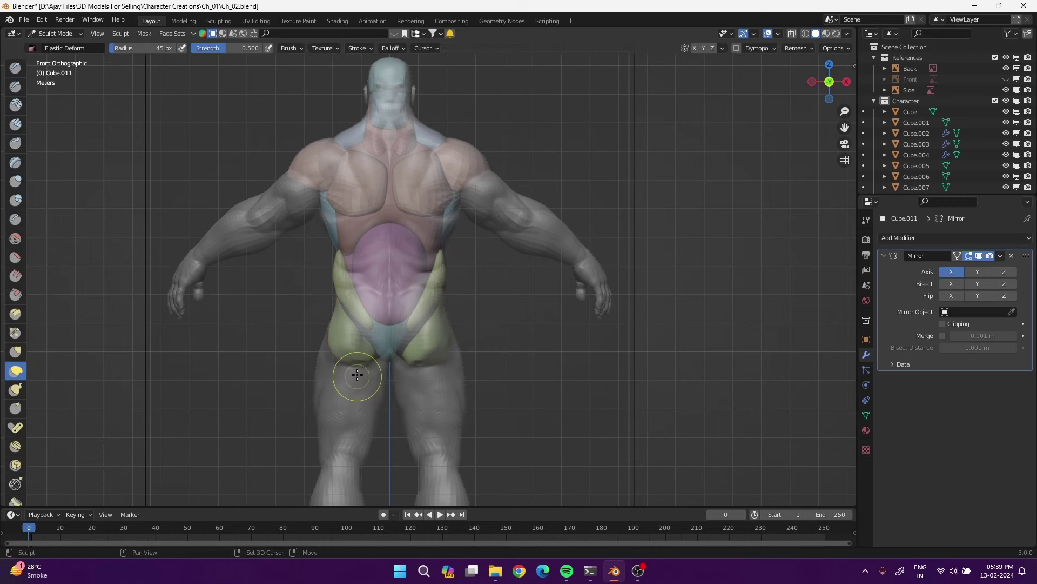
mouse_move(358, 375)
left_mouse_down()
mouse_move(357, 358)
mouse_move(369, 367)
left_mouse_up()
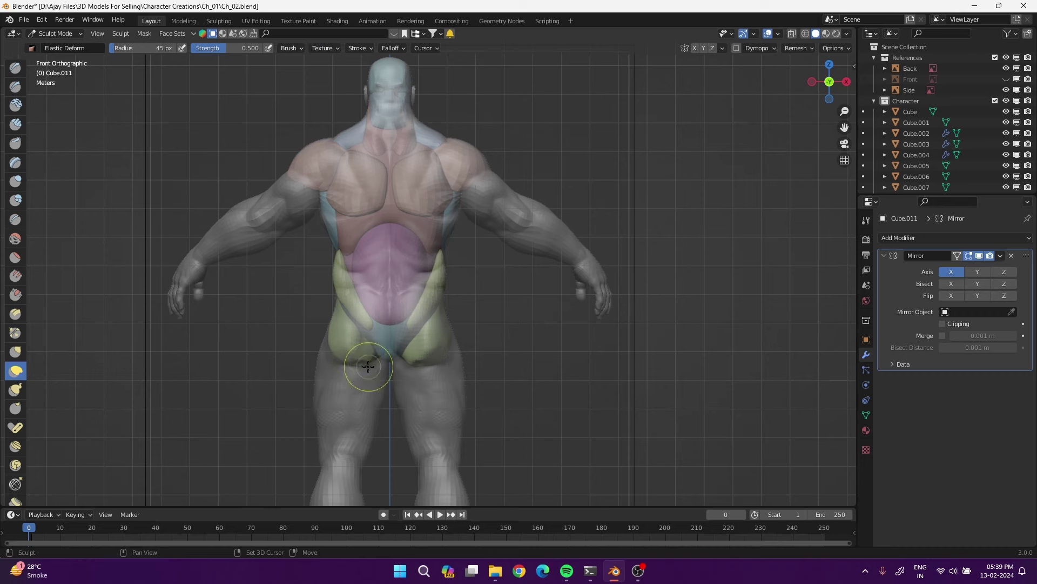
left_click(1006, 68)
middle_click_drag(409, 427, 409, 361)
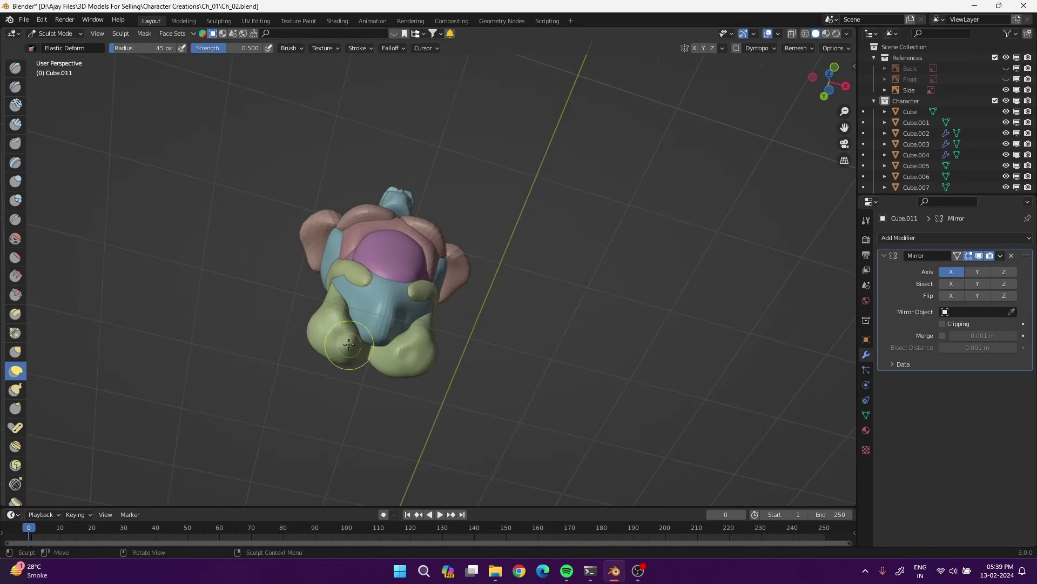
Push the upper glute mass lower against the body with Elastic Deform
key("ctrl+Tab")
left_click(237, 358)
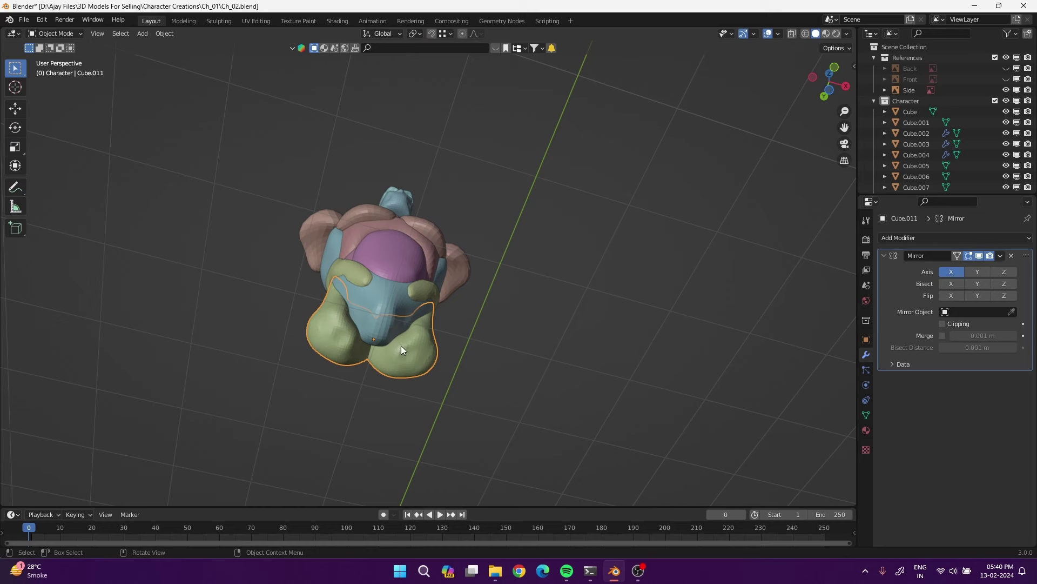
key("ctrl+Tab")
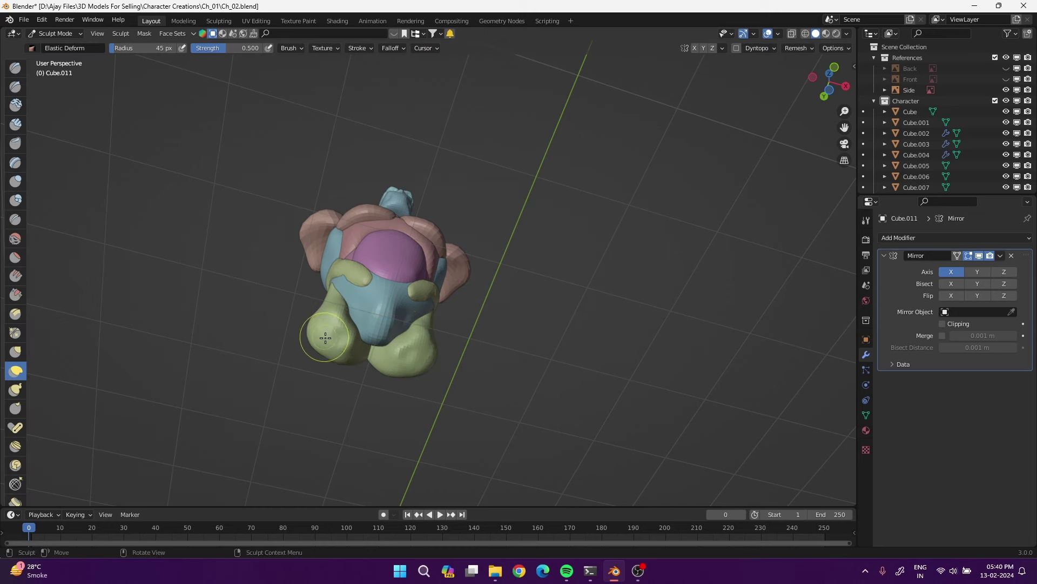
left_click_drag(317, 289, 336, 324)
left_click(15, 124)
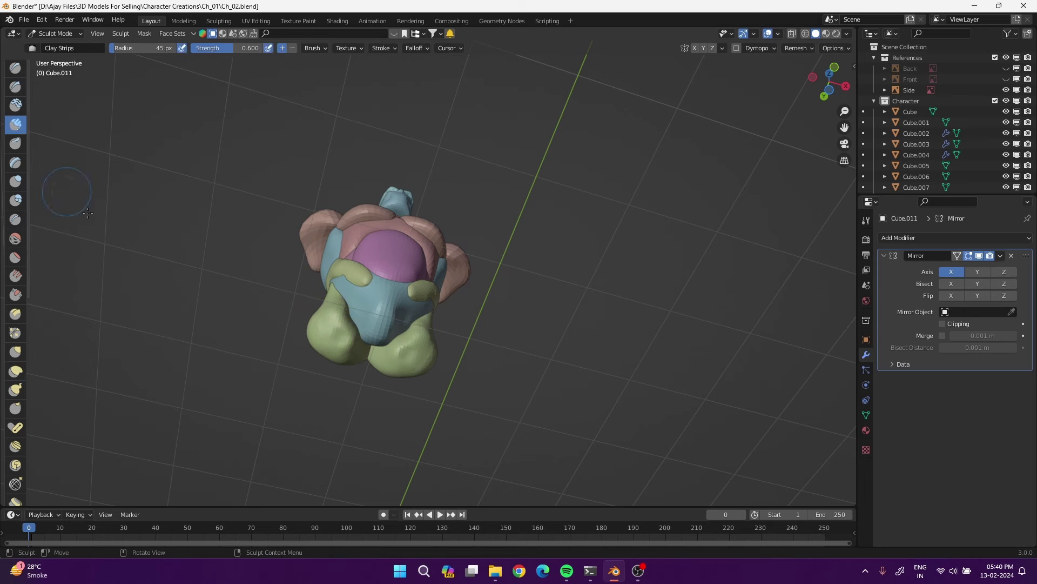
middle_click_drag(341, 341, 336, 374)
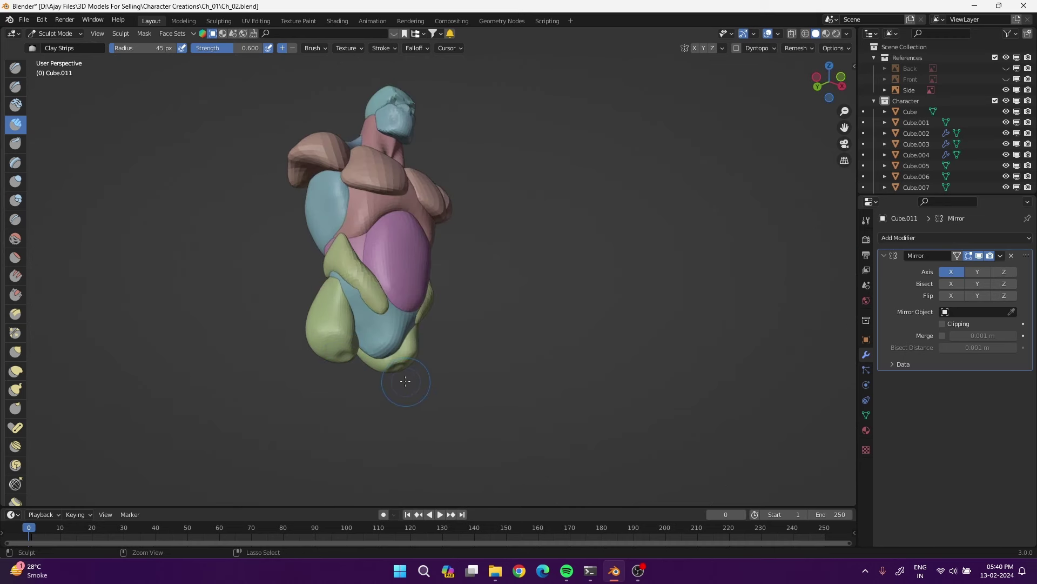
Collapse the glute's Mirror modifier panel in Object Mode
key("ctrl+Tab")
left_click(351, 395)
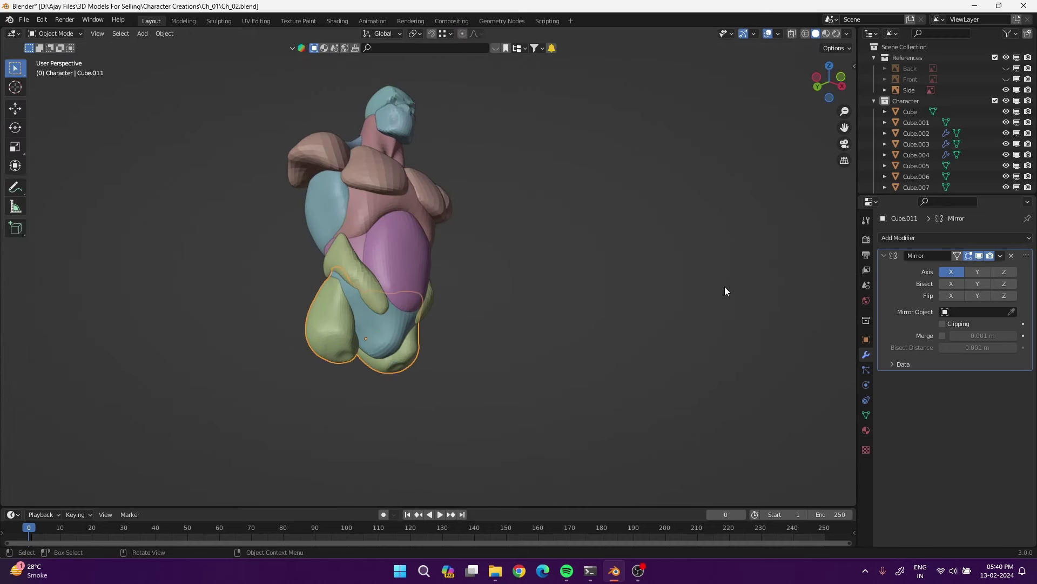
left_click(884, 255)
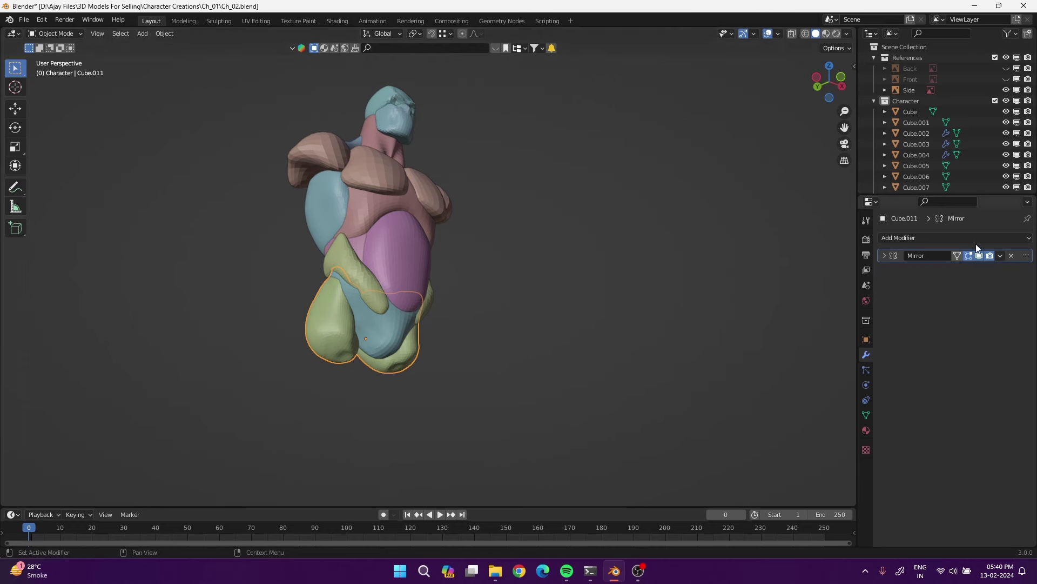
mouse_move(746, 316)
middle_mouse_down()
mouse_move(544, 320)
mouse_move(452, 373)
middle_mouse_up()
key("ctrl+Tab")
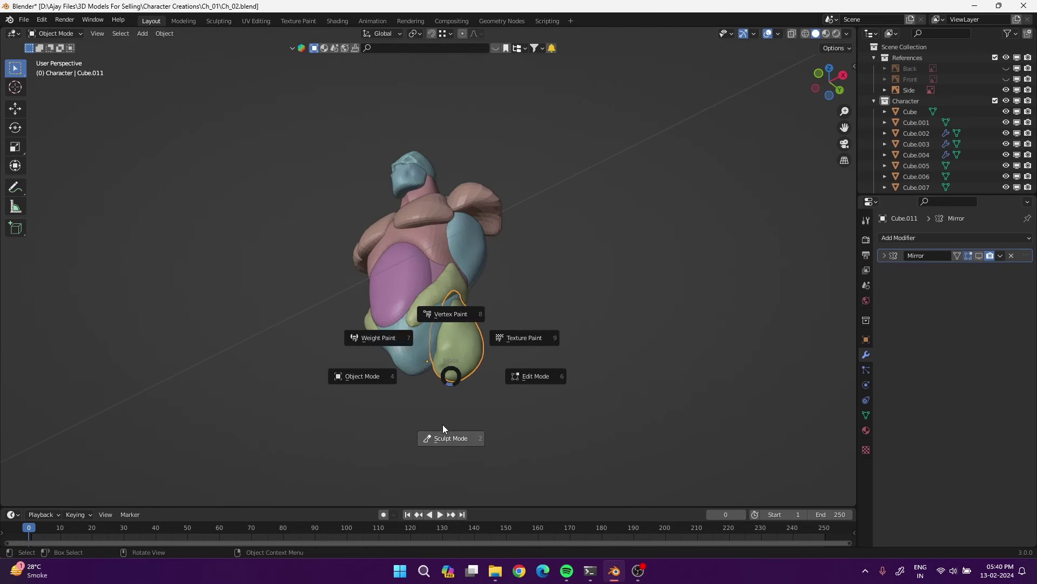
left_click(445, 434)
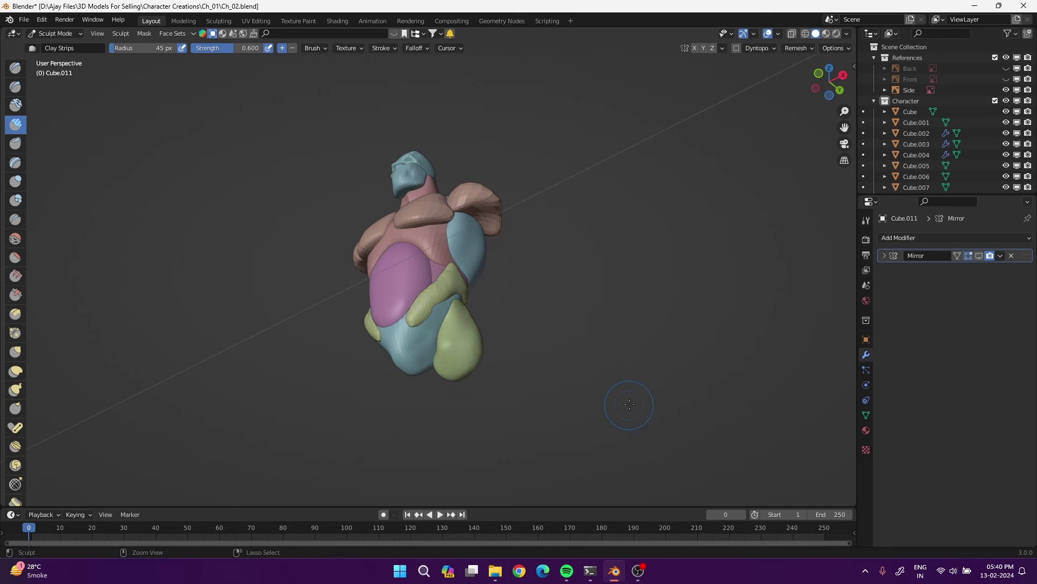
Return to Object Mode and save Ch_02.blend
key("ctrl+Tab")
left_click(539, 404)
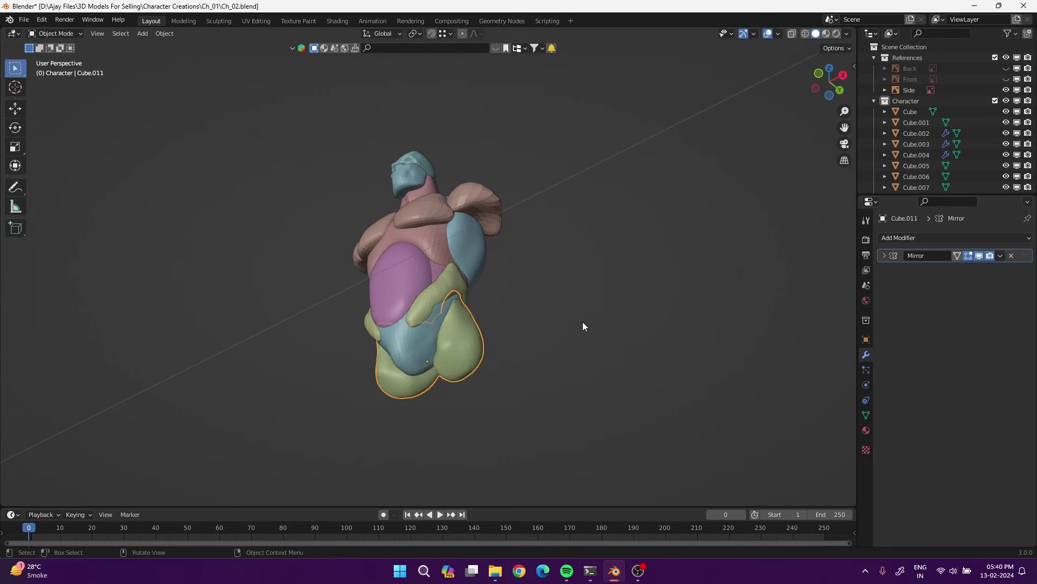
mouse_move(583, 322)
middle_mouse_down()
mouse_move(489, 478)
mouse_move(401, 462)
mouse_move(470, 371)
mouse_move(506, 376)
mouse_move(498, 333)
mouse_move(382, 331)
mouse_move(663, 348)
mouse_move(759, 327)
mouse_move(583, 331)
mouse_move(632, 341)
mouse_move(620, 337)
middle_mouse_up()
key("ctrl+s")
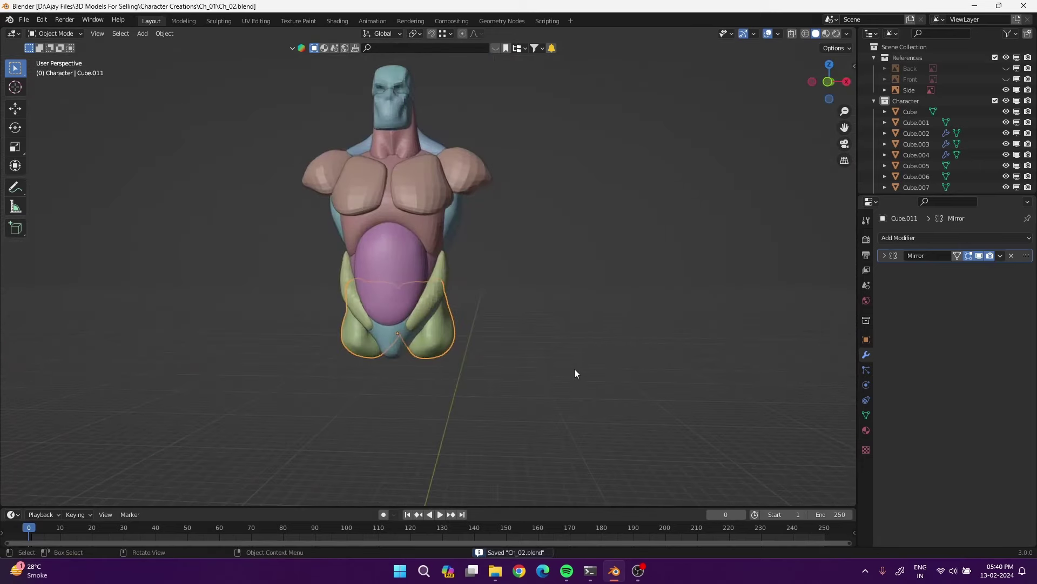
mouse_move(575, 369)
middle_mouse_down()
mouse_move(495, 390)
mouse_move(494, 365)
mouse_move(446, 317)
middle_mouse_up()
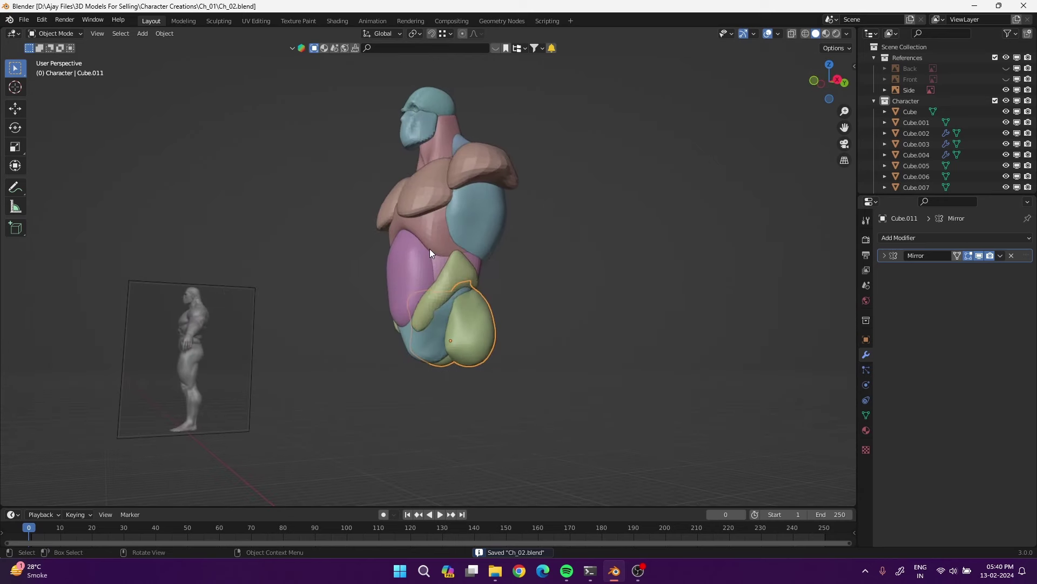
Select the green oblique Cube.008 and drag it down and back over the hip with Elastic Deform
key("ctrl+Tab")
key("2")
key("ctrl+Tab")
left_click(358, 301)
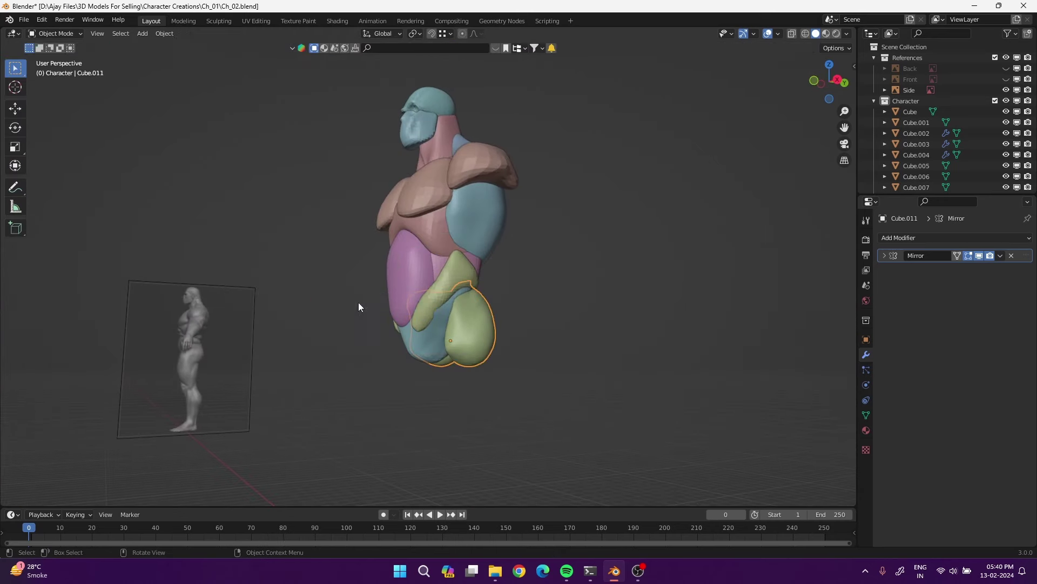
left_click(432, 303)
key("ctrl+Tab")
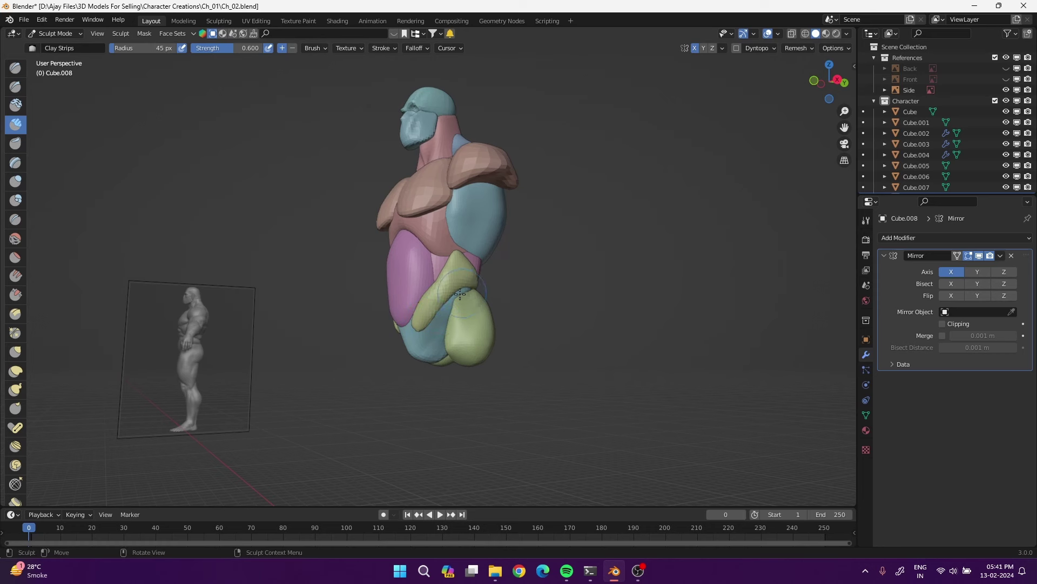
left_click(16, 371)
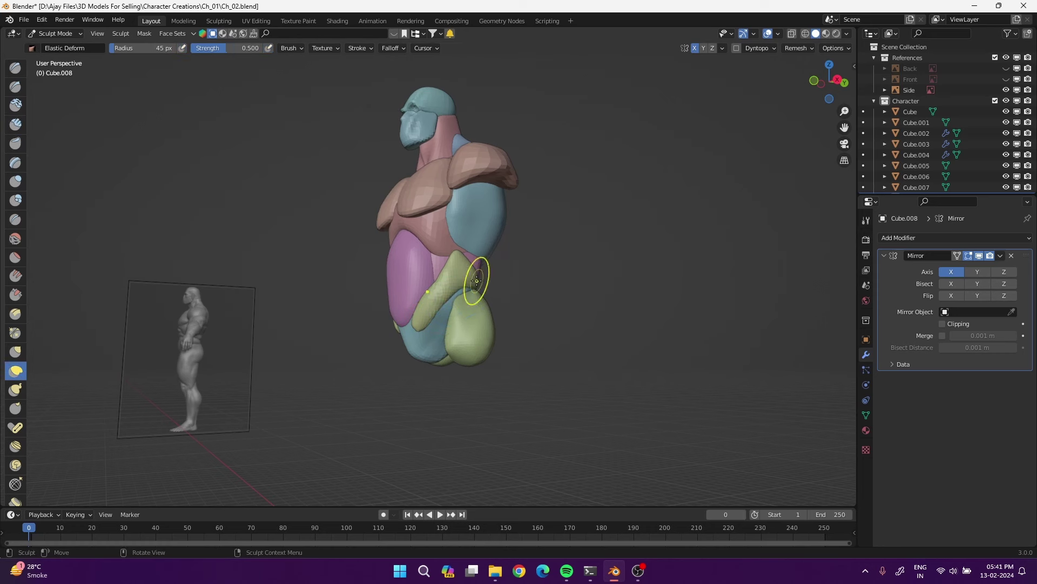
left_click_drag(455, 286, 477, 319)
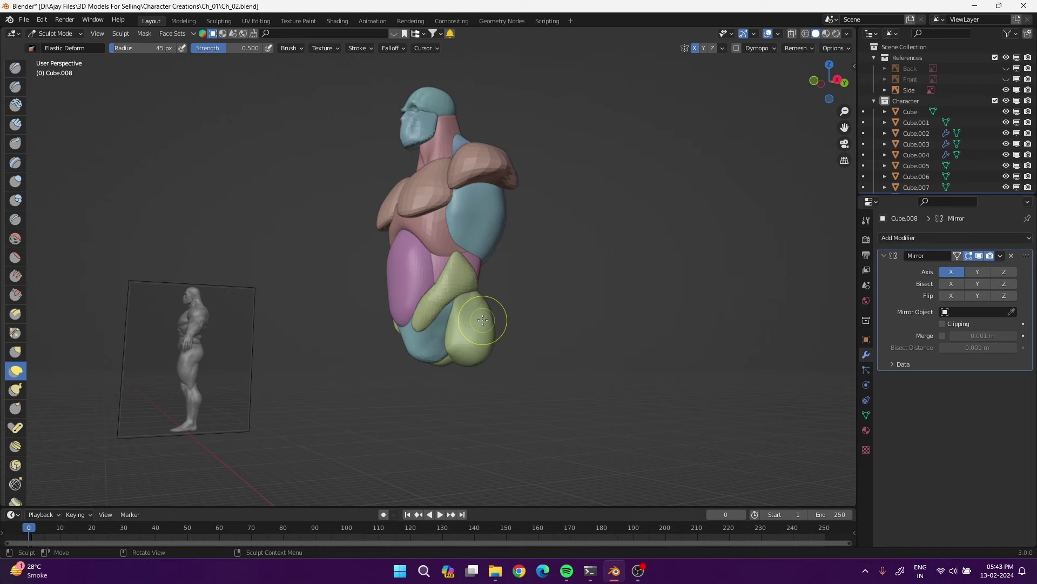
Orbit around the torso to inspect it from the front, sides and back
mouse_move(565, 324)
middle_mouse_down()
mouse_move(579, 336)
mouse_move(409, 247)
middle_mouse_up()
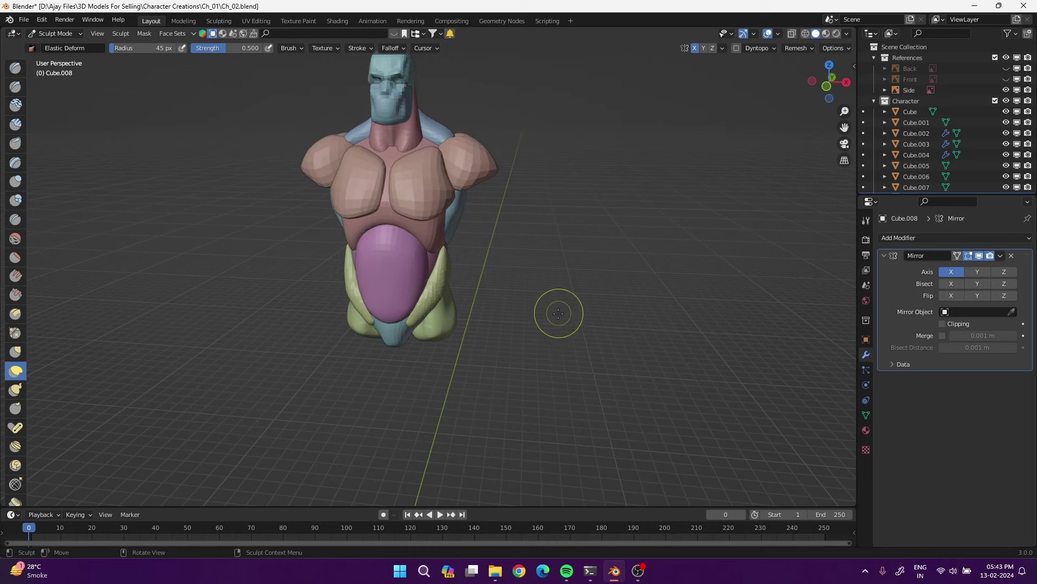
middle_click_drag(558, 313, 463, 278)
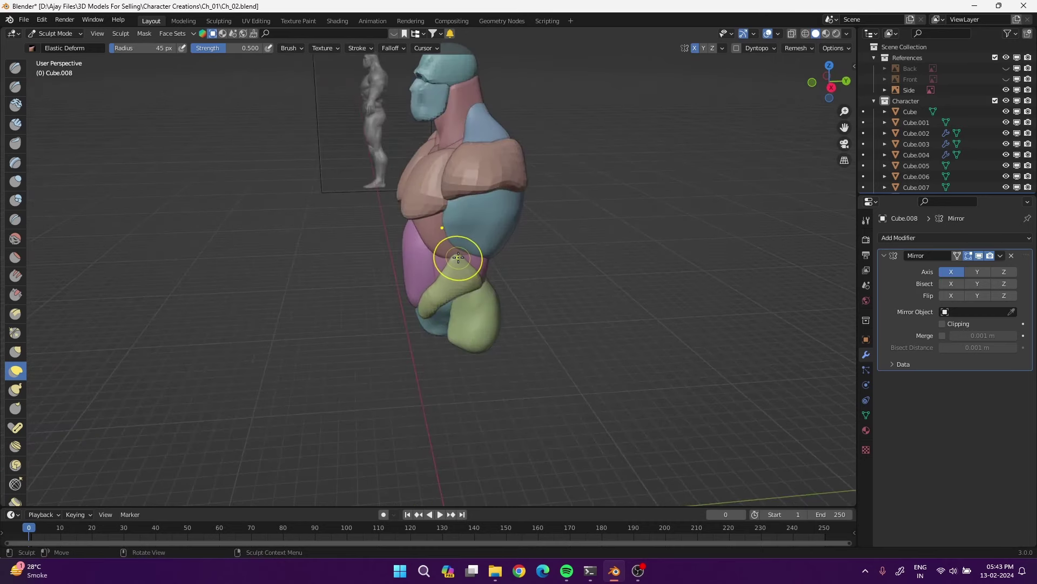
middle_click_drag(560, 268, 438, 332)
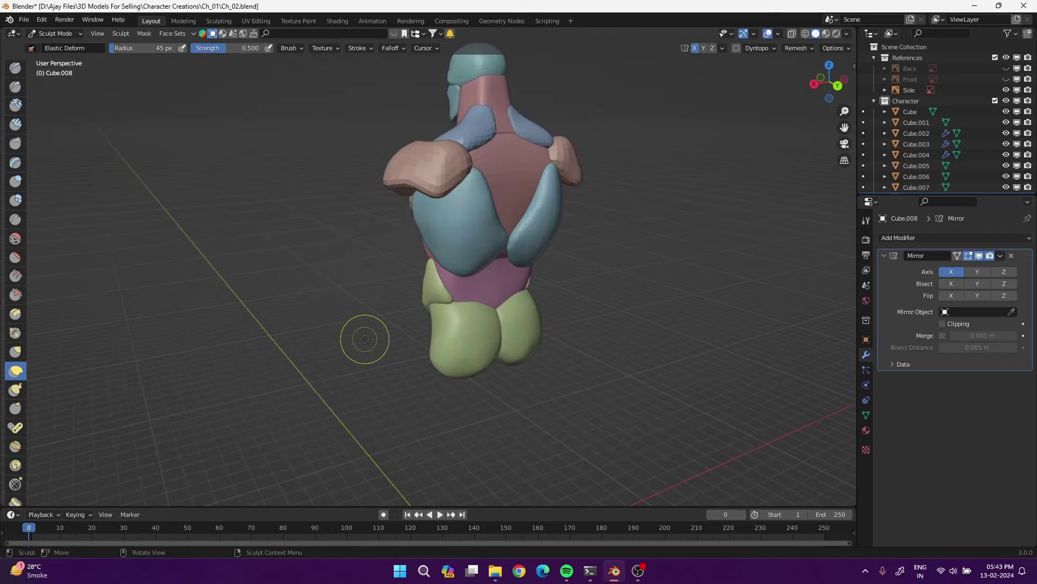
middle_click_drag(365, 339, 452, 290)
mouse_move(412, 318)
middle_mouse_down()
mouse_move(388, 381)
mouse_move(411, 351)
mouse_move(378, 324)
middle_mouse_up()
middle_click_drag(493, 309, 442, 299)
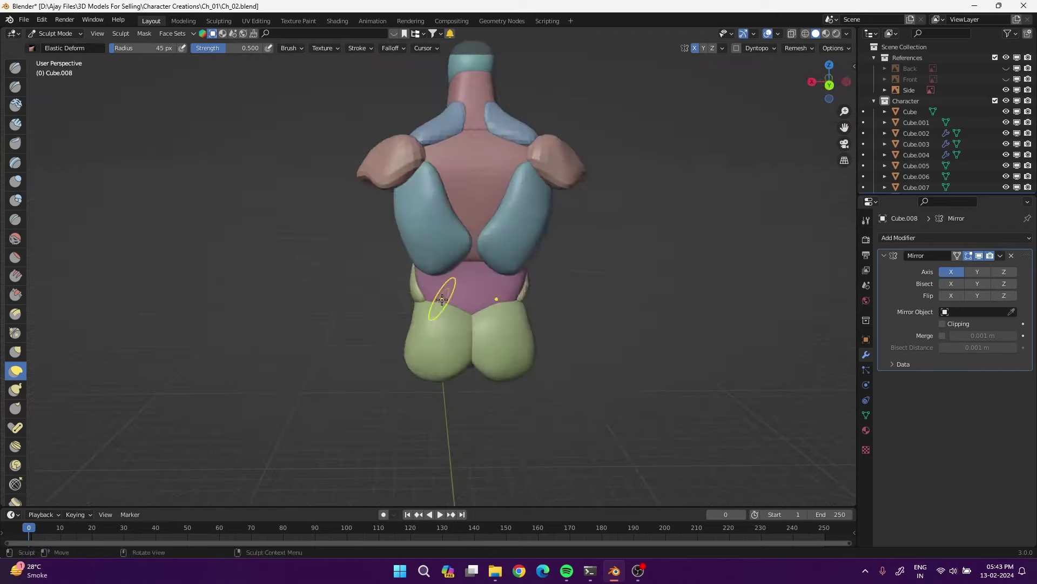
Return to Object Mode and save Ch_02.blend
key("ctrl+Tab")
left_click(229, 323)
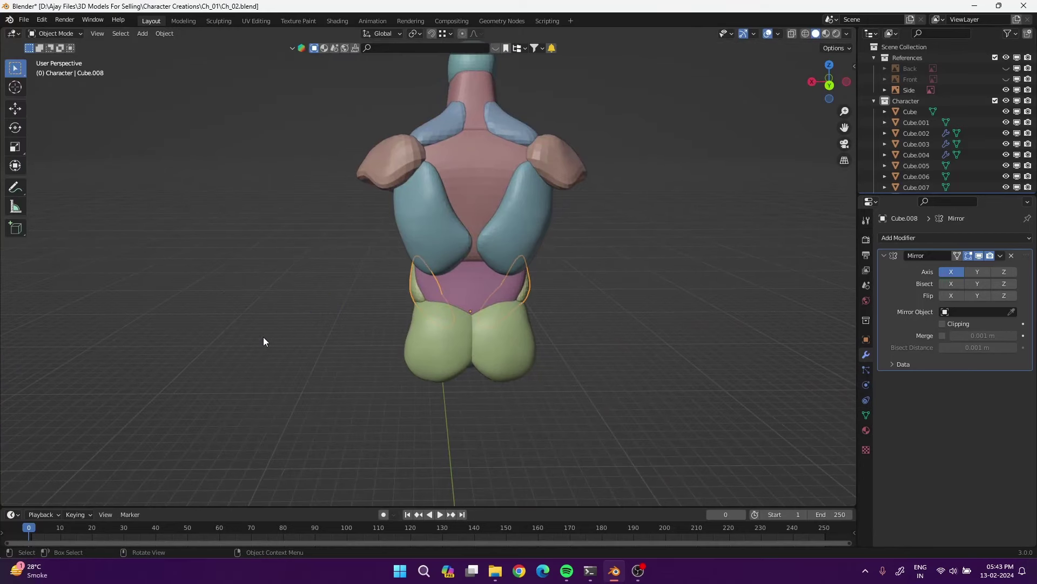
key("ctrl+s")
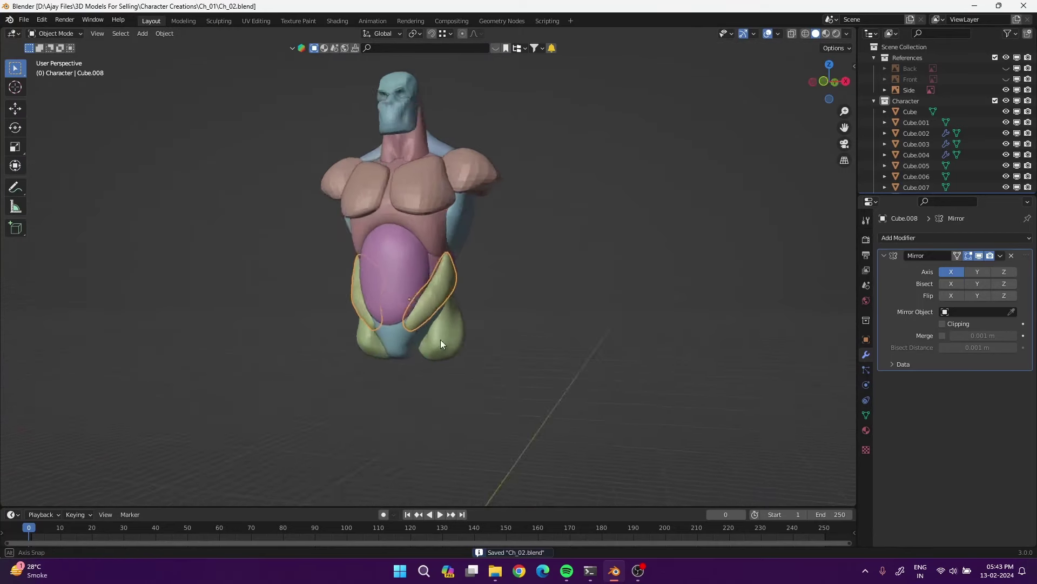